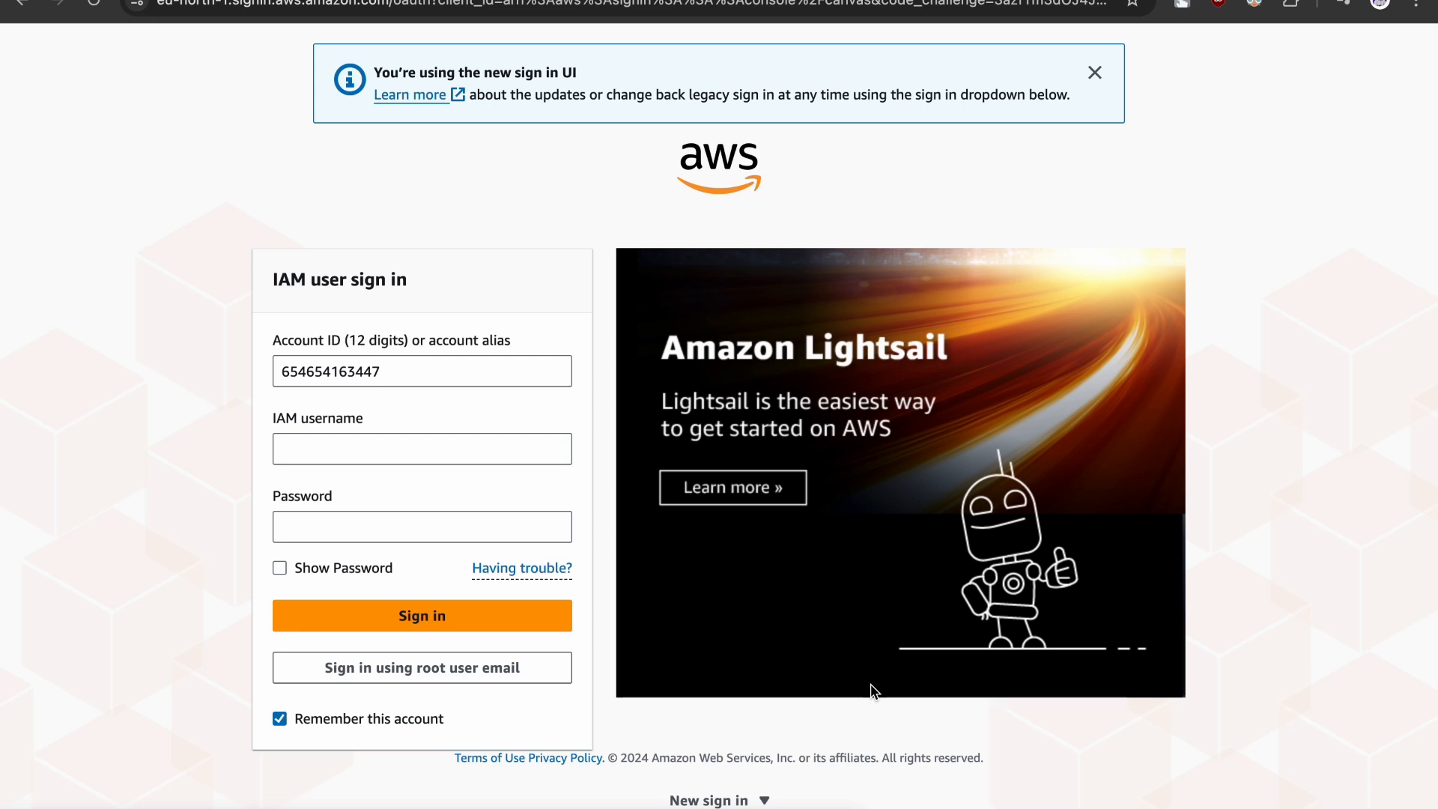
# Sign in to AWS as the IAM user terraform-user with the account password
pyautogui.click(329, 455)
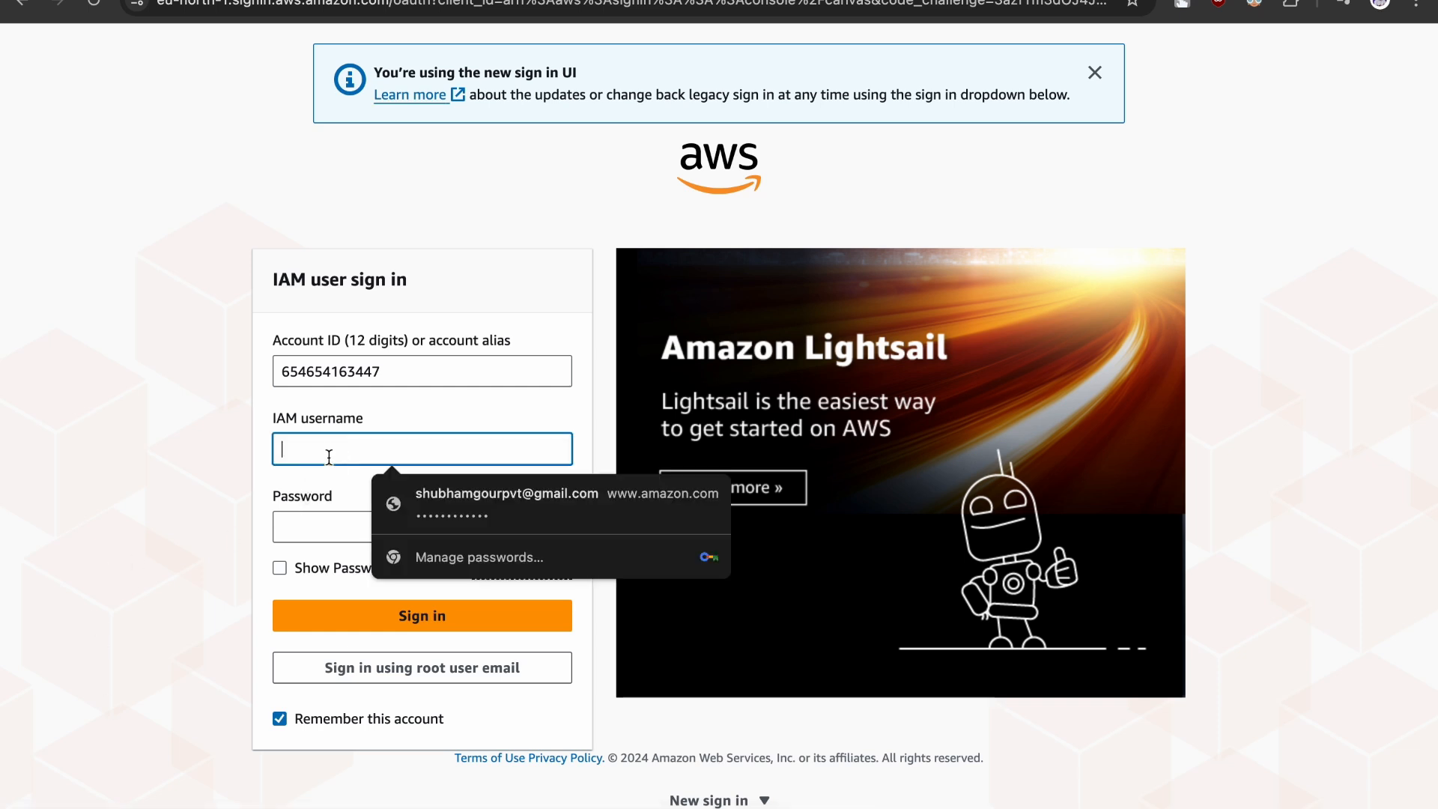
pyautogui.write('terraform-user')
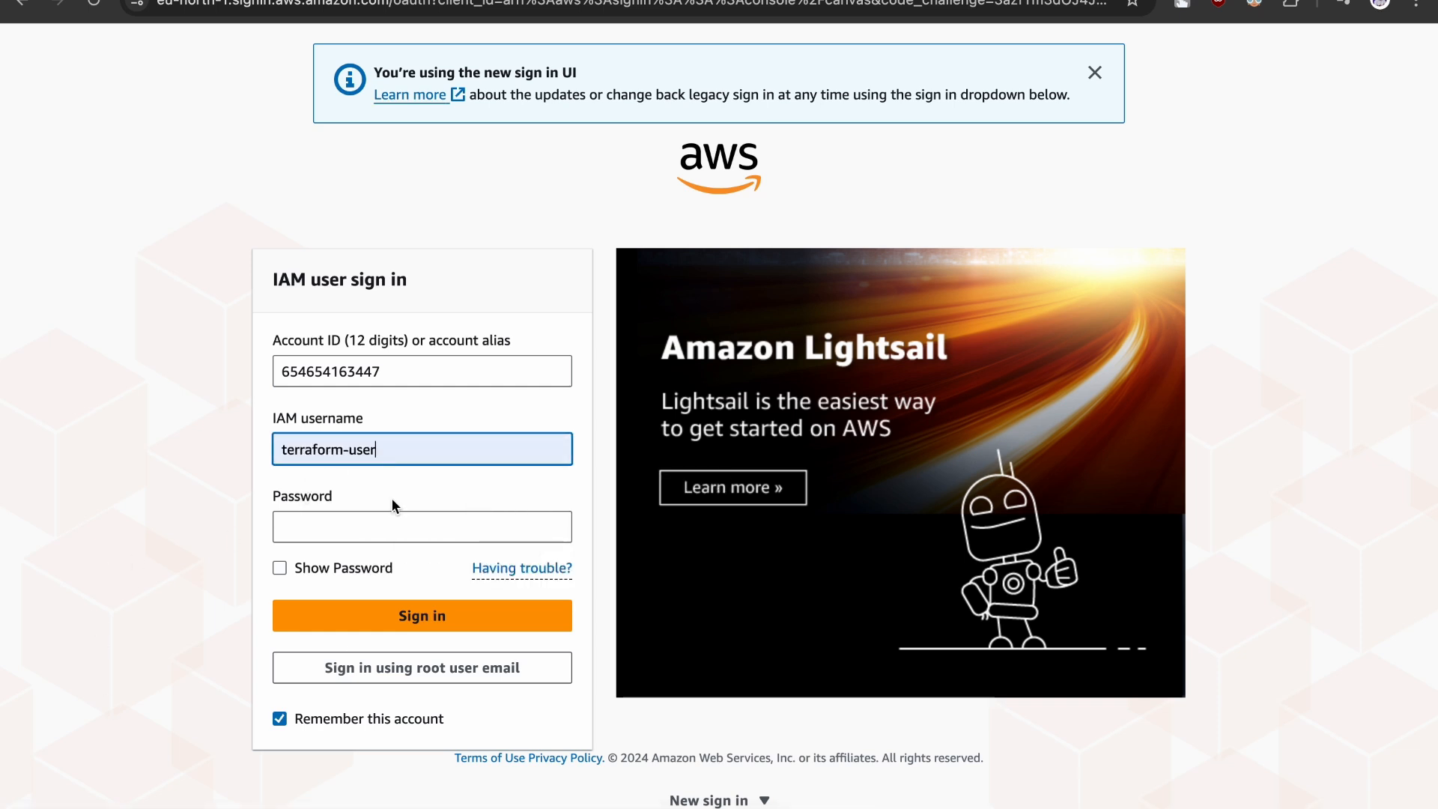
pyautogui.click(404, 498)
pyautogui.click(322, 536)
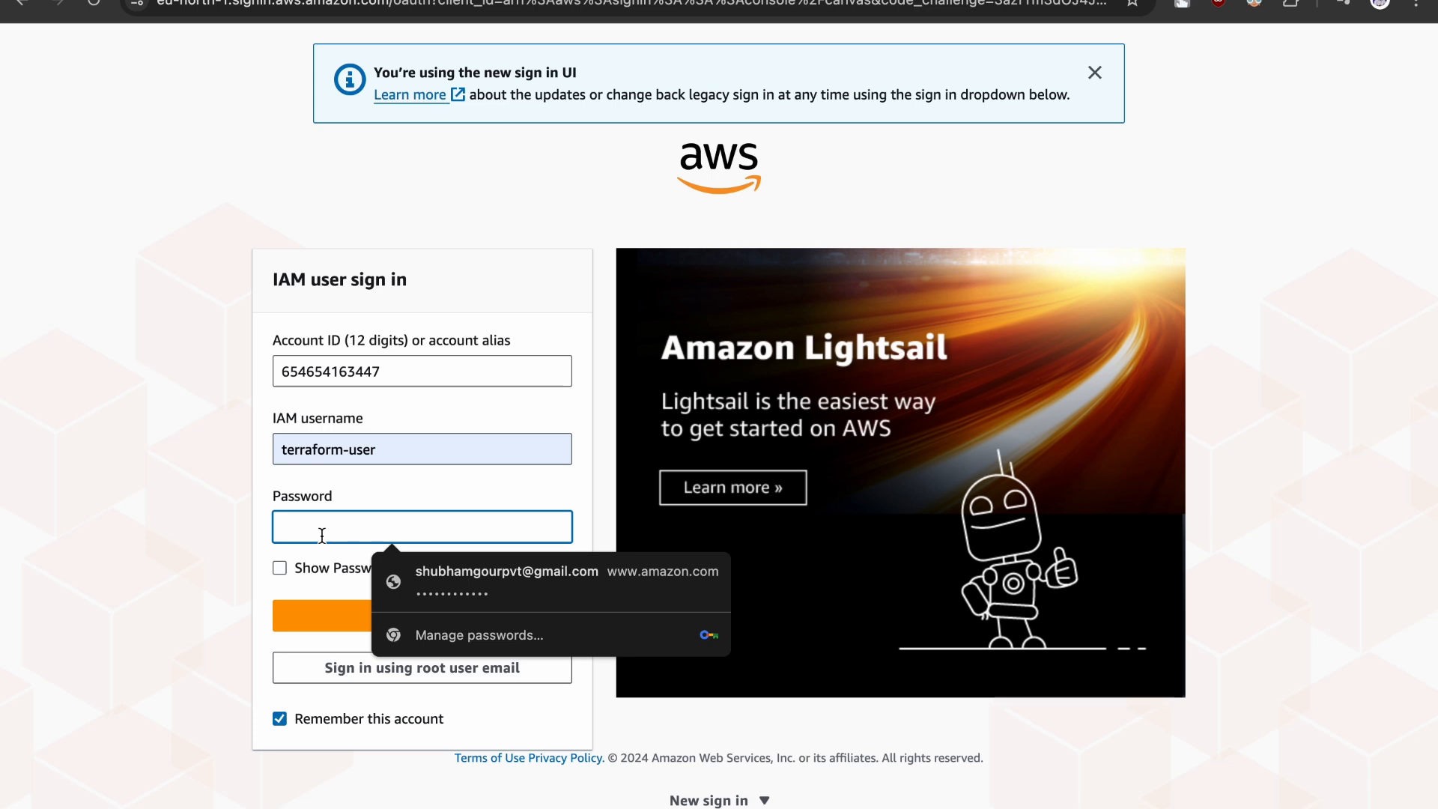
pyautogui.write('********')
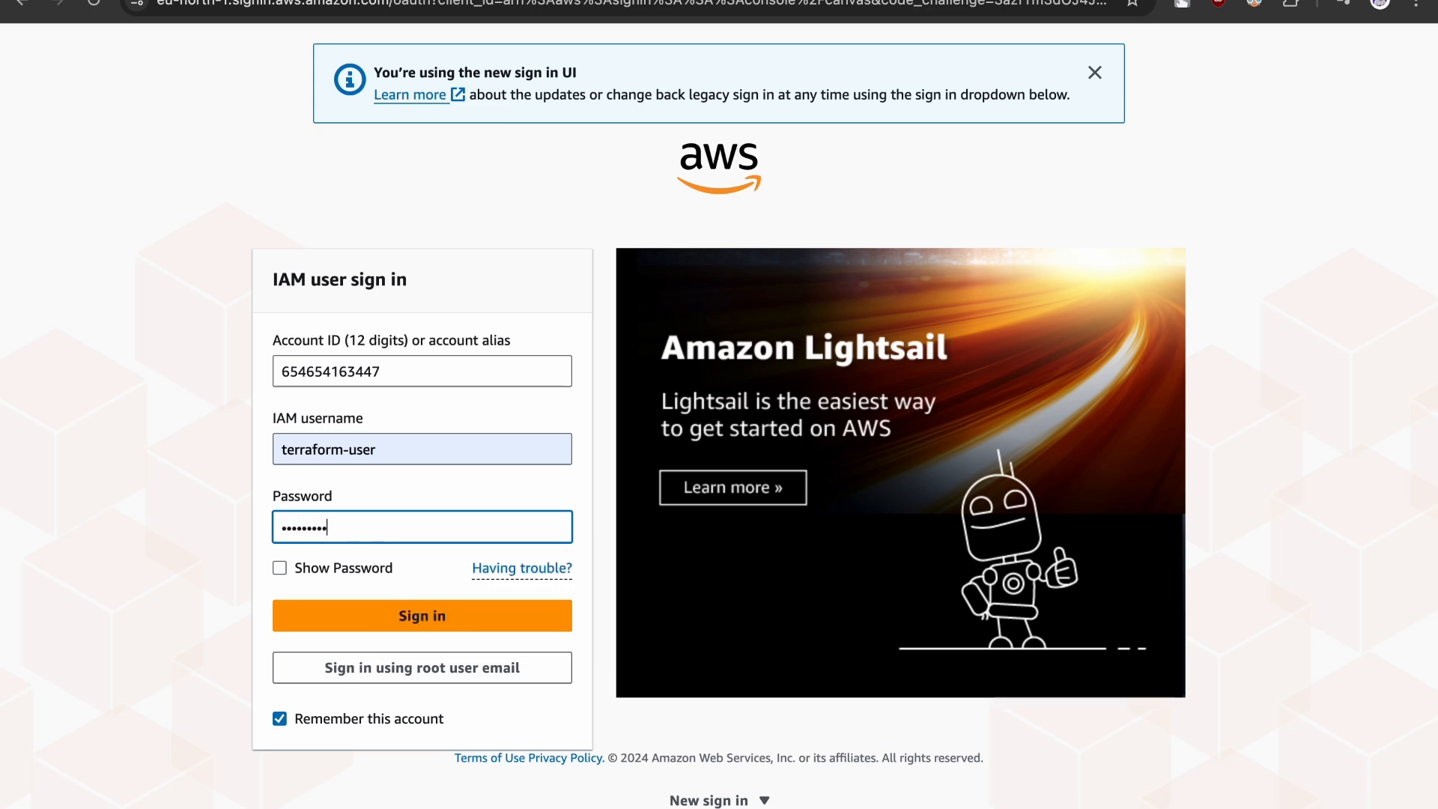
pyautogui.write('*')
pyautogui.press('Return')
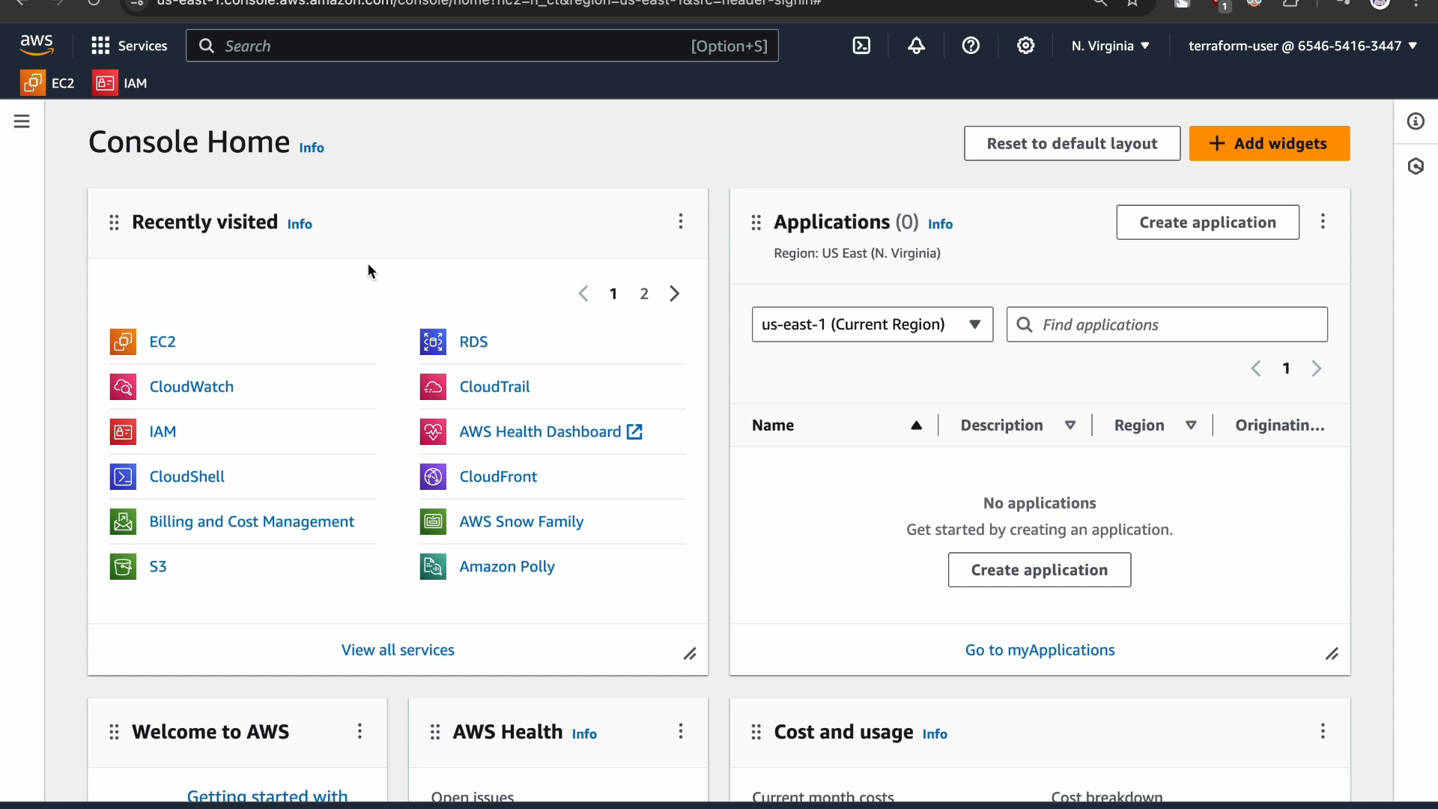
# Start launching a new EC2 instance and name it hibernation-server
pyautogui.click(163, 342)
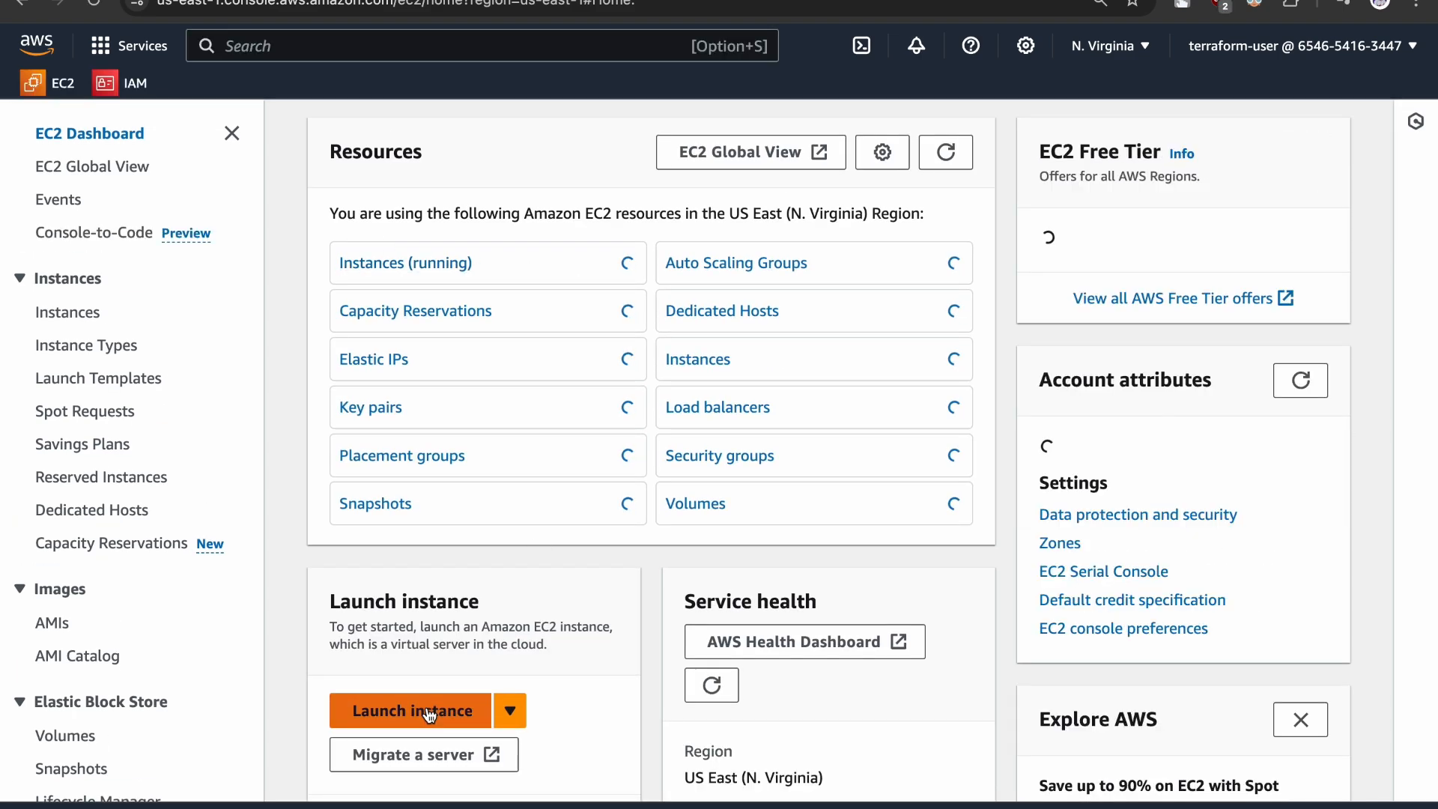
pyautogui.click(429, 715)
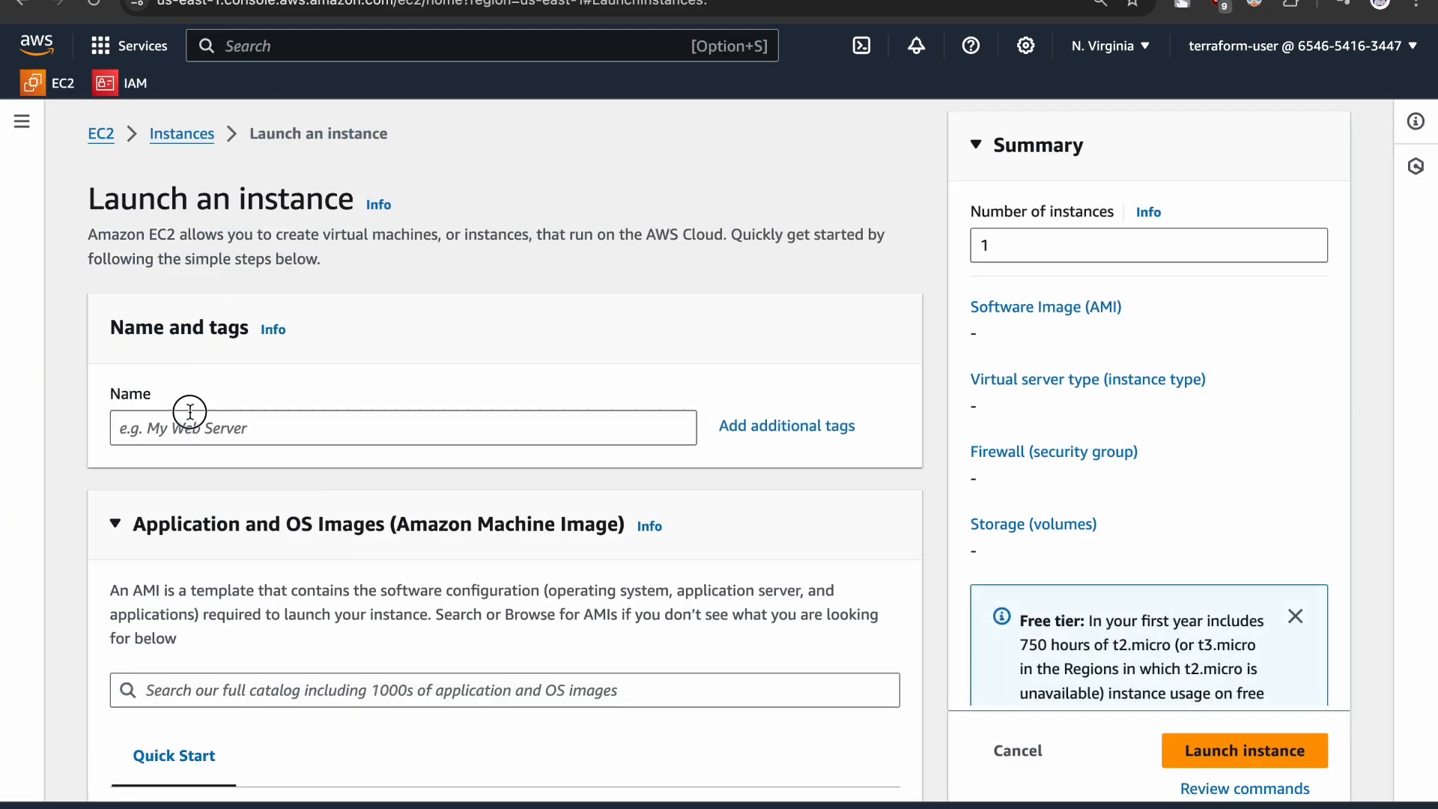
pyautogui.click(189, 411)
pyautogui.write('hibernatri')
pyautogui.press('BackSpace')
pyautogui.press('BackSpace')
pyautogui.write('ion-server')
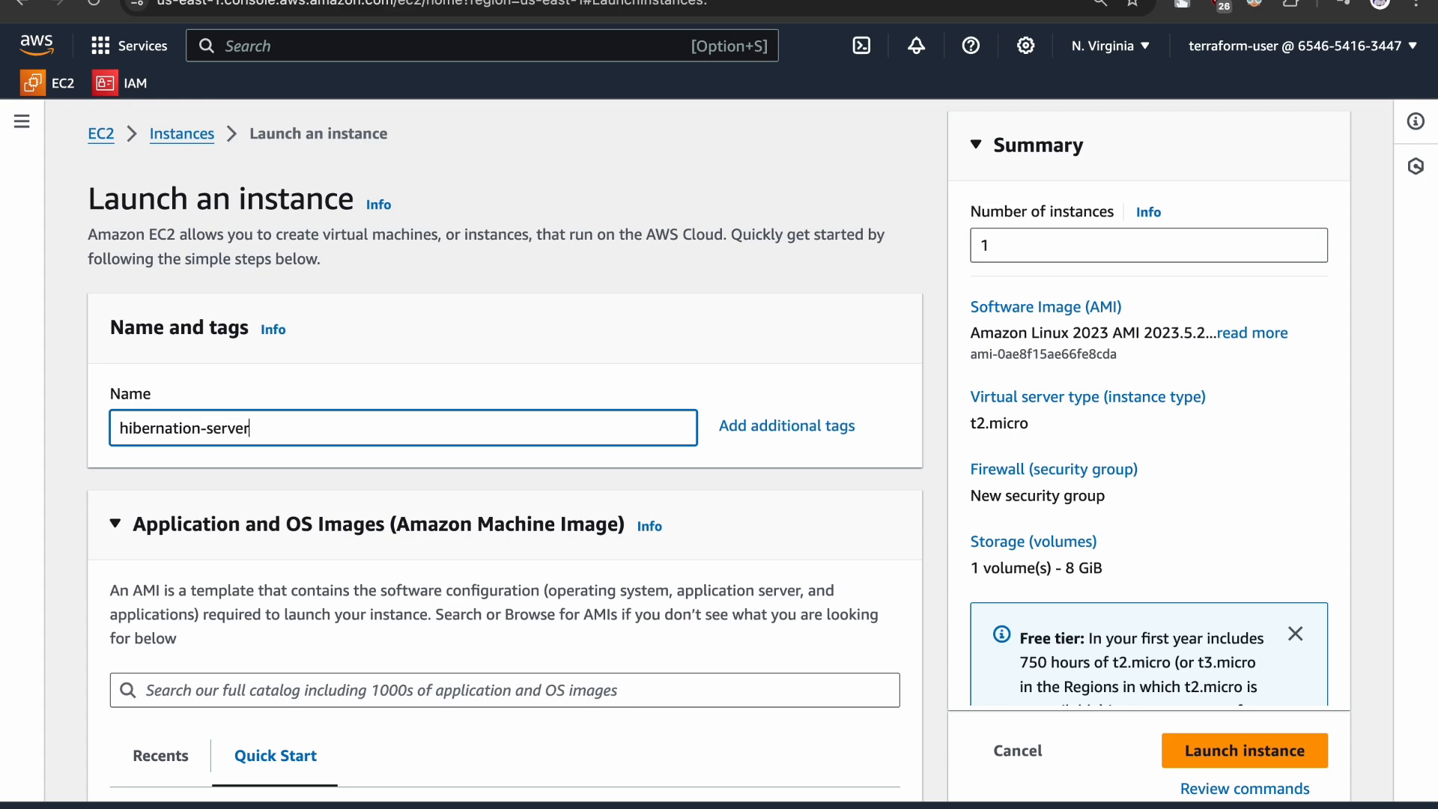
# Choose the existing aws-server key pair for the instance's login
pyautogui.scroll(-6, 507, 483)
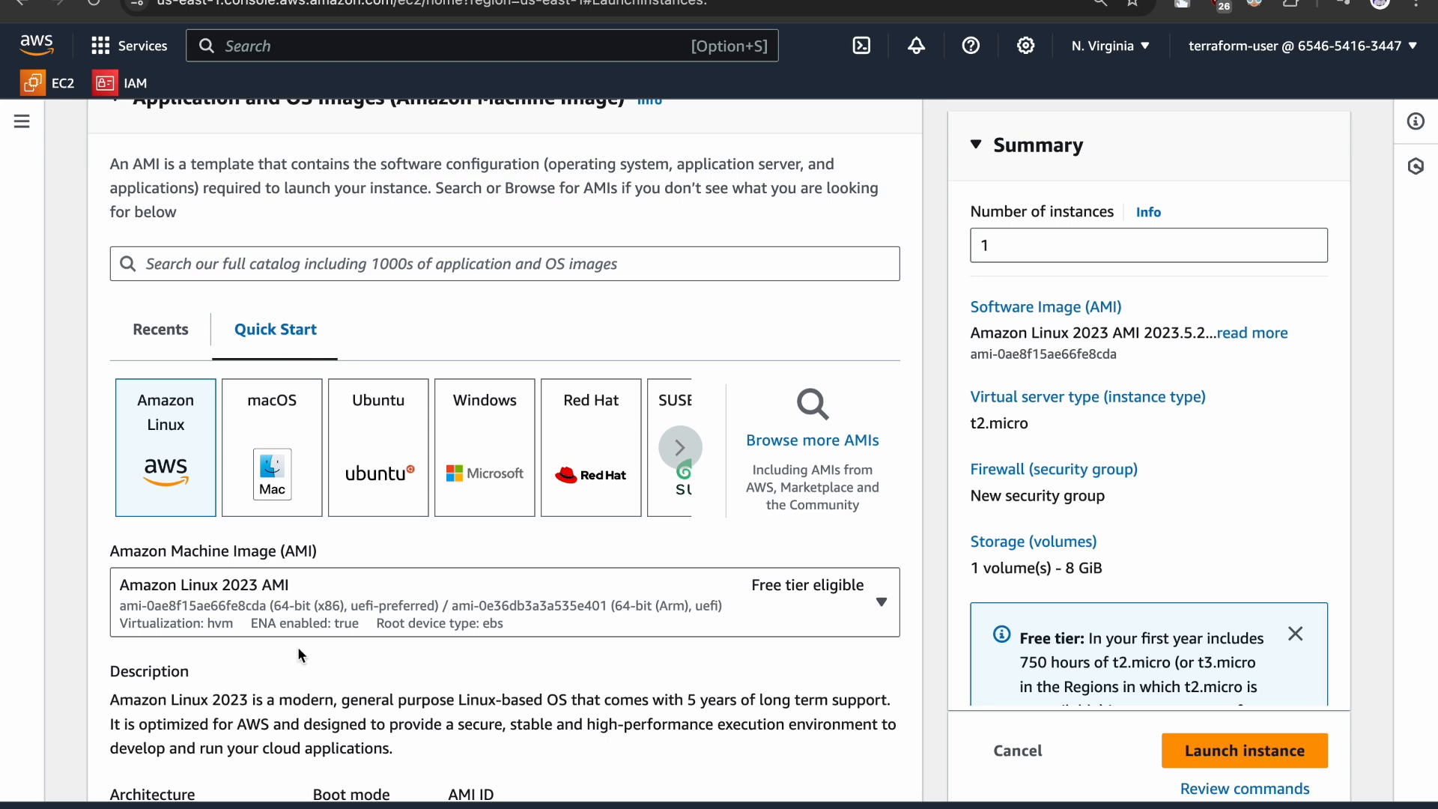
pyautogui.scroll(-9, 298, 655)
pyautogui.scroll(-4, 321, 576)
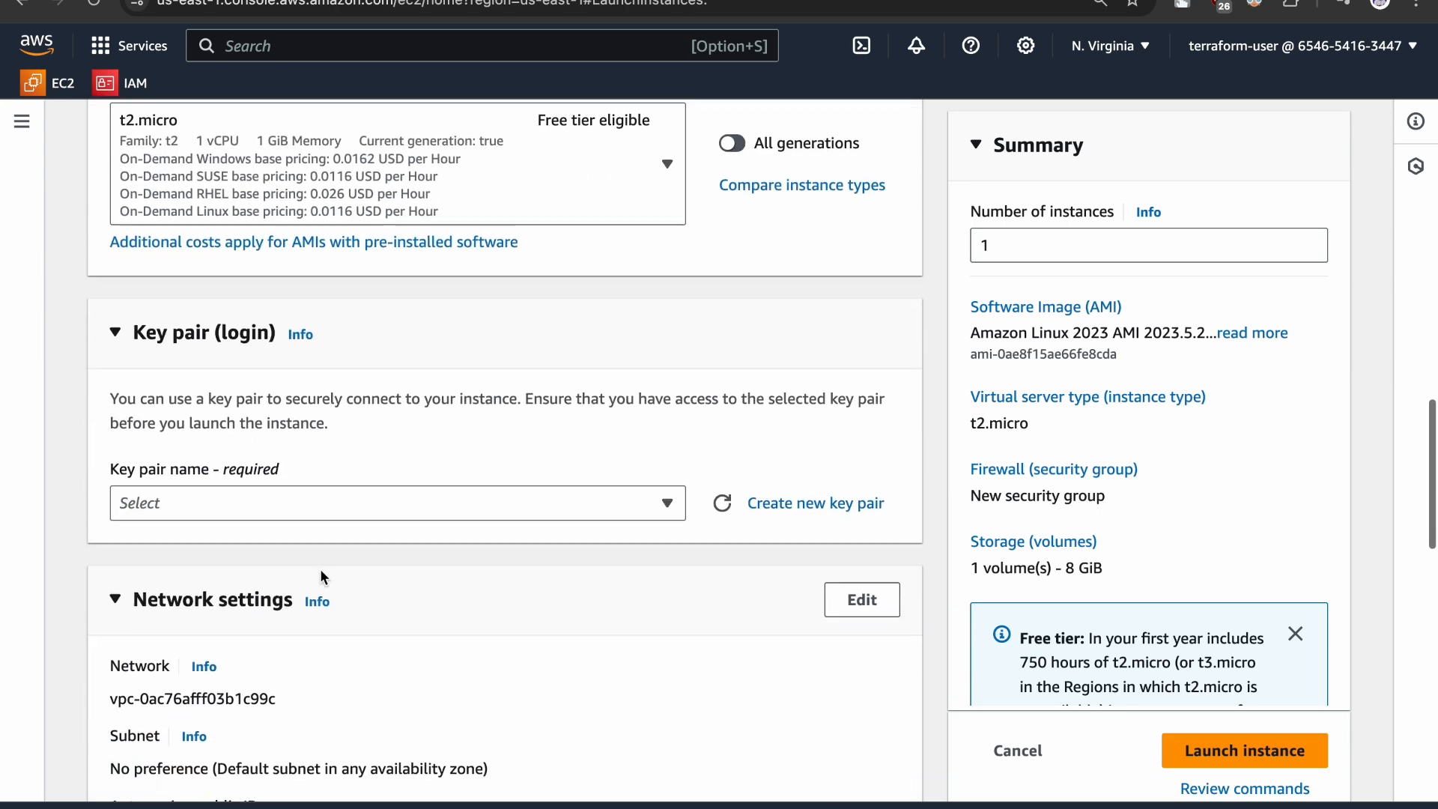
pyautogui.click(363, 493)
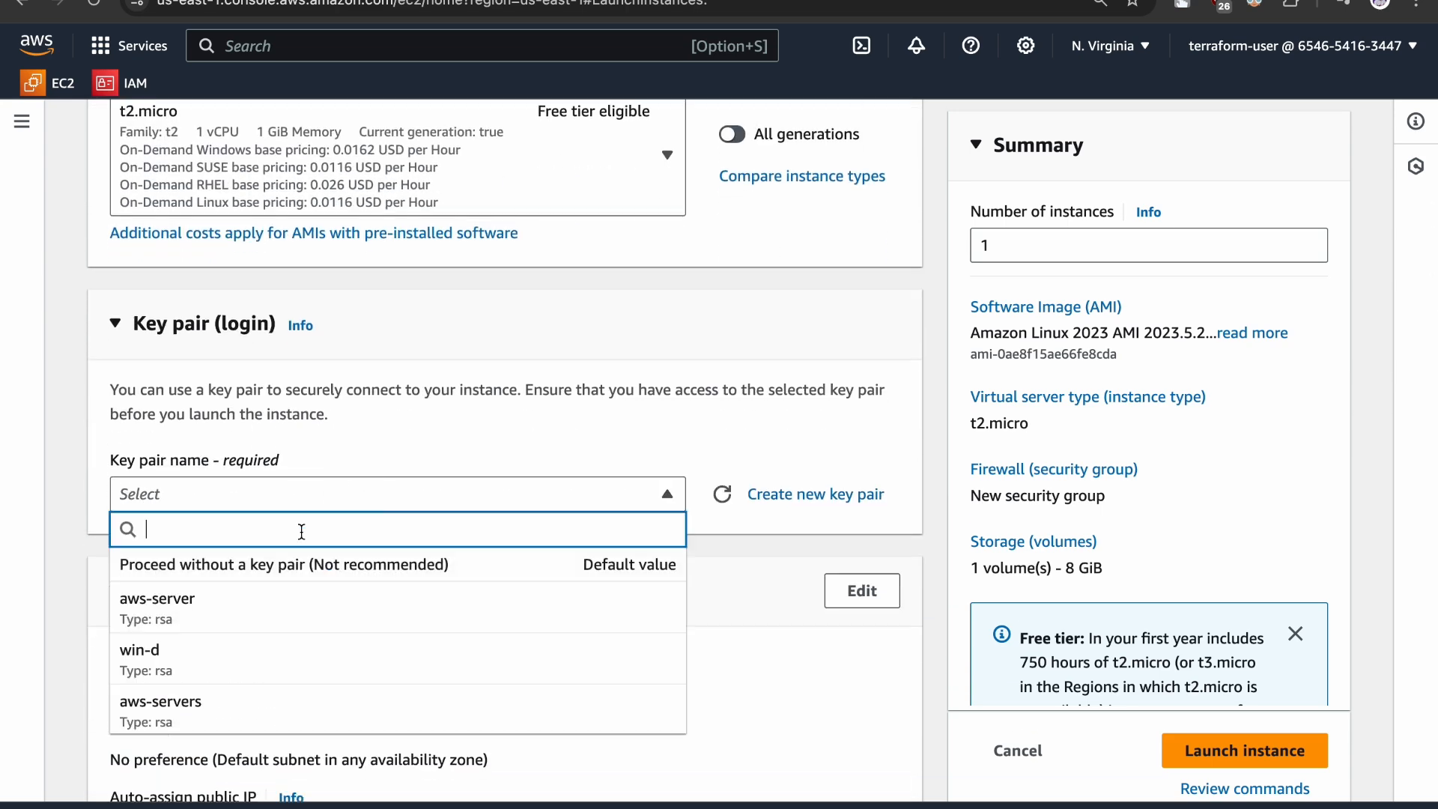
pyautogui.click(289, 598)
# Review the root volume's encryption status and open the detailed storage settings for the instance
pyautogui.scroll(-10, 289, 599)
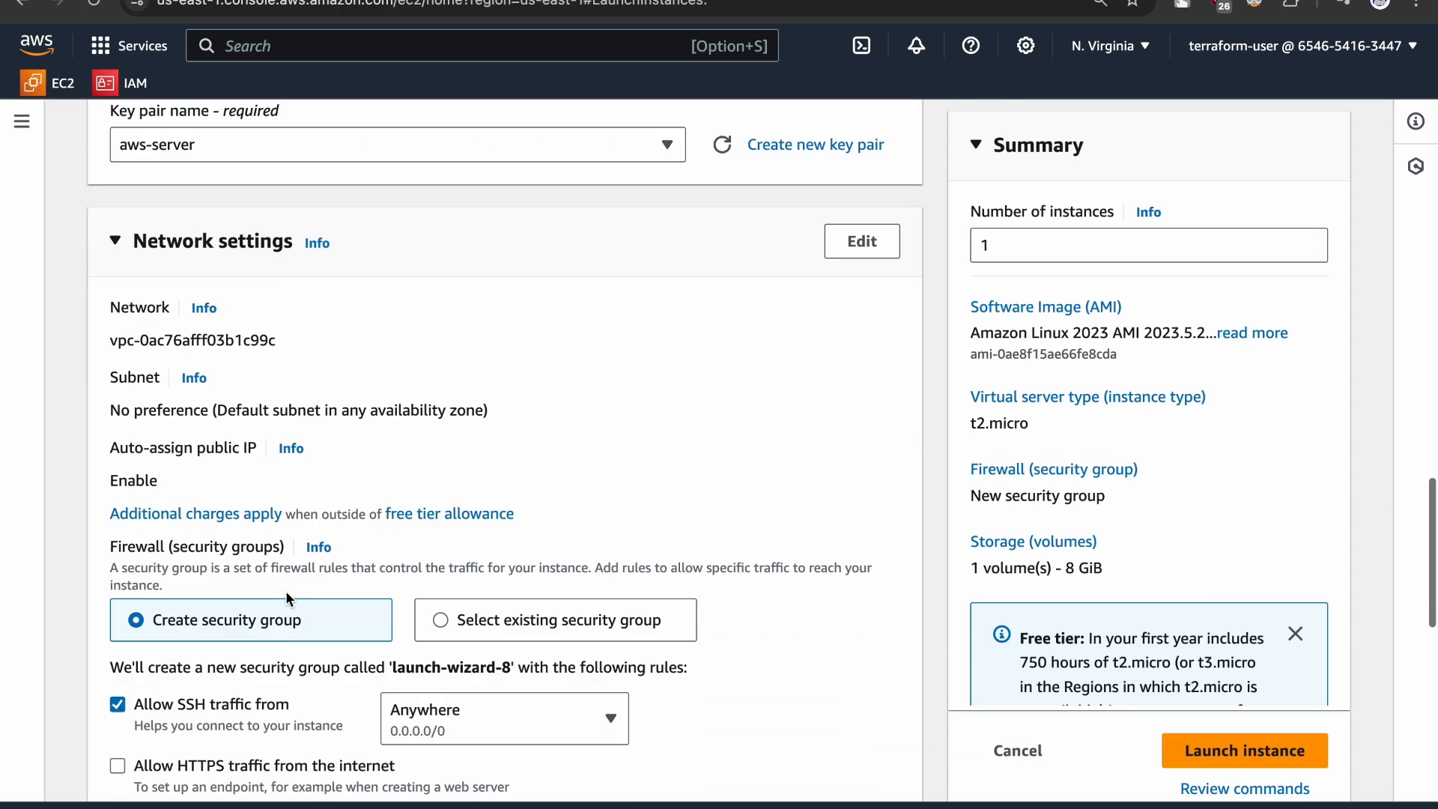
pyautogui.scroll(-4, 292, 544)
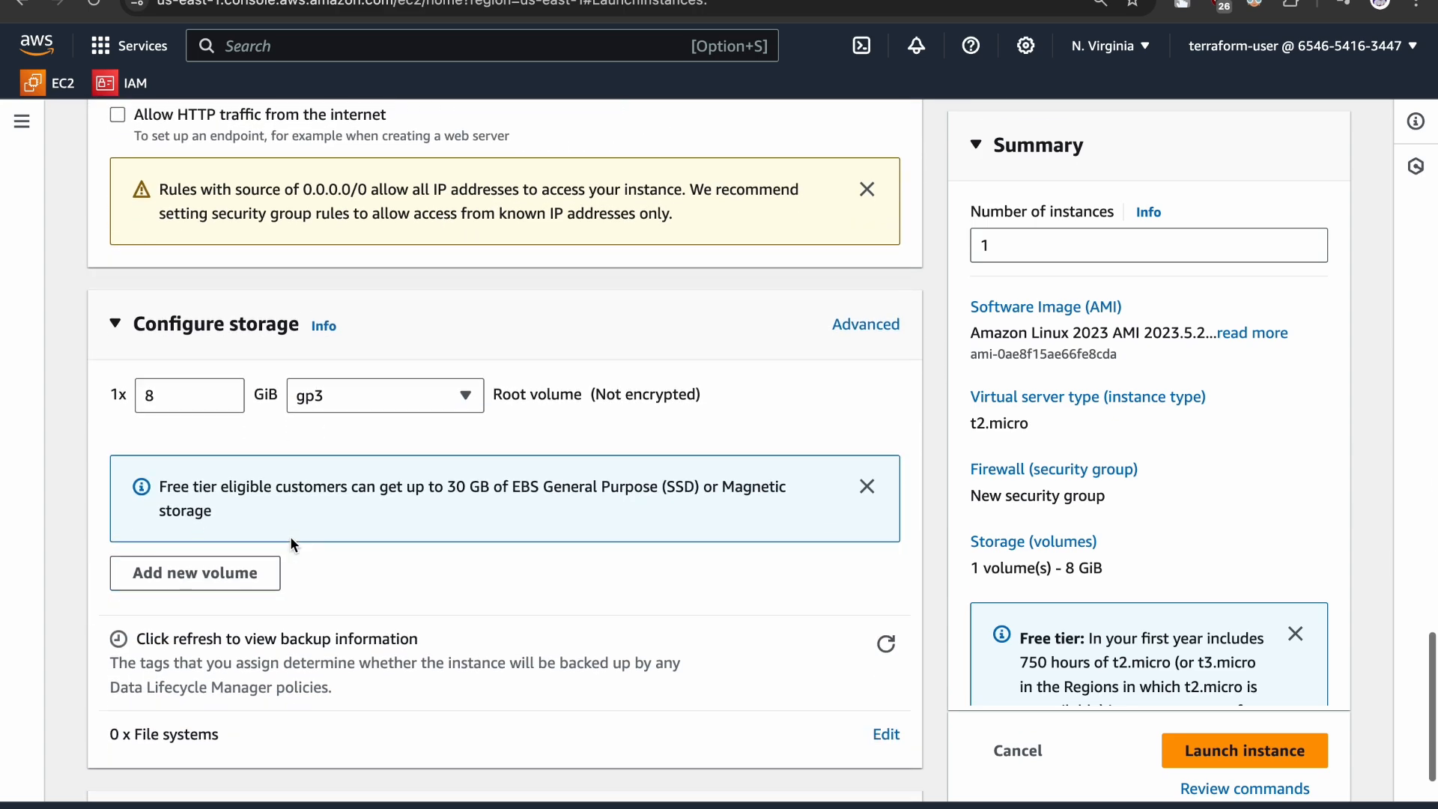
pyautogui.moveTo(497, 393); pyautogui.dragTo(718, 406)
pyautogui.click(717, 398)
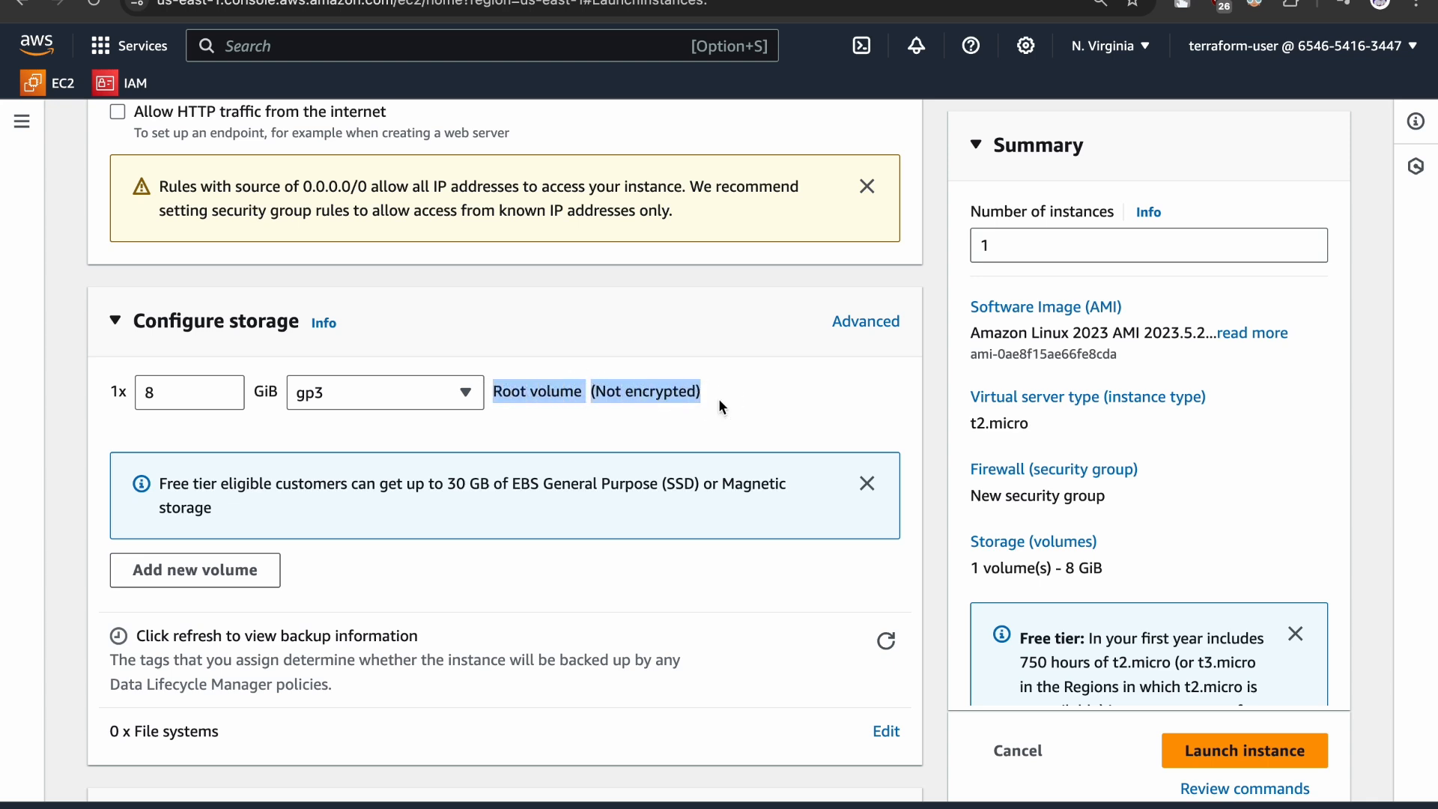
pyautogui.moveTo(589, 393); pyautogui.dragTo(748, 401)
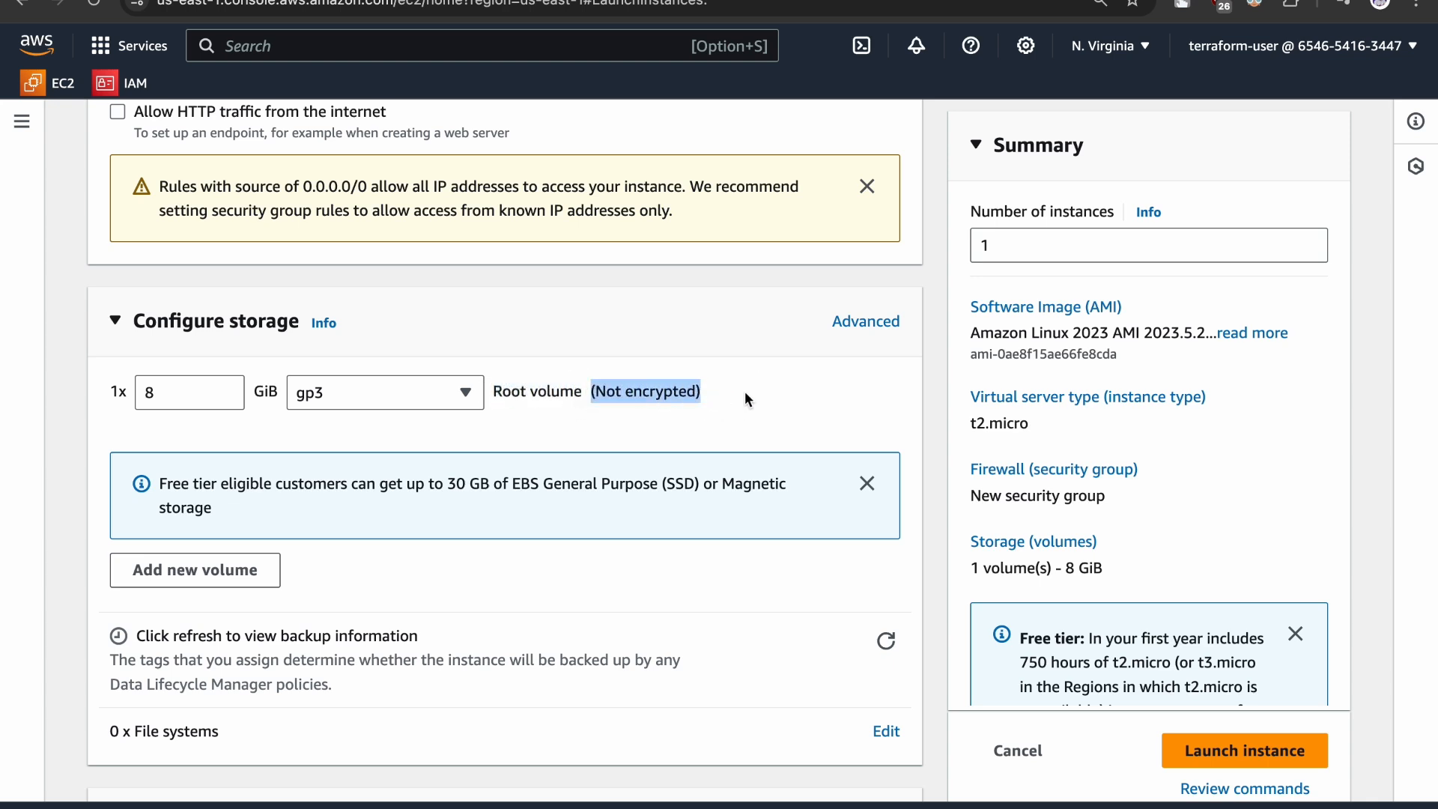
pyautogui.click(883, 737)
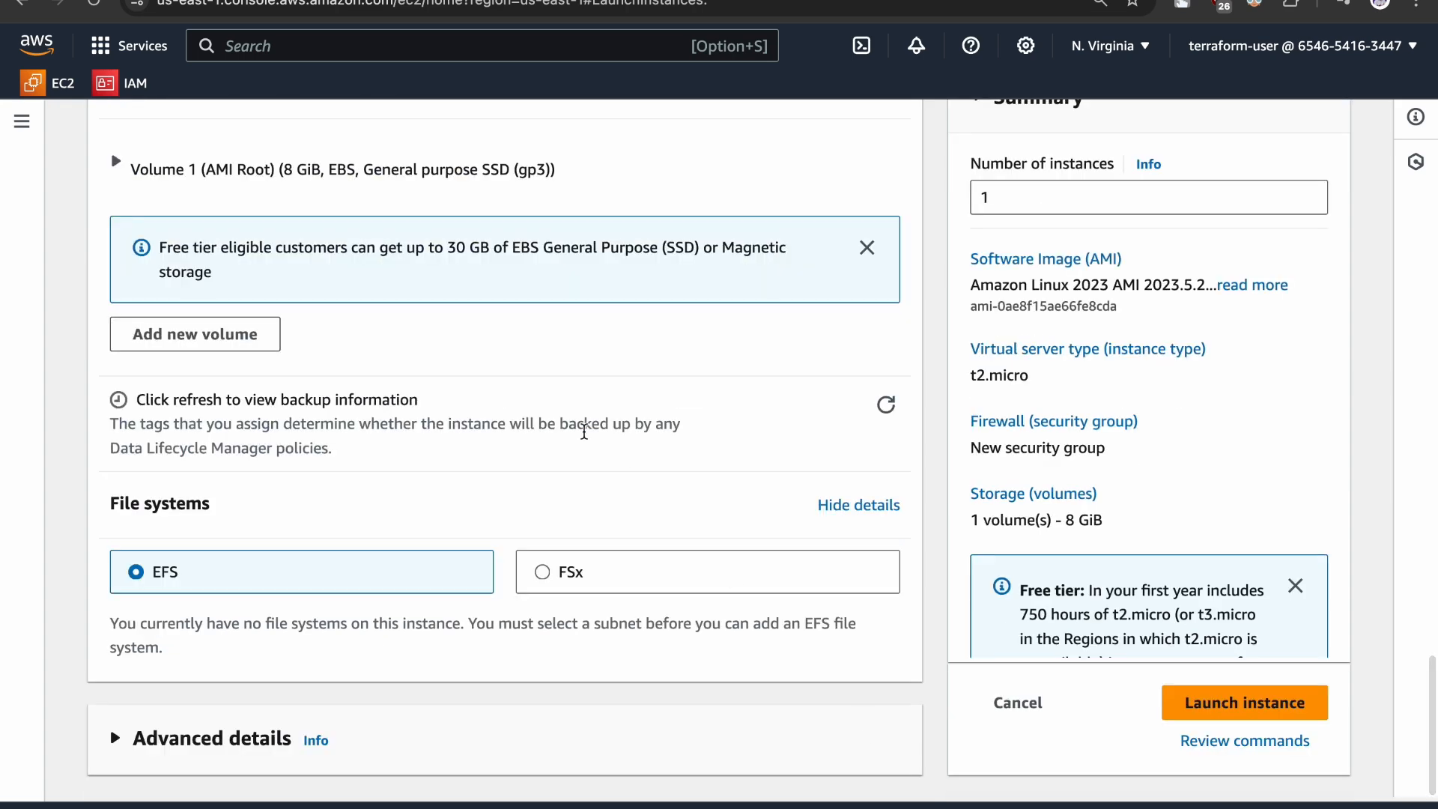
# Expand the AMI root volume's details and set its encryption to Encrypted
pyautogui.scroll(3, 584, 341)
pyautogui.scroll(-3, 706, 288)
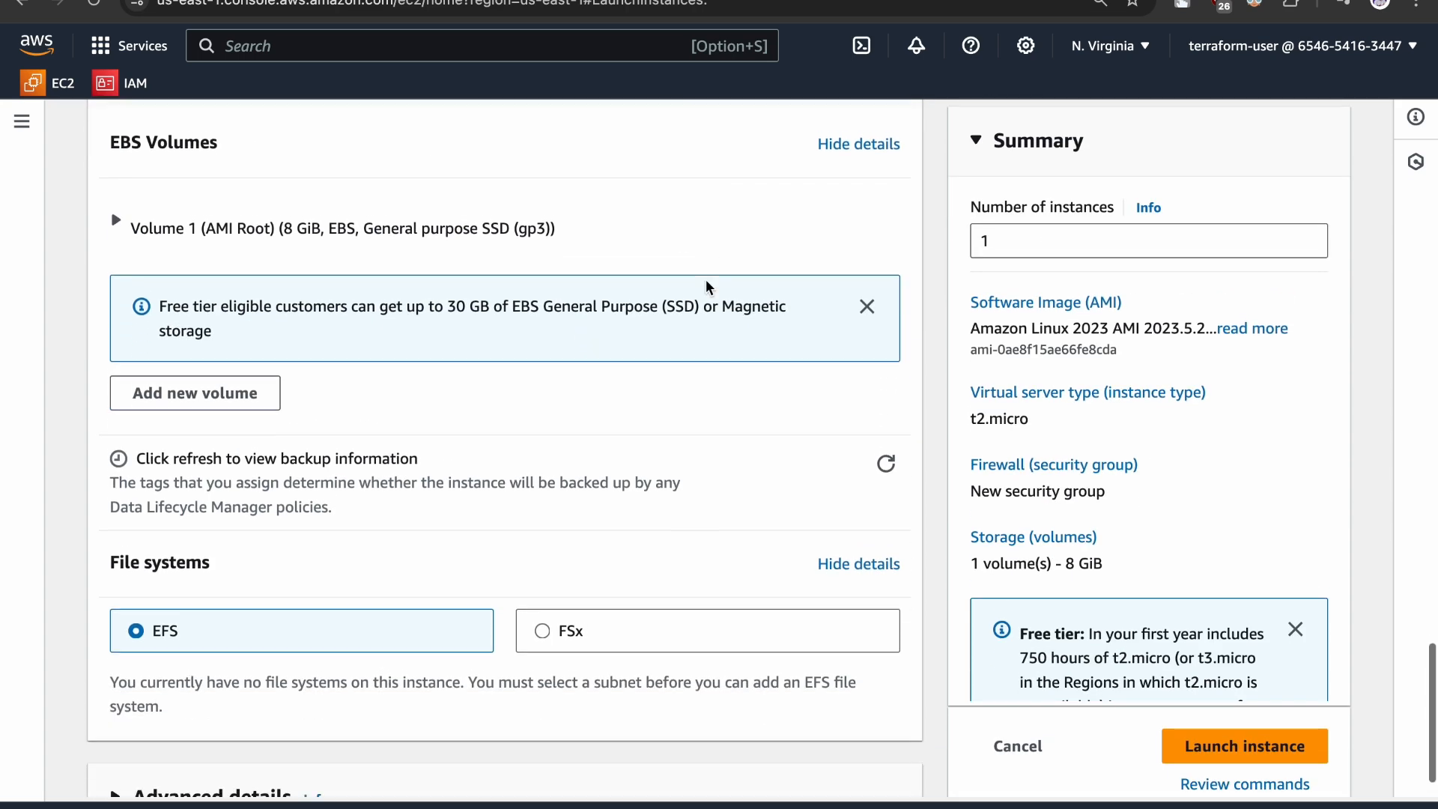
pyautogui.scroll(2, 707, 288)
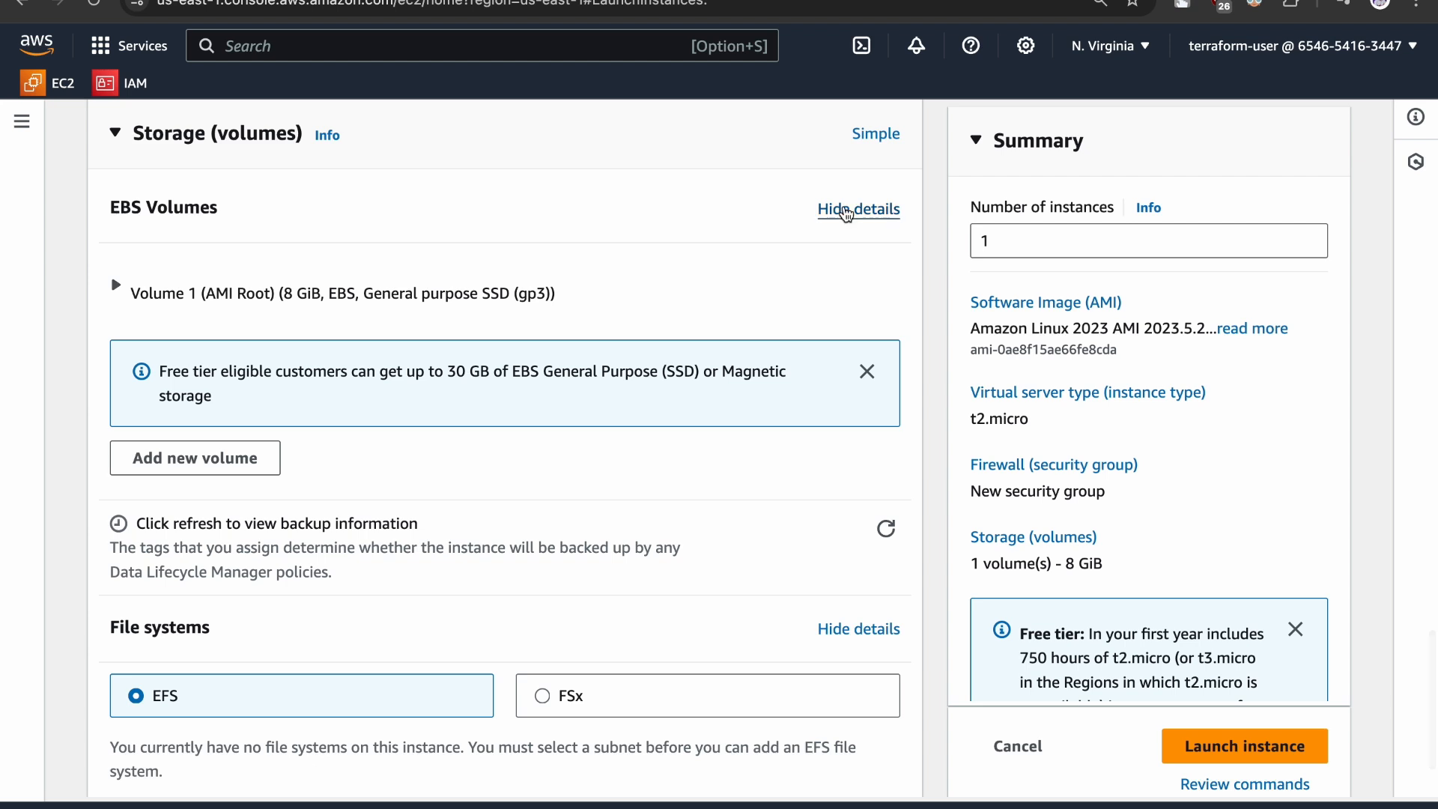
pyautogui.scroll(-2, 848, 208)
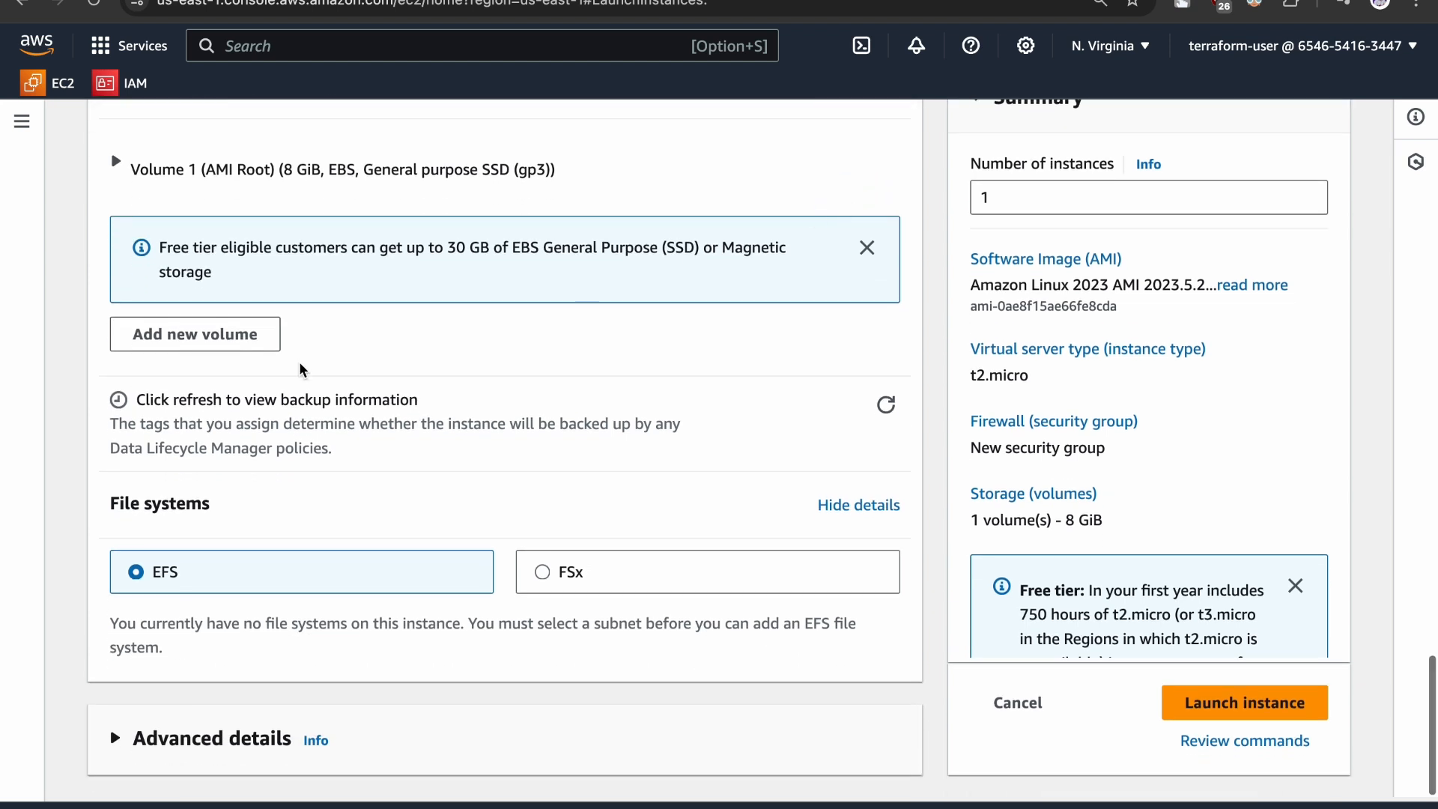
pyautogui.scroll(2, 486, 468)
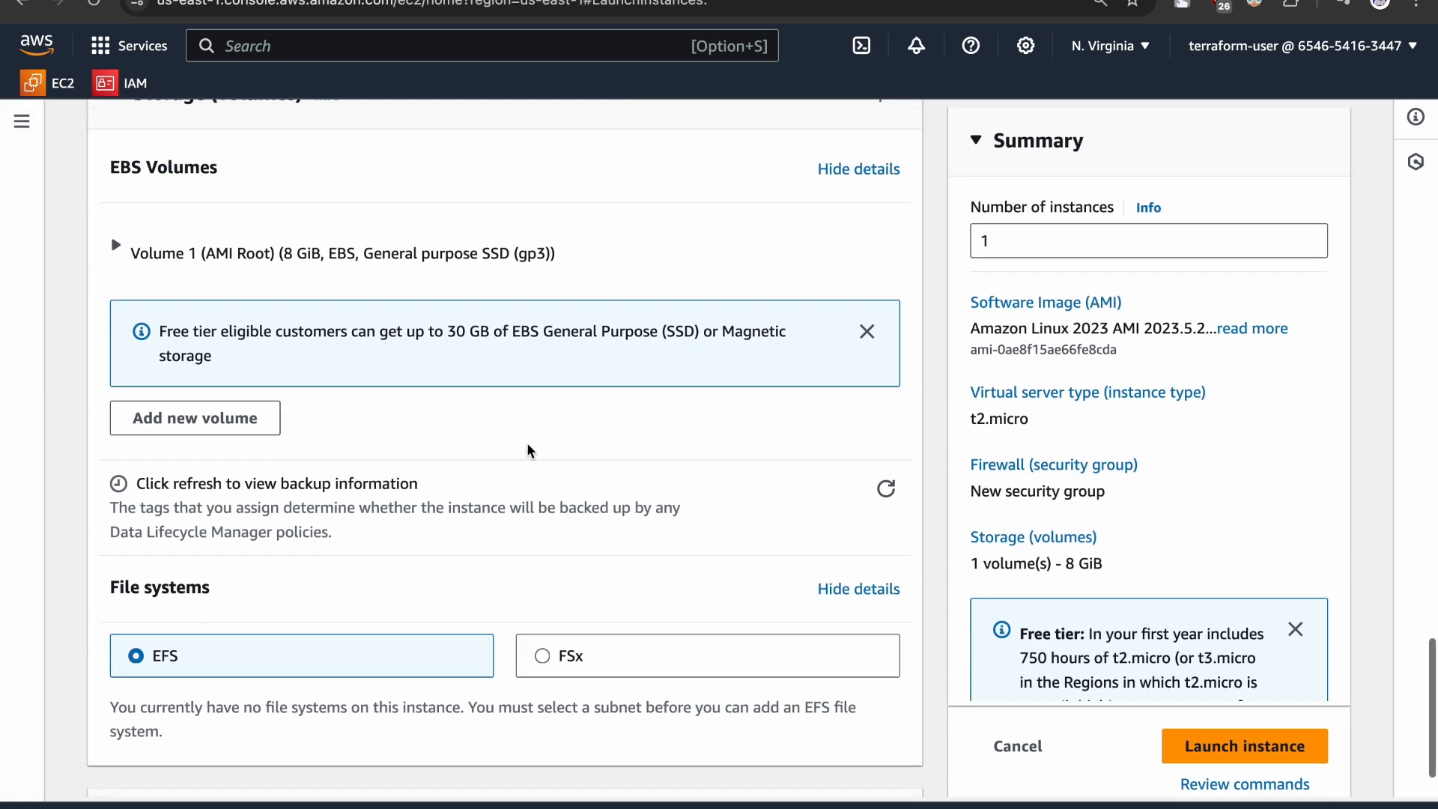
pyautogui.scroll(2, 563, 424)
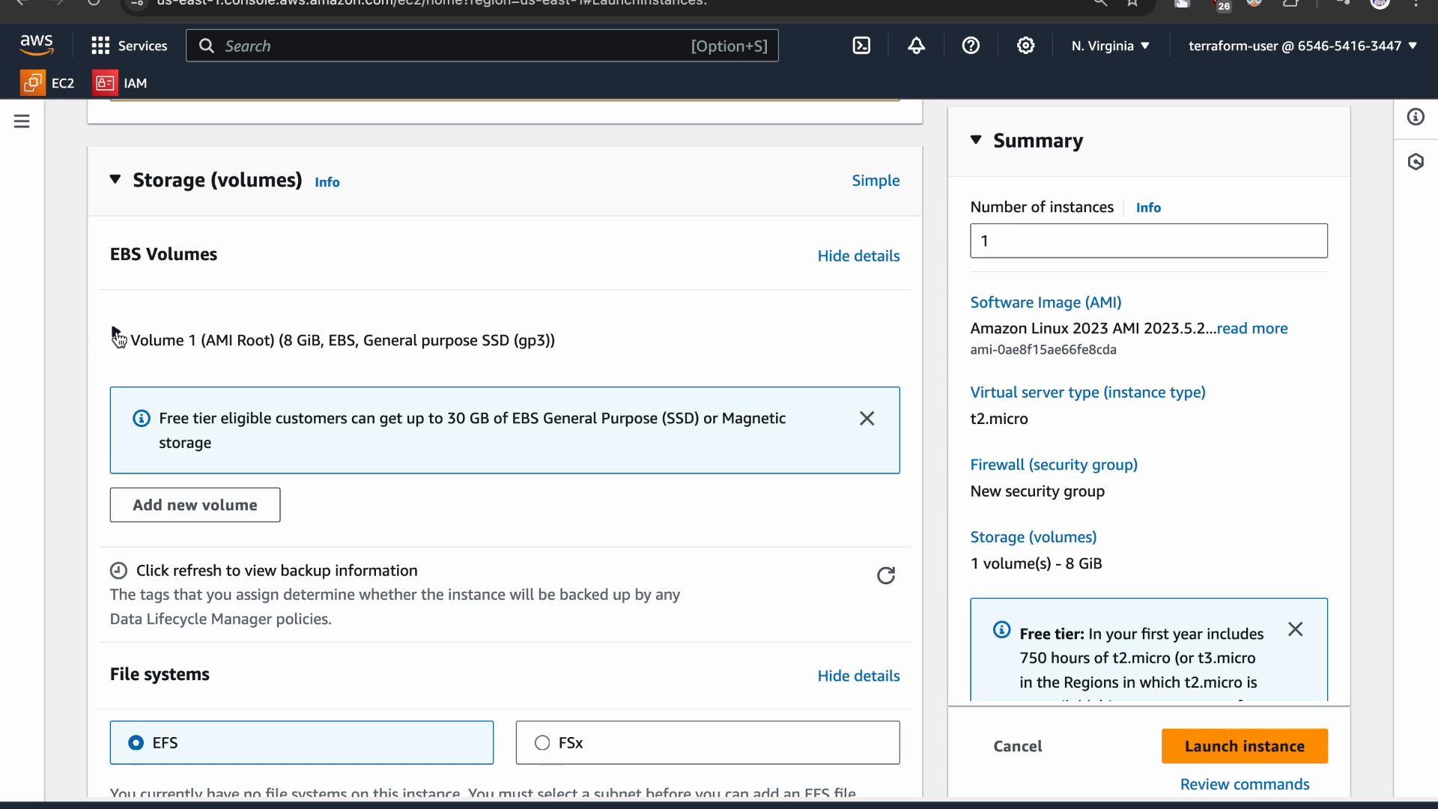
pyautogui.click(116, 333)
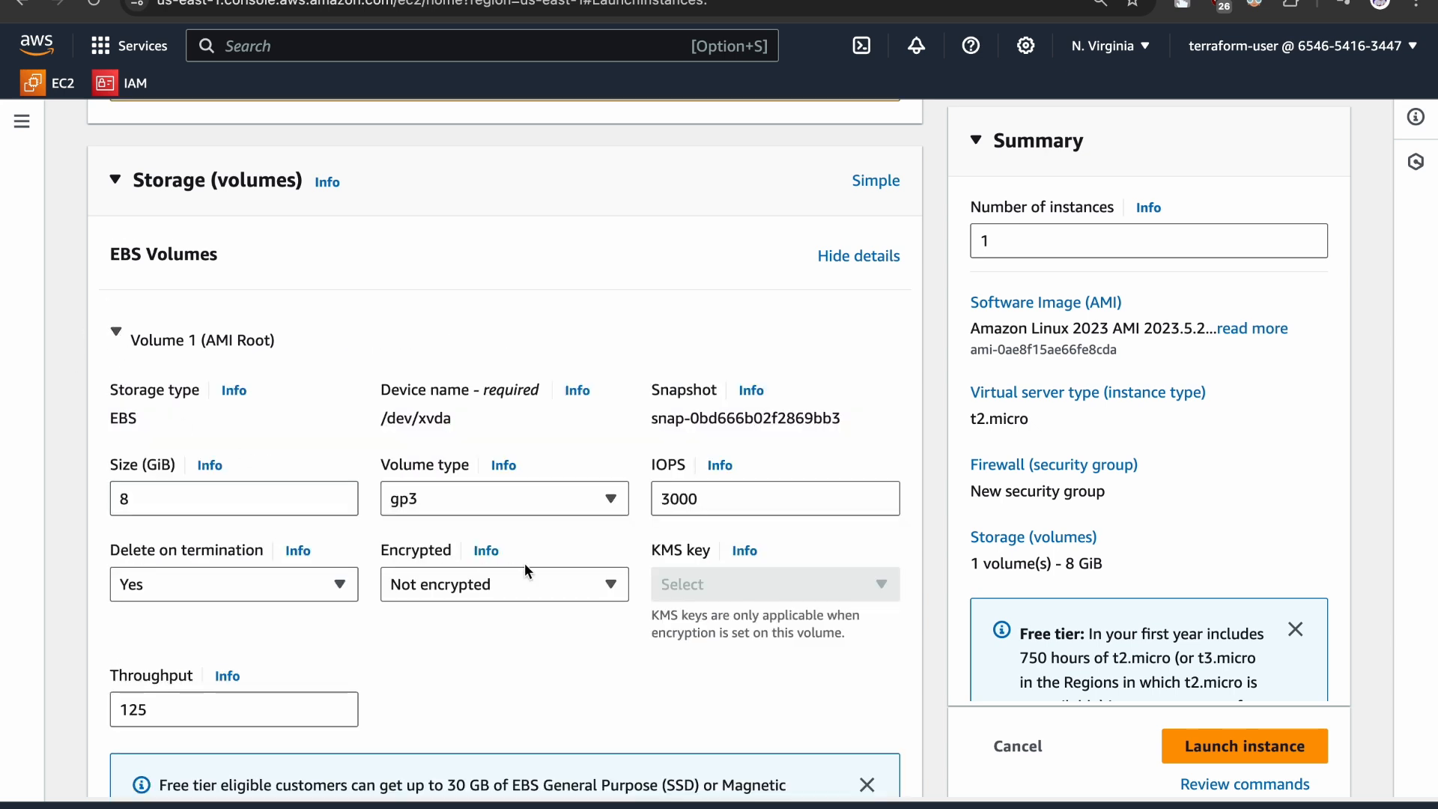
pyautogui.scroll(-1, 524, 571)
pyautogui.moveTo(368, 473); pyautogui.dragTo(460, 473)
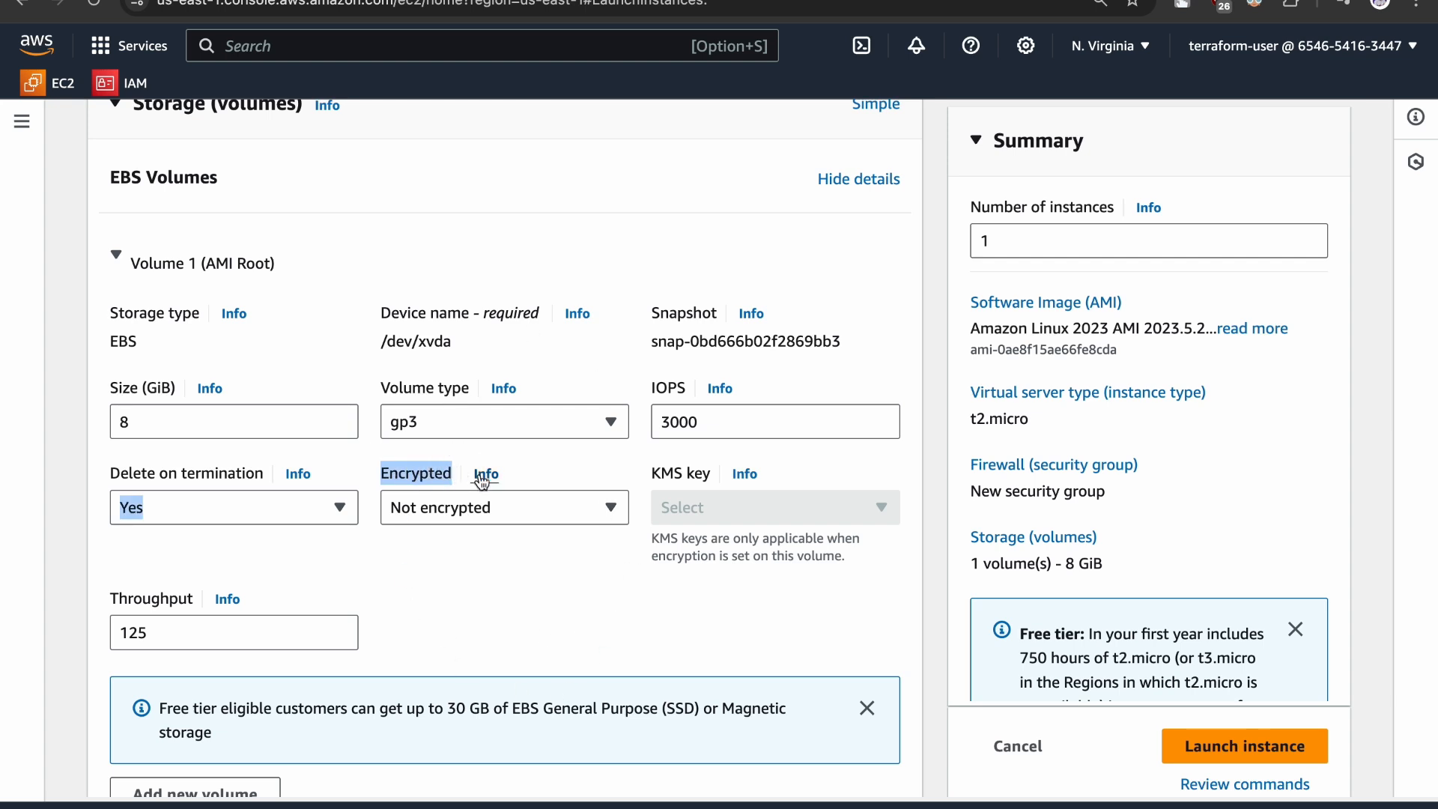
pyautogui.click(474, 506)
pyautogui.click(459, 538)
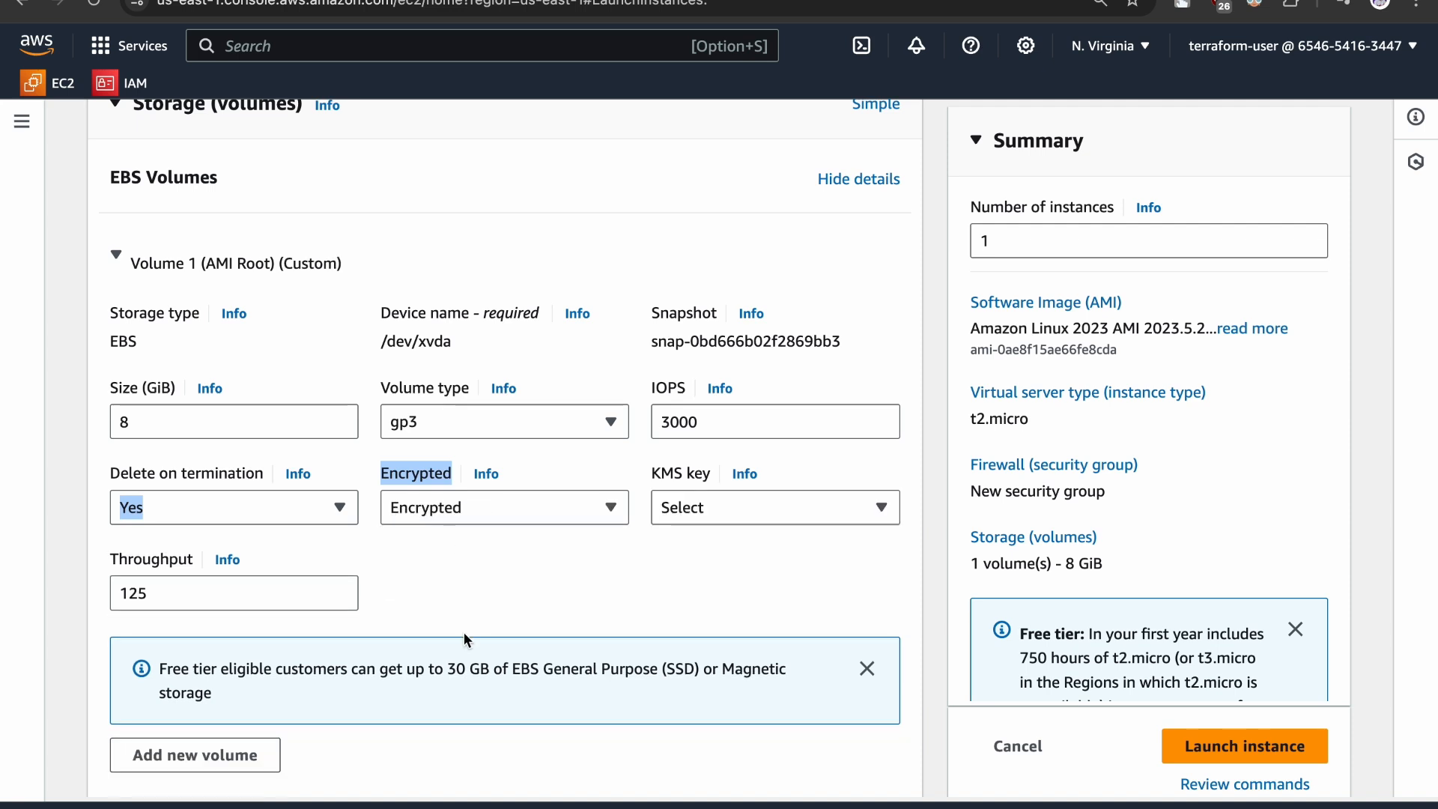
# Set Stop - Hibernate behavior to Enable in the advanced details and read its root volume requirements
pyautogui.scroll(-5, 464, 637)
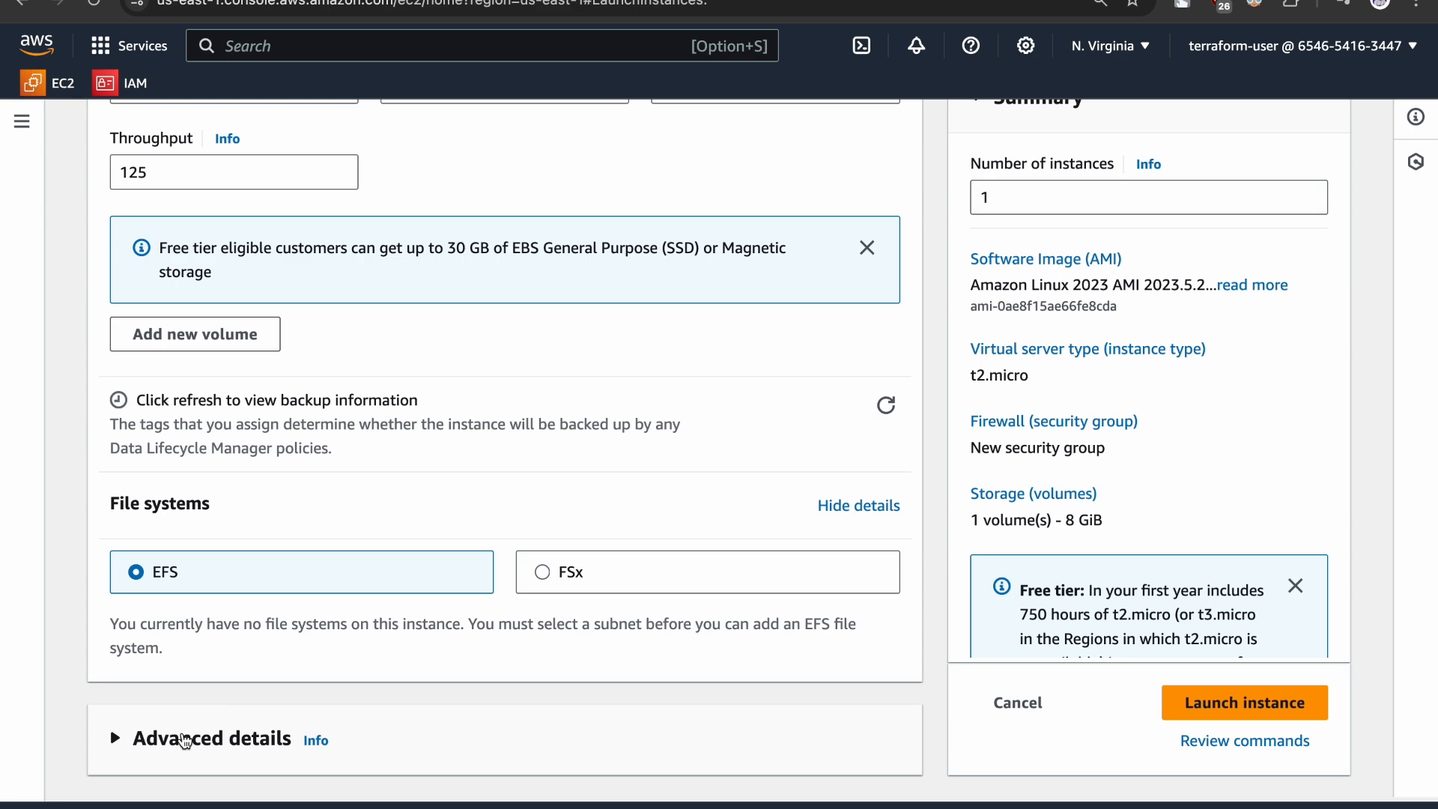
pyautogui.click(117, 739)
pyautogui.scroll(-10, 317, 659)
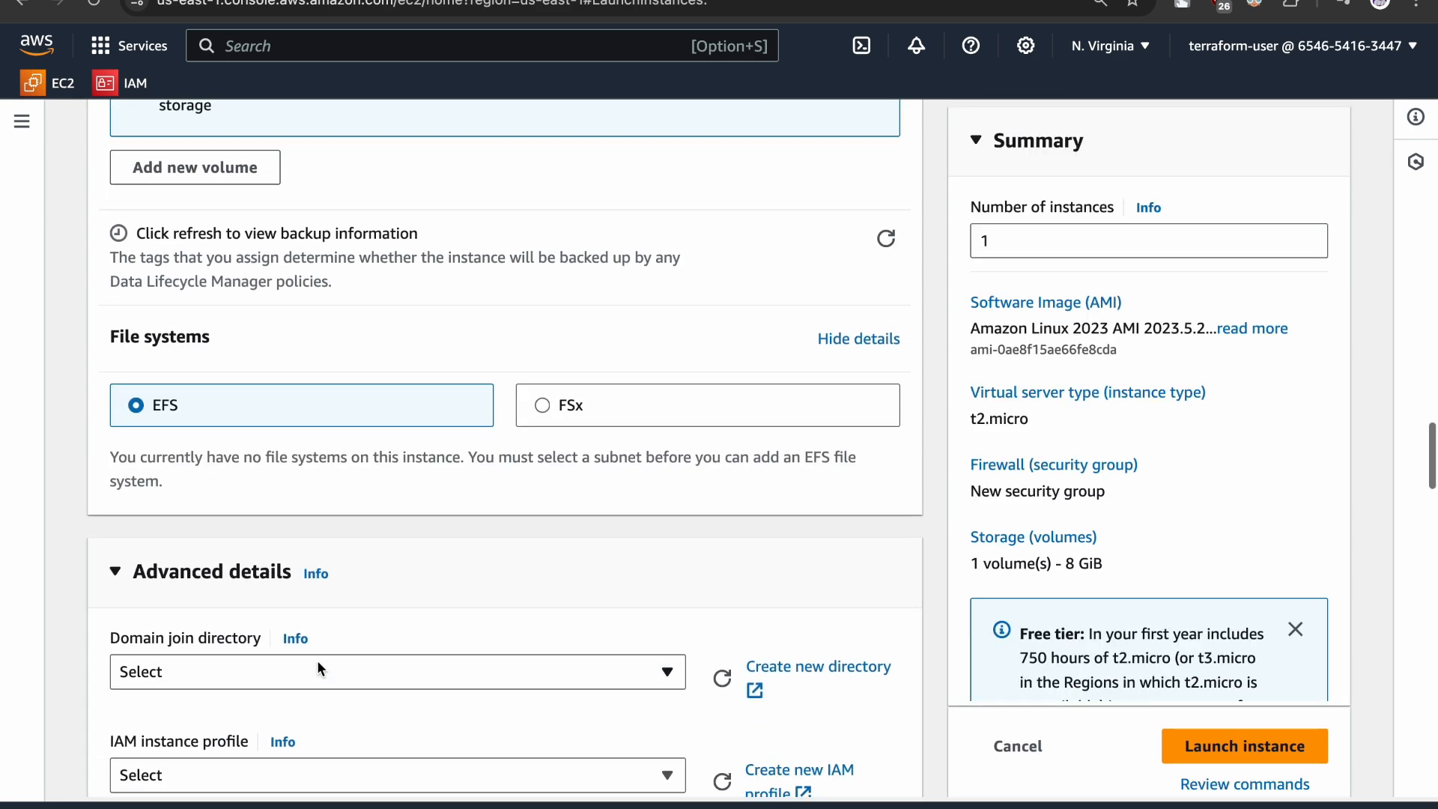
pyautogui.scroll(-1, 316, 659)
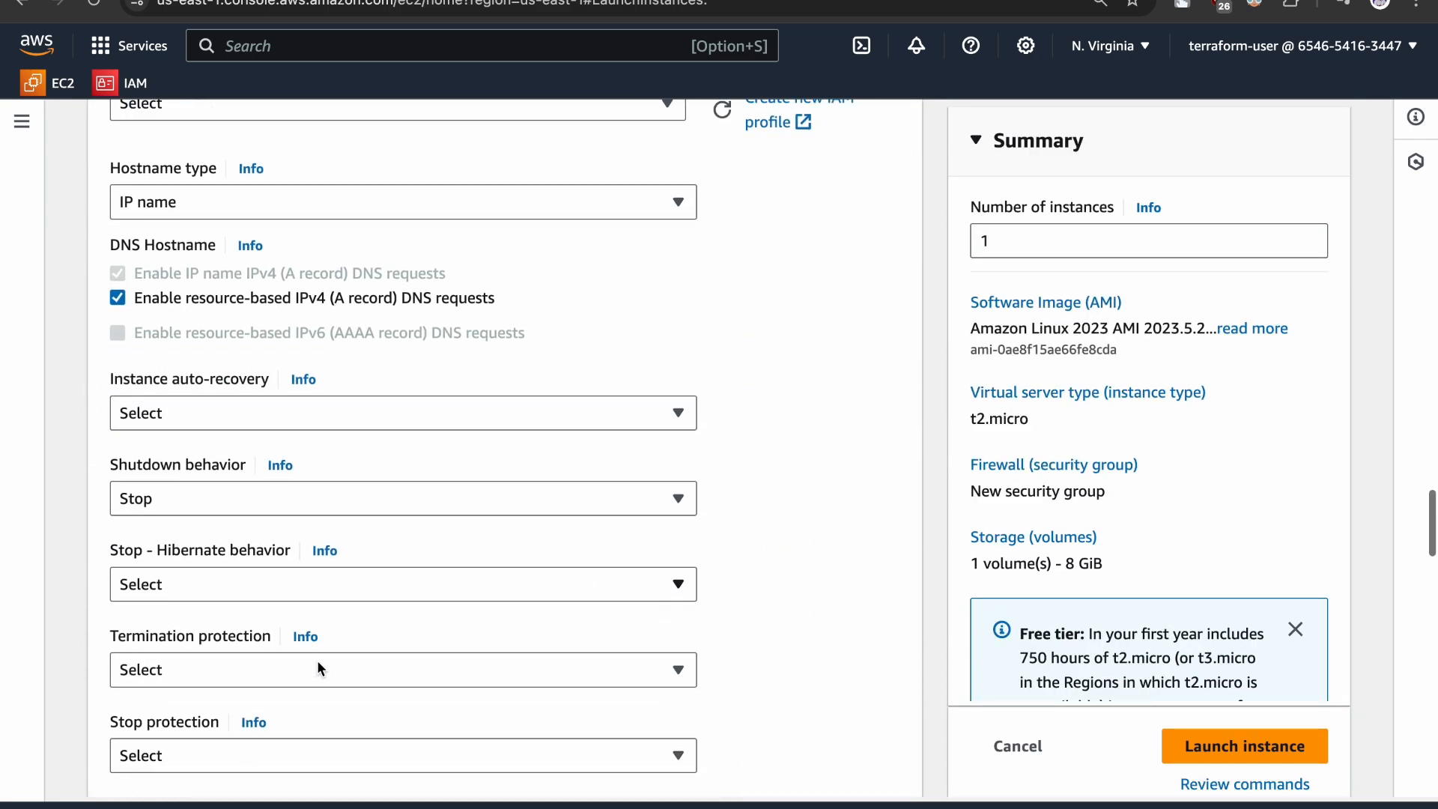
pyautogui.moveTo(110, 546); pyautogui.dragTo(223, 546)
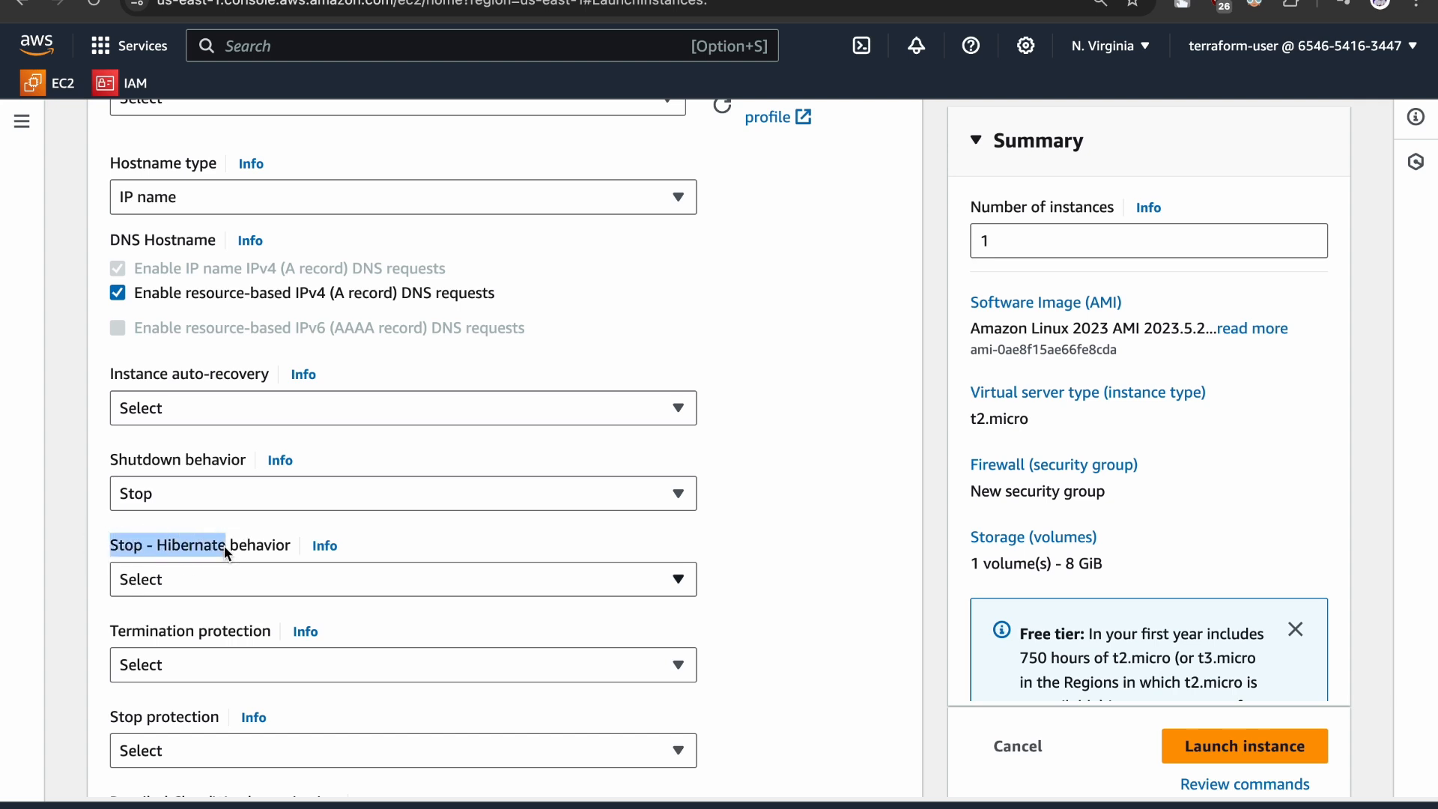
pyautogui.click(192, 572)
pyautogui.click(174, 645)
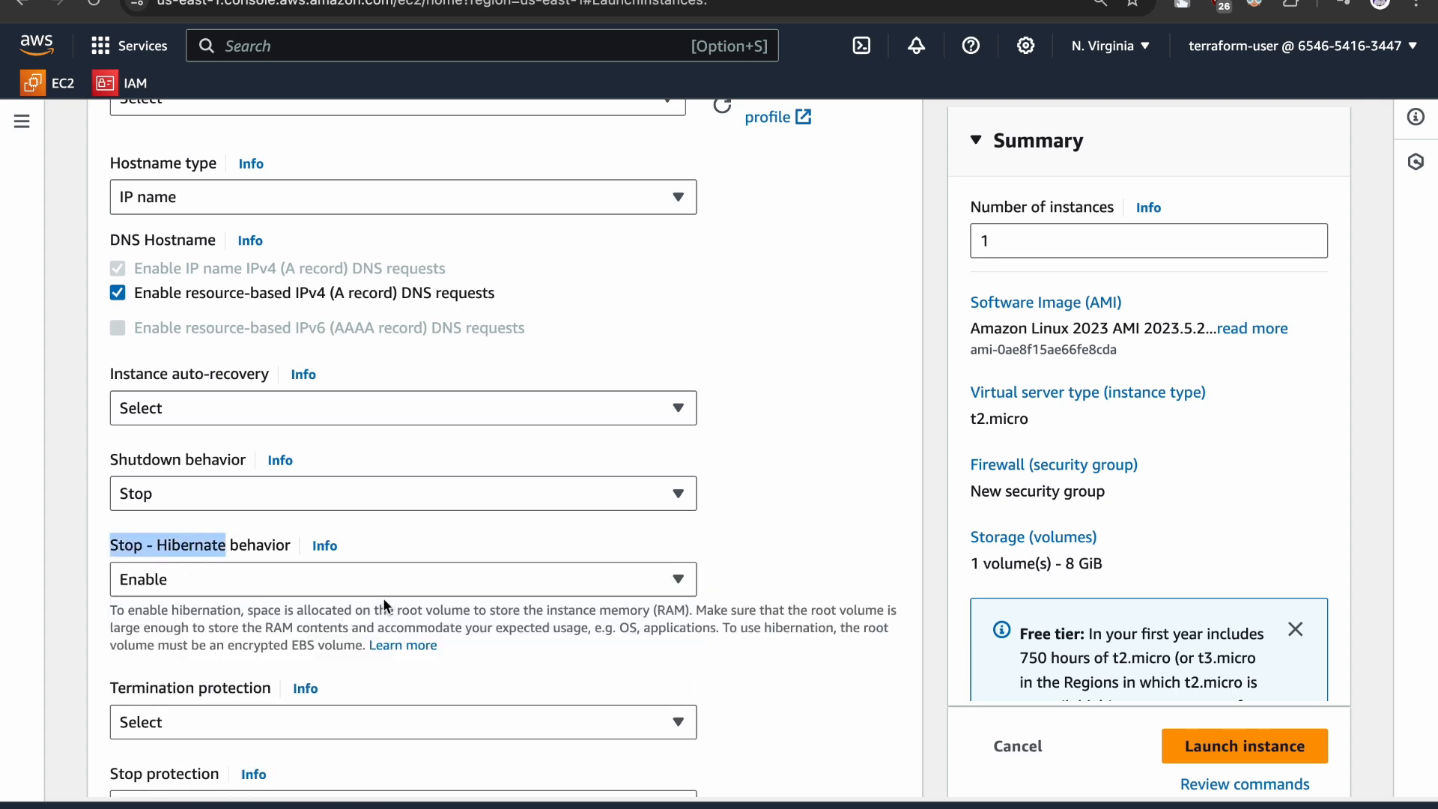
pyautogui.moveTo(109, 611); pyautogui.dragTo(367, 659)
pyautogui.click(139, 631)
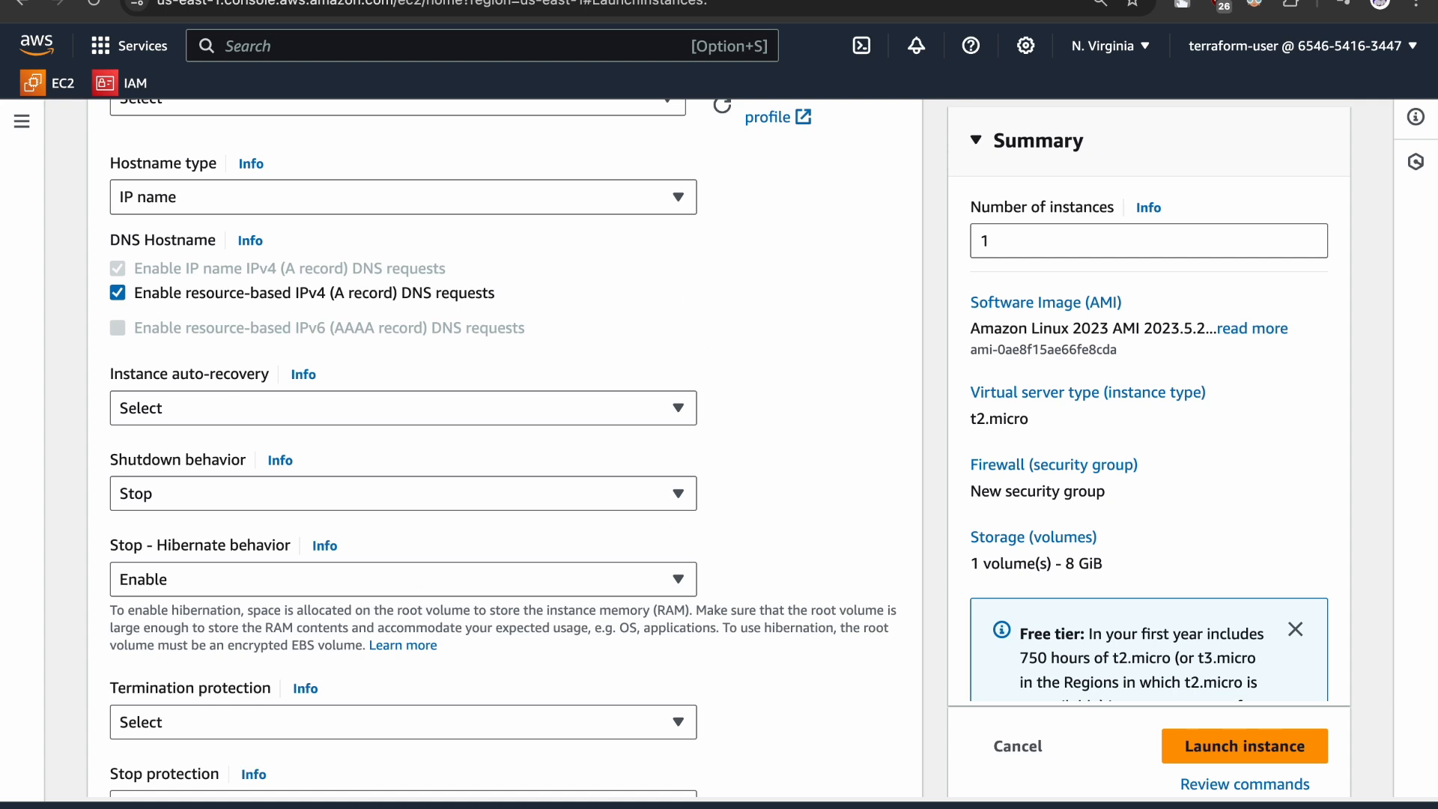
# Launch the instance and check its state in the instances list, refreshing until it has started
pyautogui.click(1189, 758)
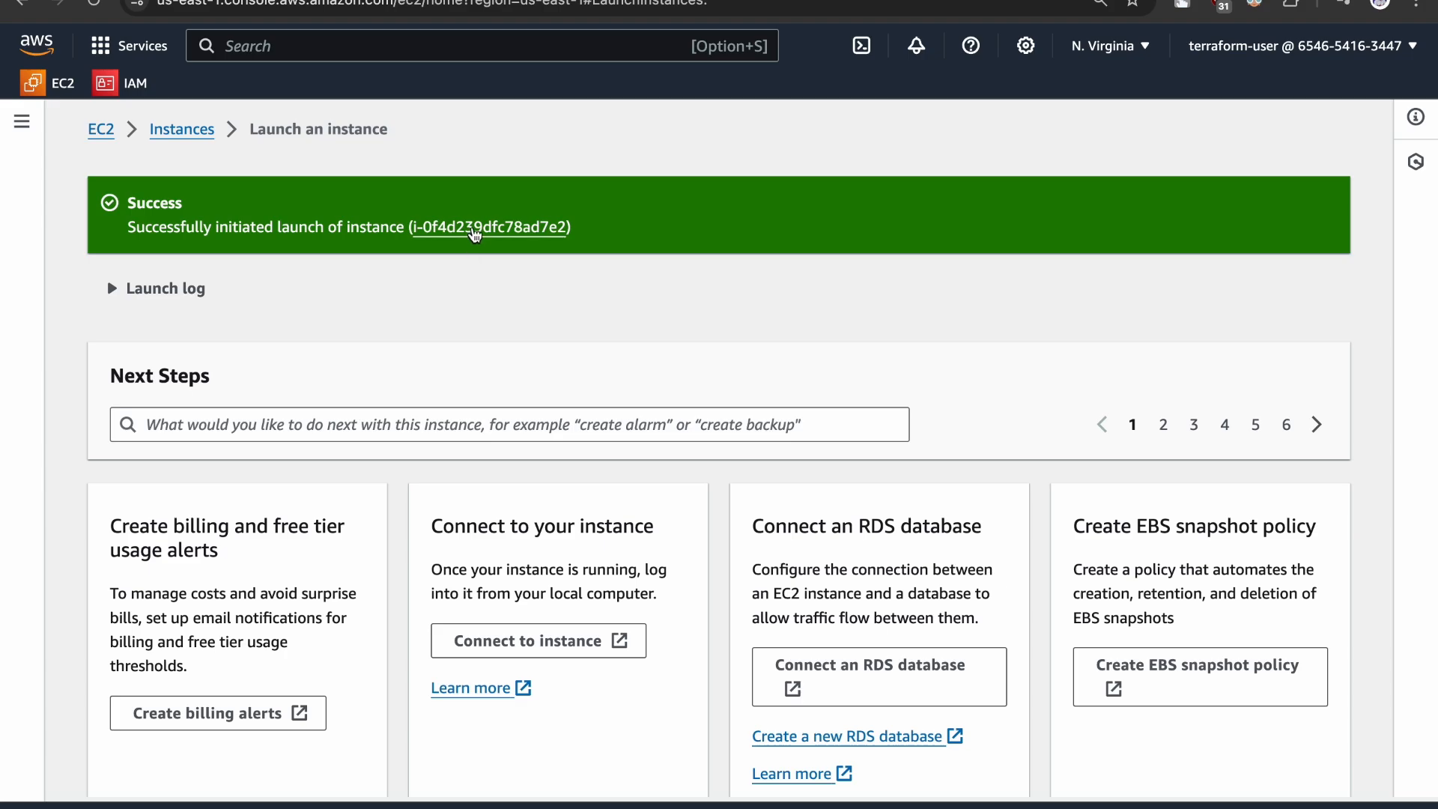
pyautogui.click(474, 229)
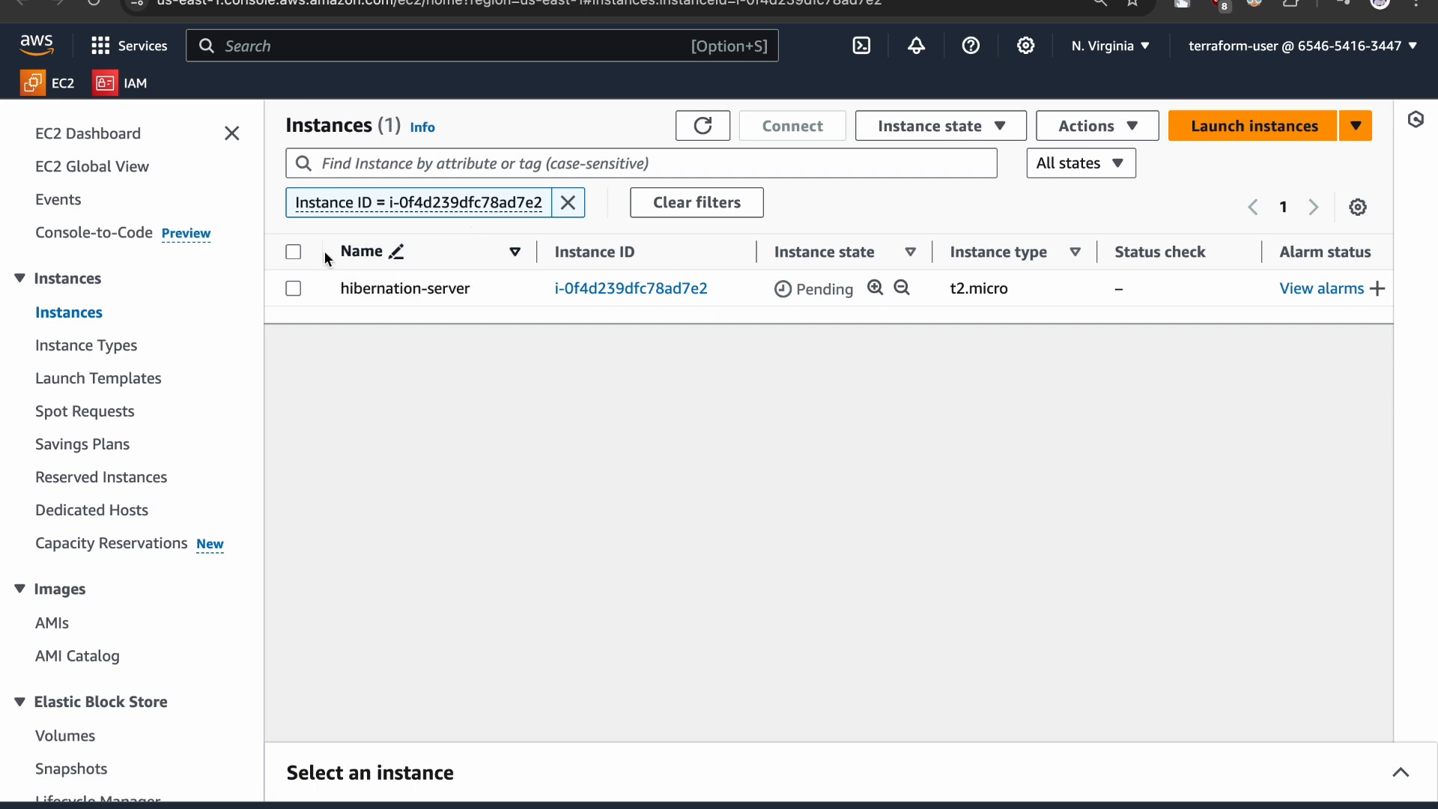
pyautogui.click(702, 129)
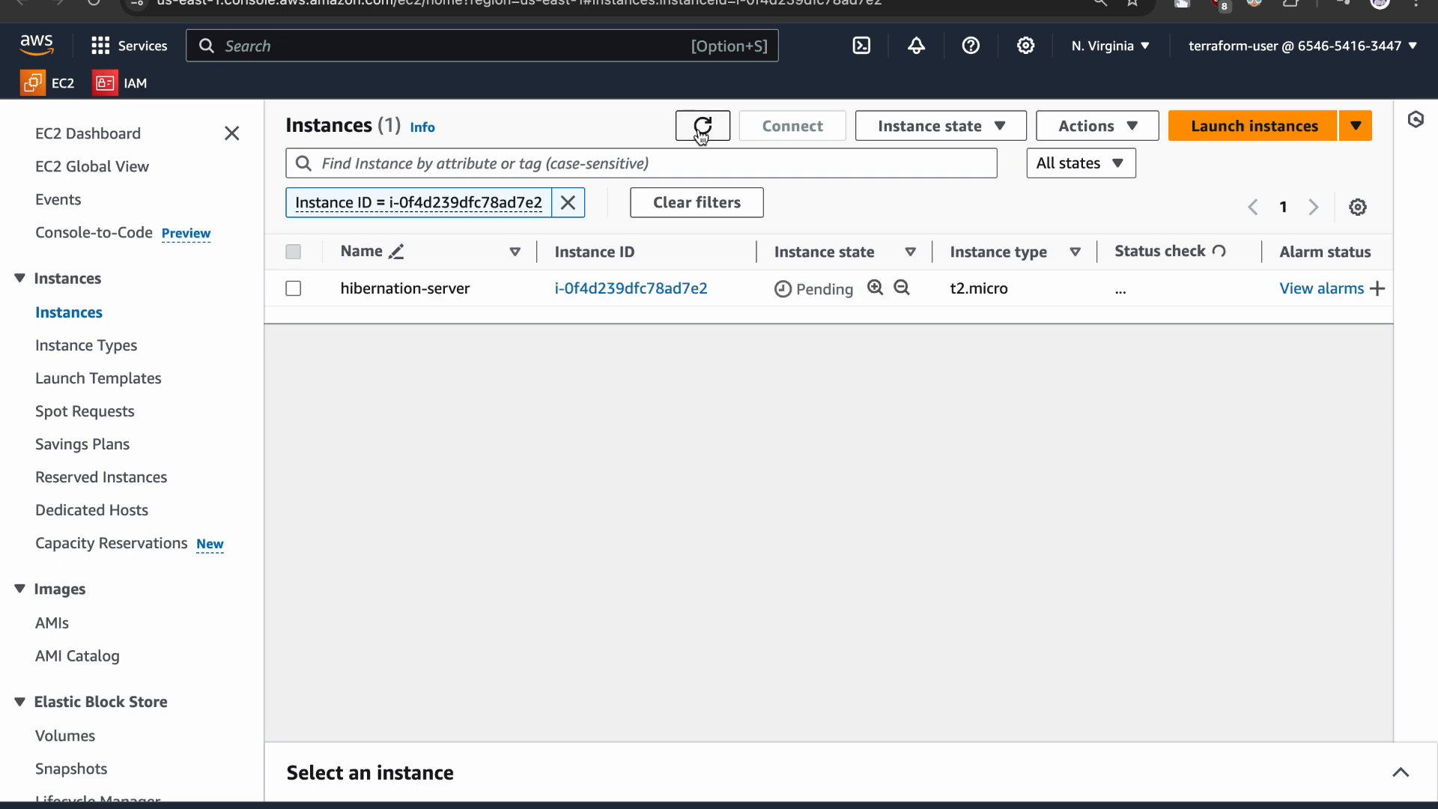
pyautogui.click(702, 129)
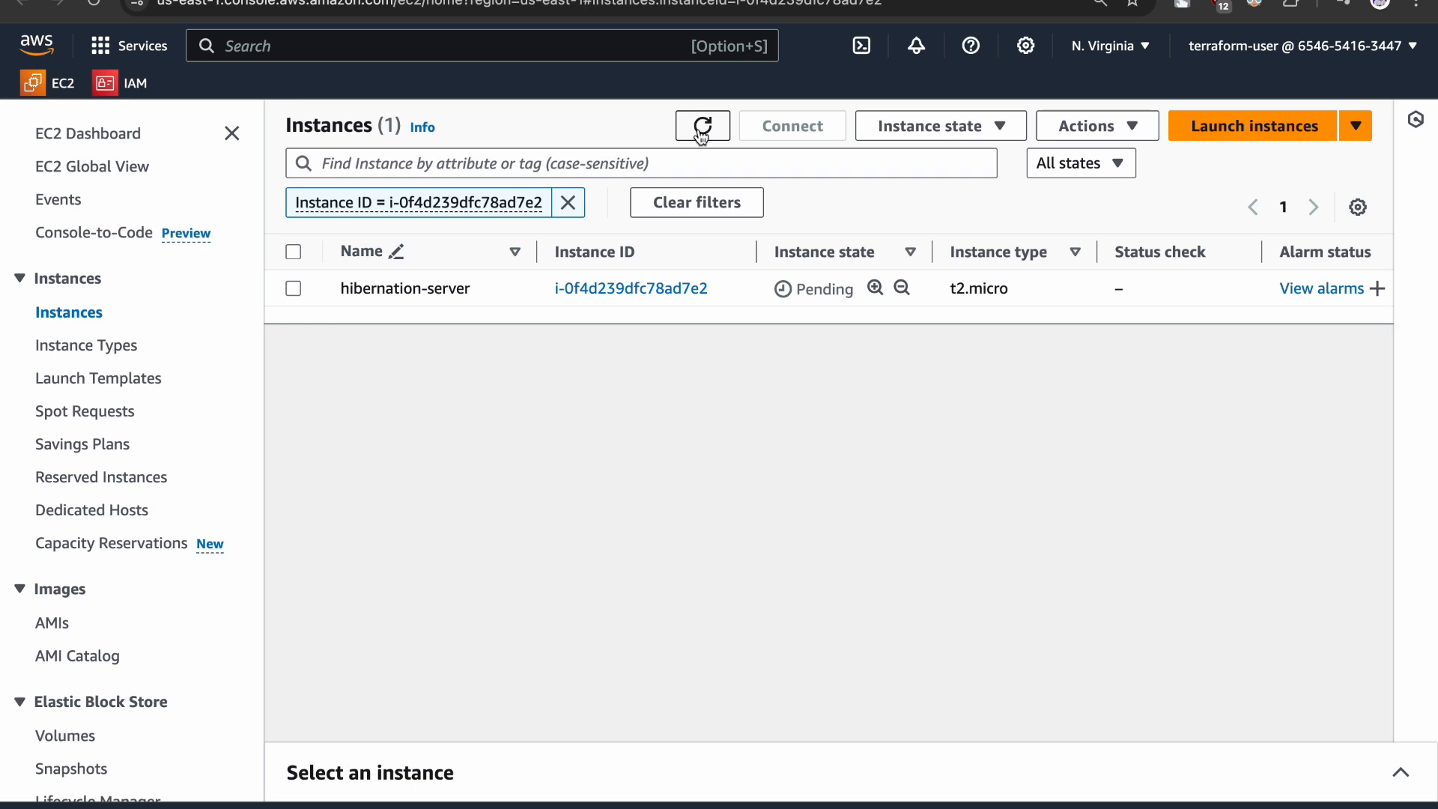
pyautogui.click(702, 126)
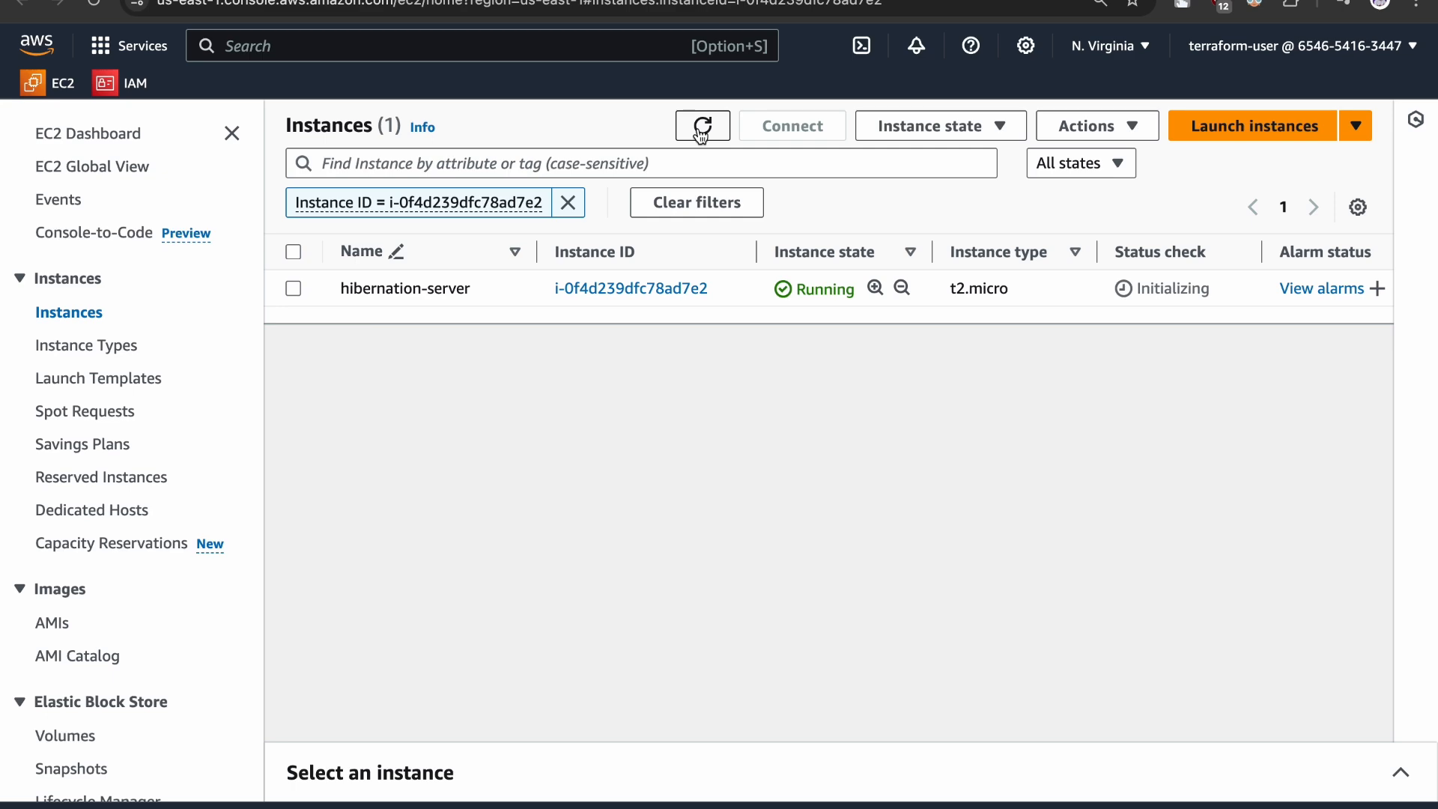
# Connect to the hibernation-server instance through EC2 Instance Connect
pyautogui.click(293, 283)
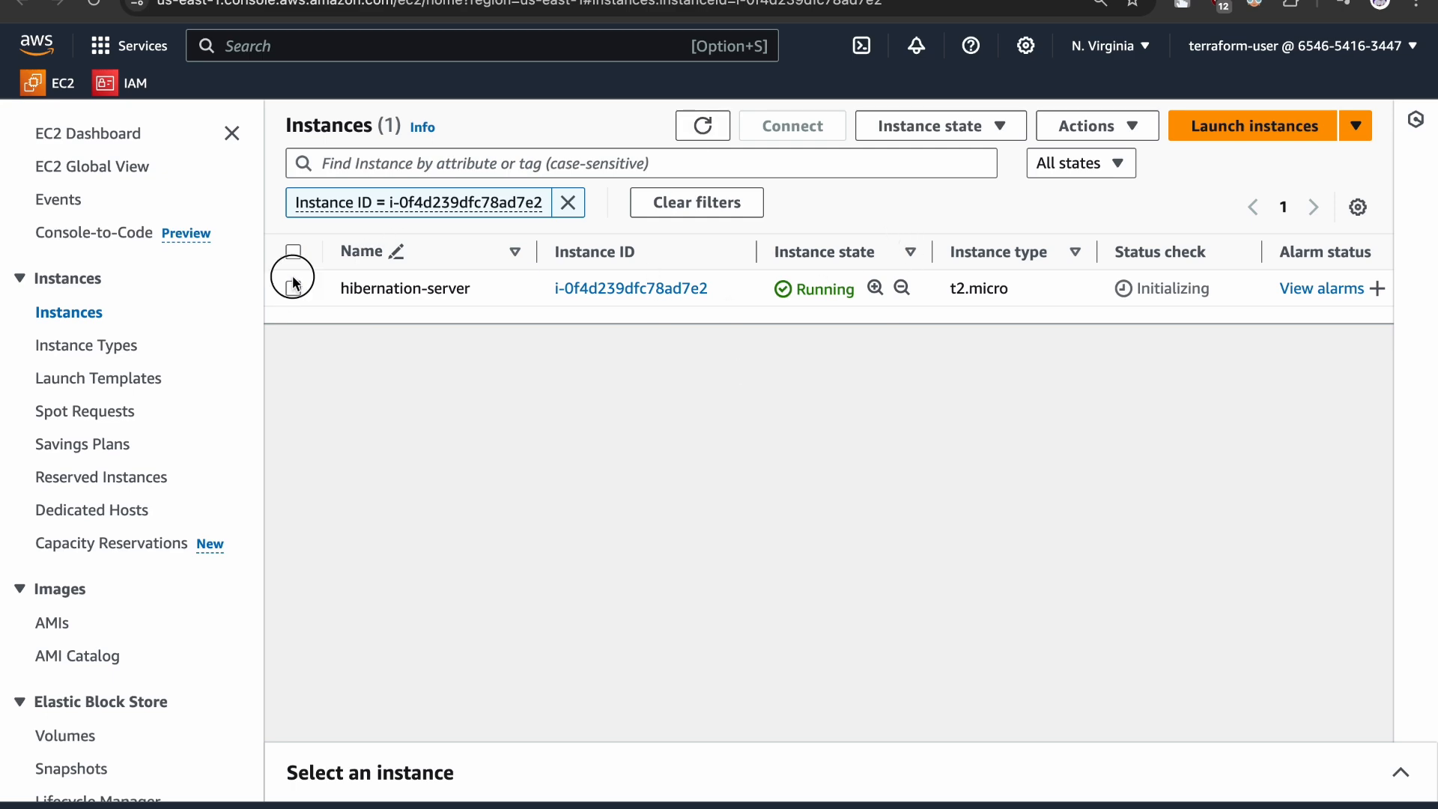
pyautogui.click(811, 141)
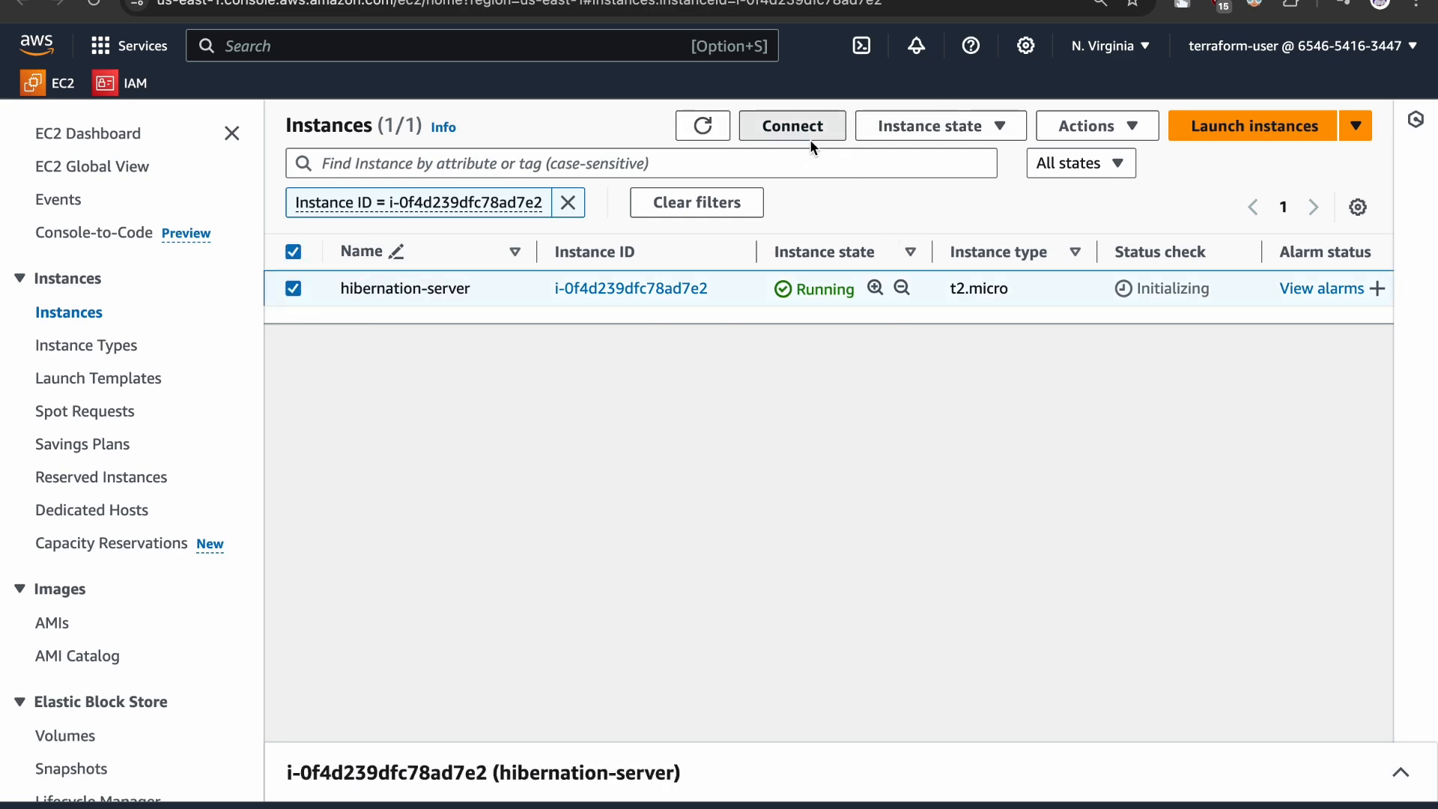
pyautogui.scroll(-5, 569, 609)
pyautogui.click(890, 760)
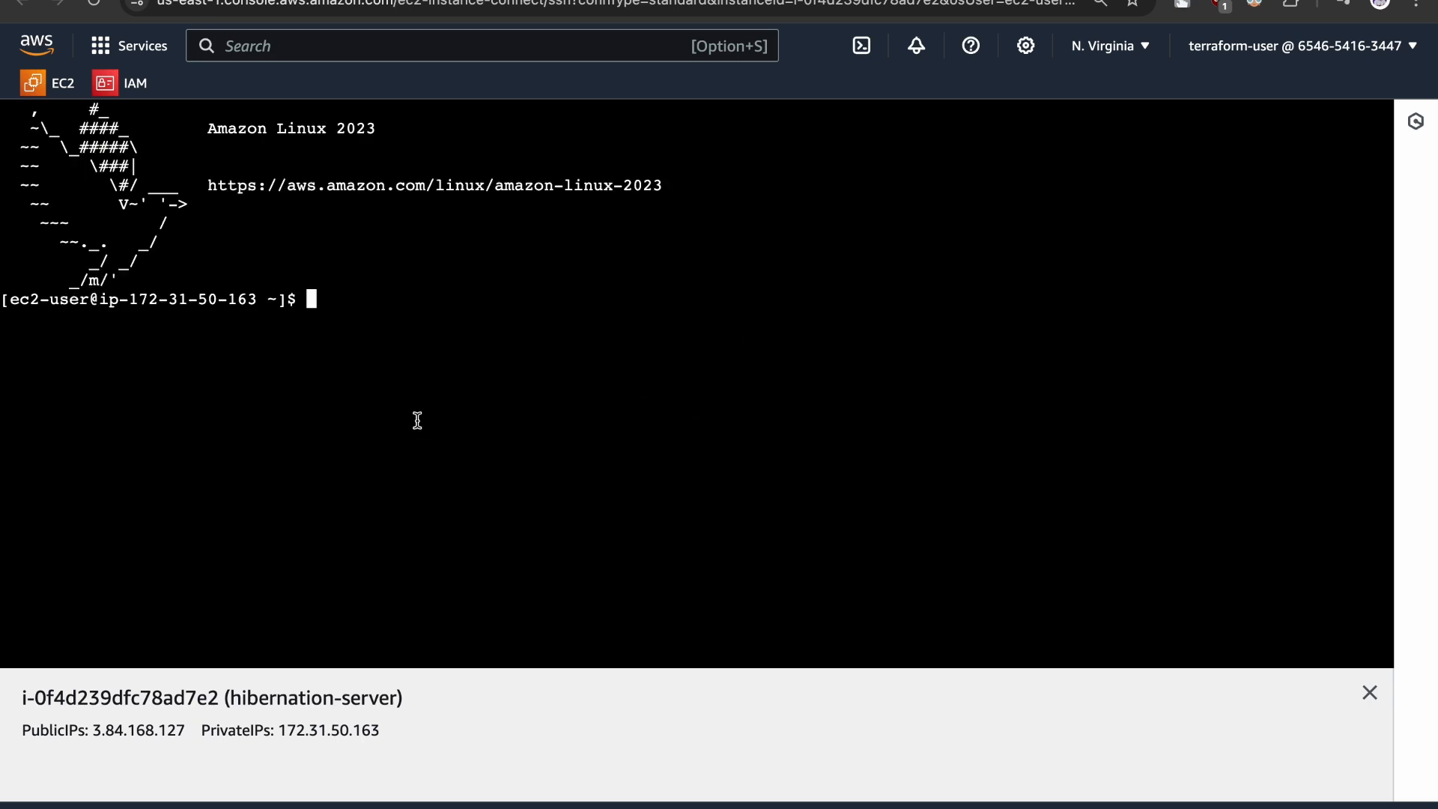
# Run uptime repeatedly in the instance's terminal to track how long the server has been up
pyautogui.write('uptime')
pyautogui.press('Return')
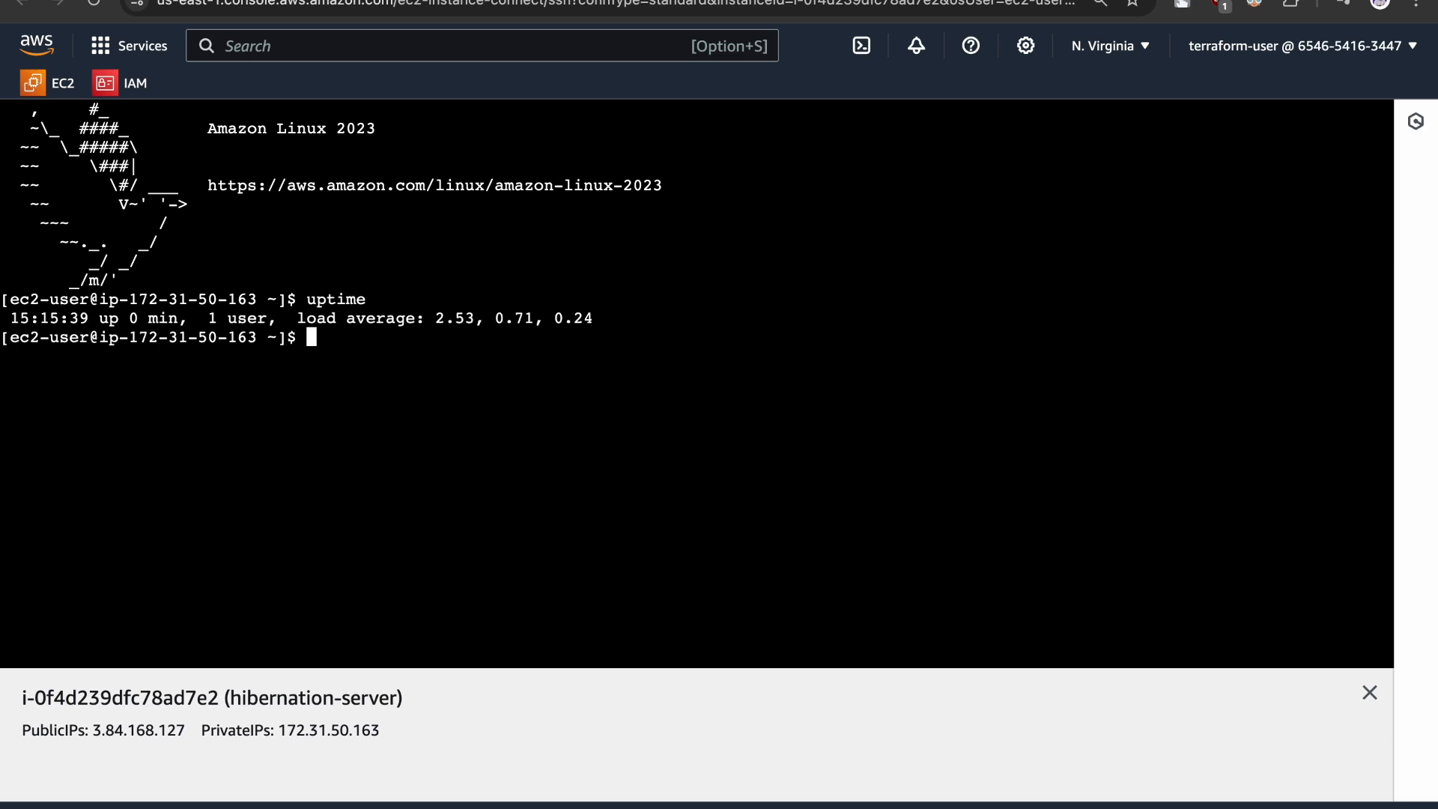
pyautogui.press('Up')
pyautogui.press('Return')
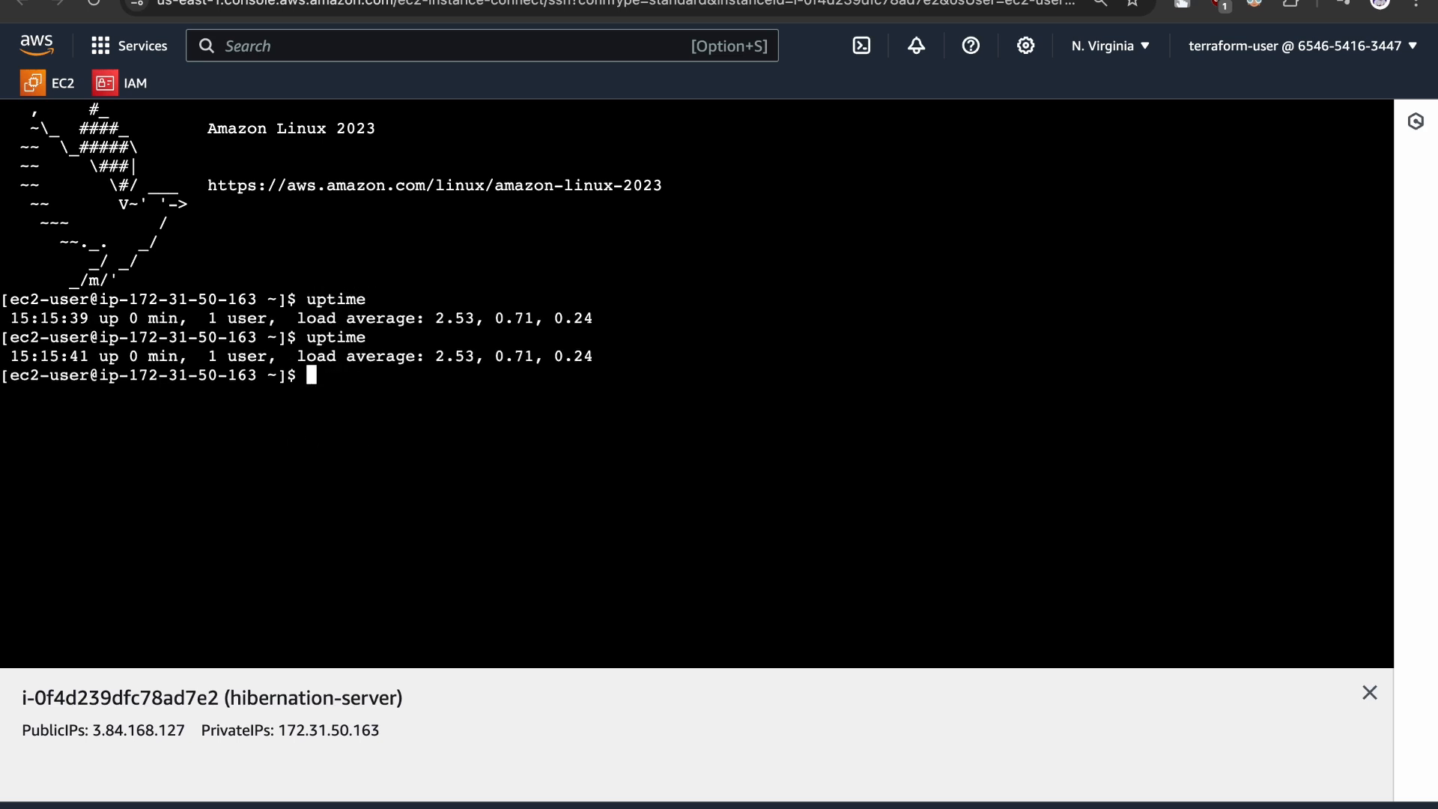
pyautogui.press('Up')
pyautogui.press('Return')
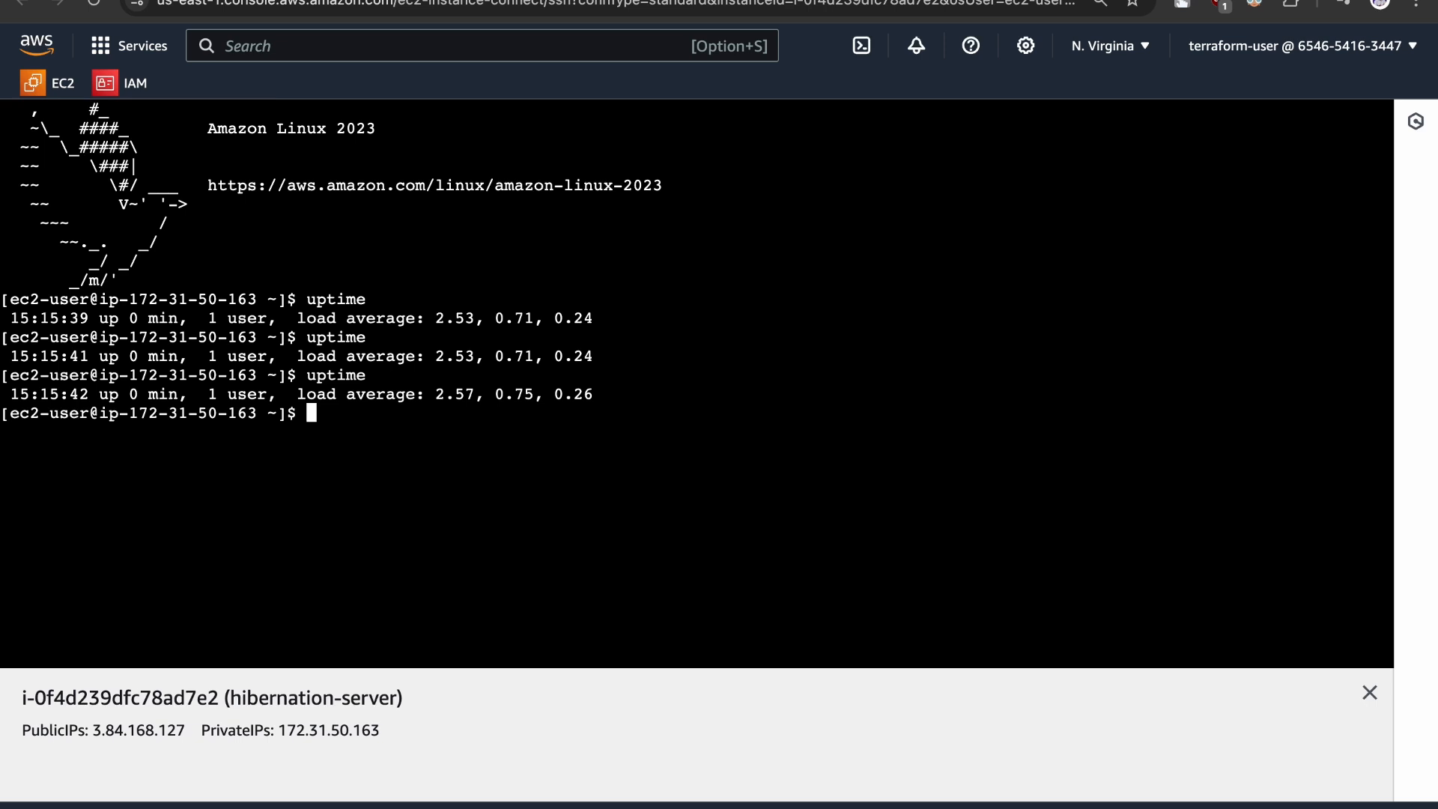
pyautogui.press('Up')
pyautogui.press('Return')
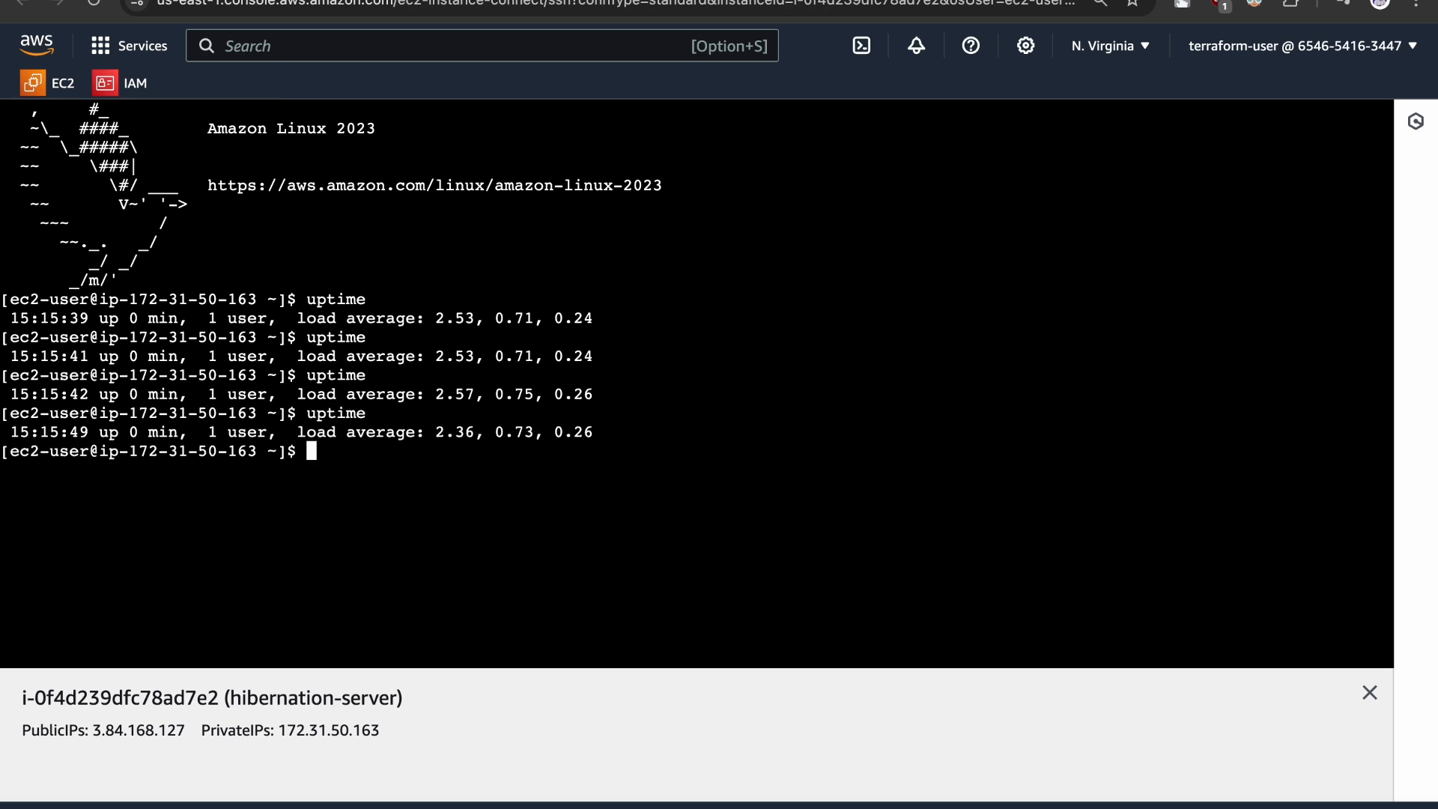
pyautogui.press('Up')
pyautogui.press('Return')
pyautogui.press('Up')
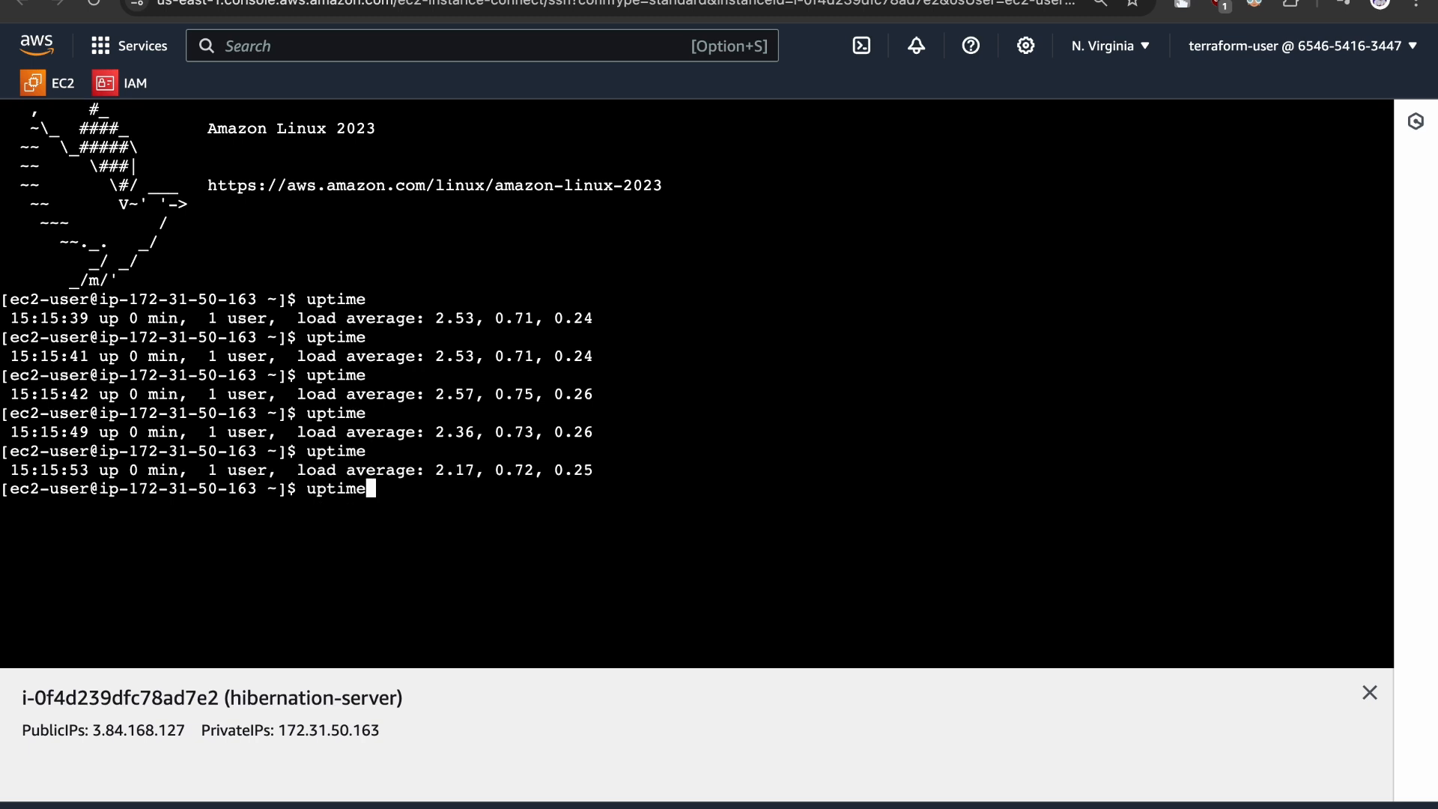
pyautogui.press('Return')
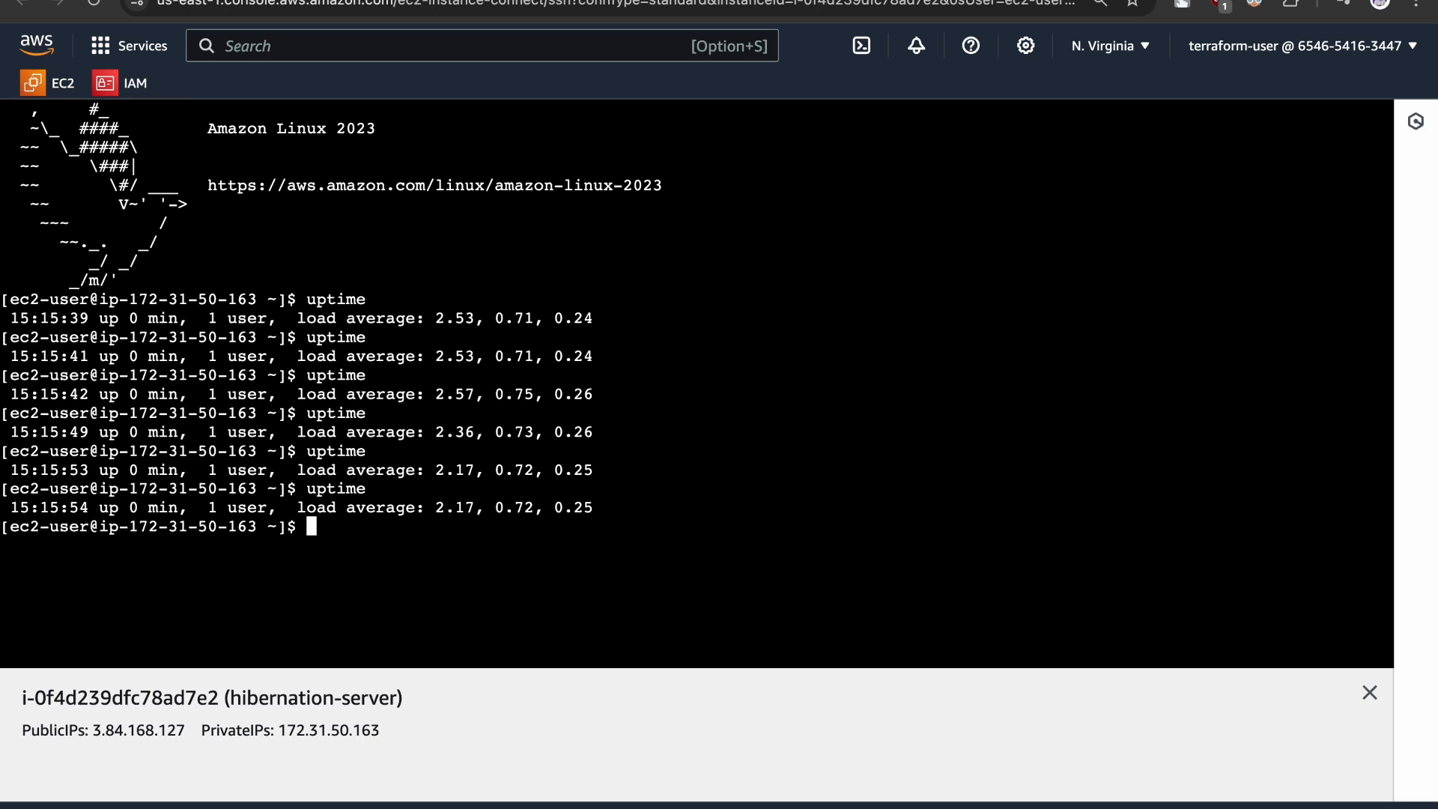
pyautogui.press('Up')
pyautogui.press('Return')
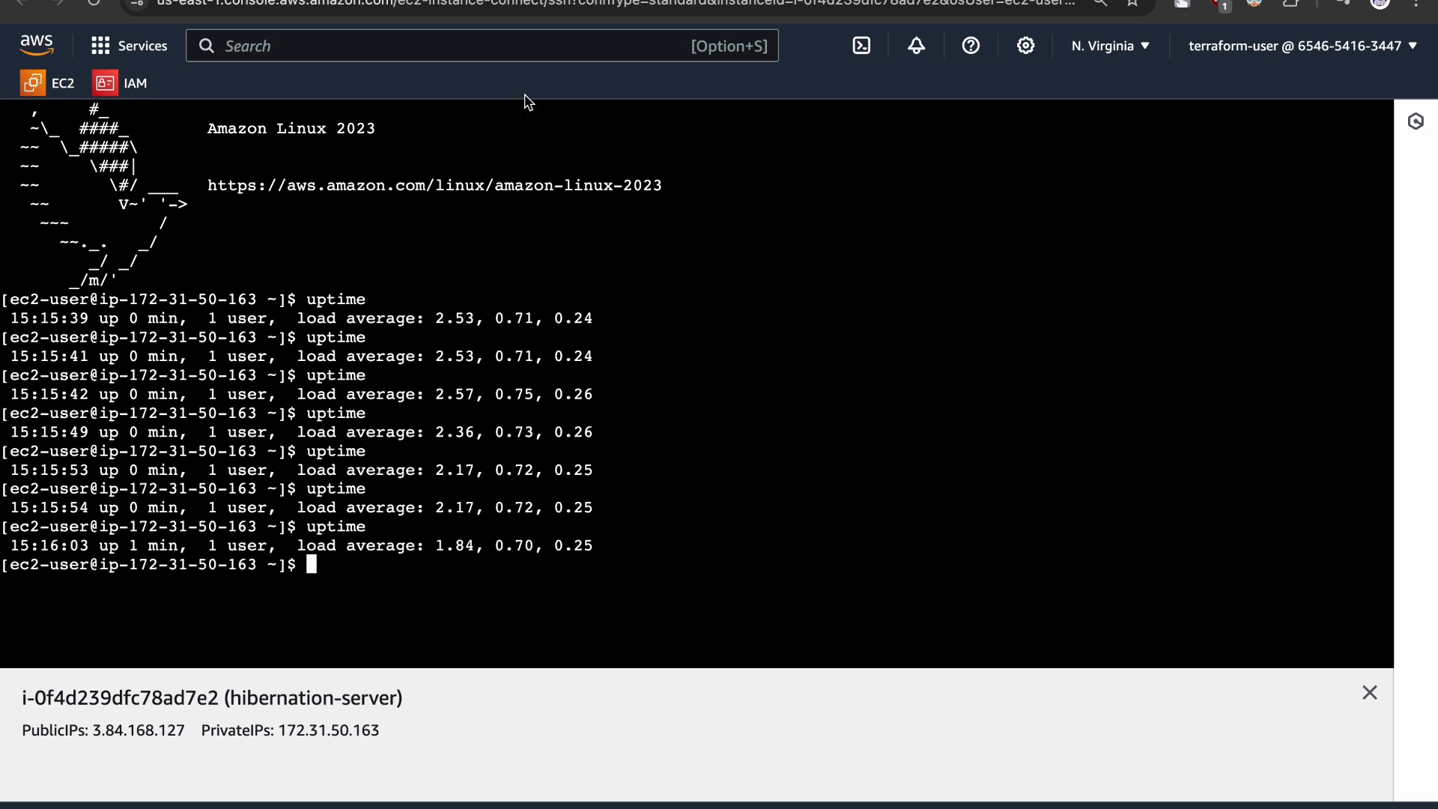
# Return to the instances list, try to hibernate hibernation-server, and read and dismiss the resulting notification
pyautogui.click(359, 2)
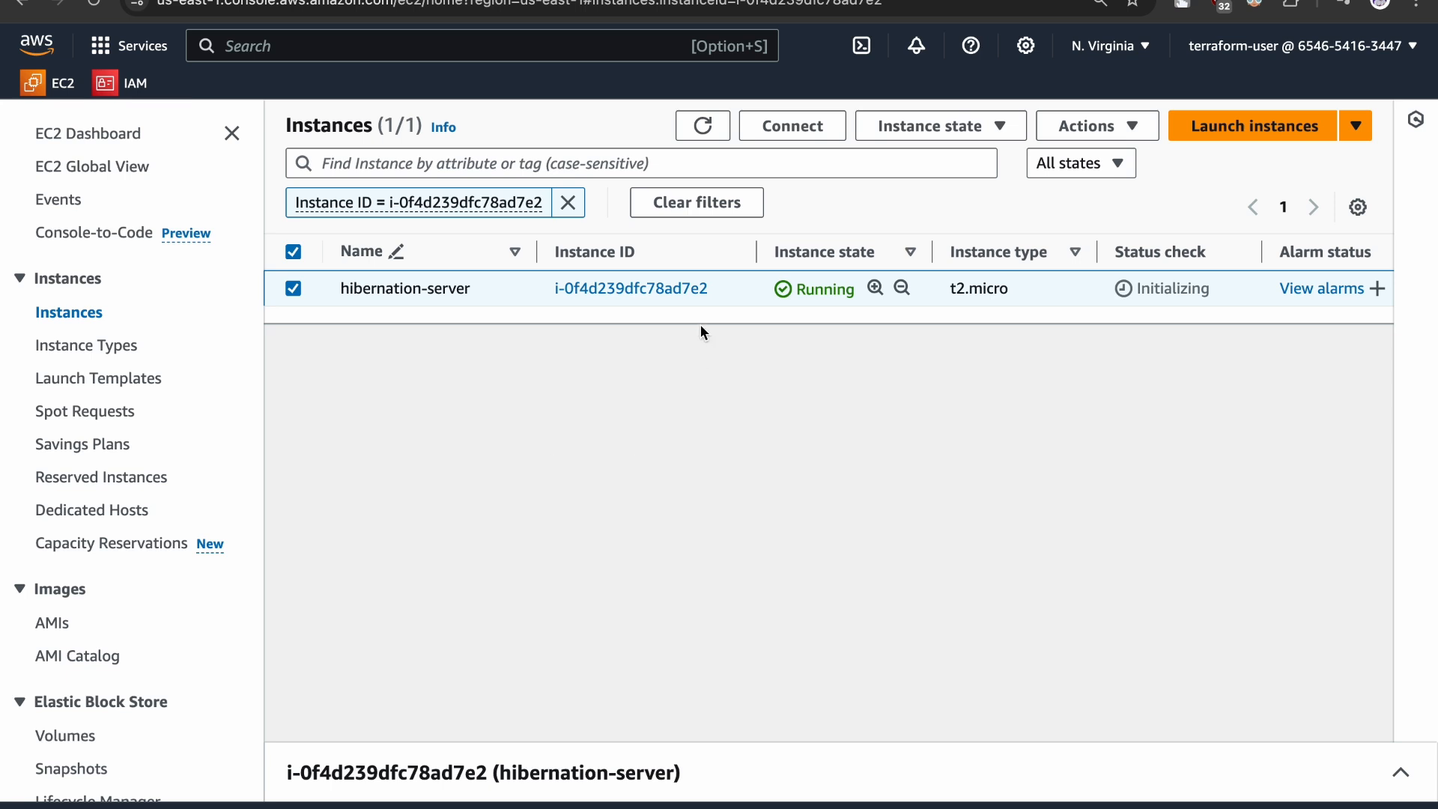
pyautogui.click(1066, 134)
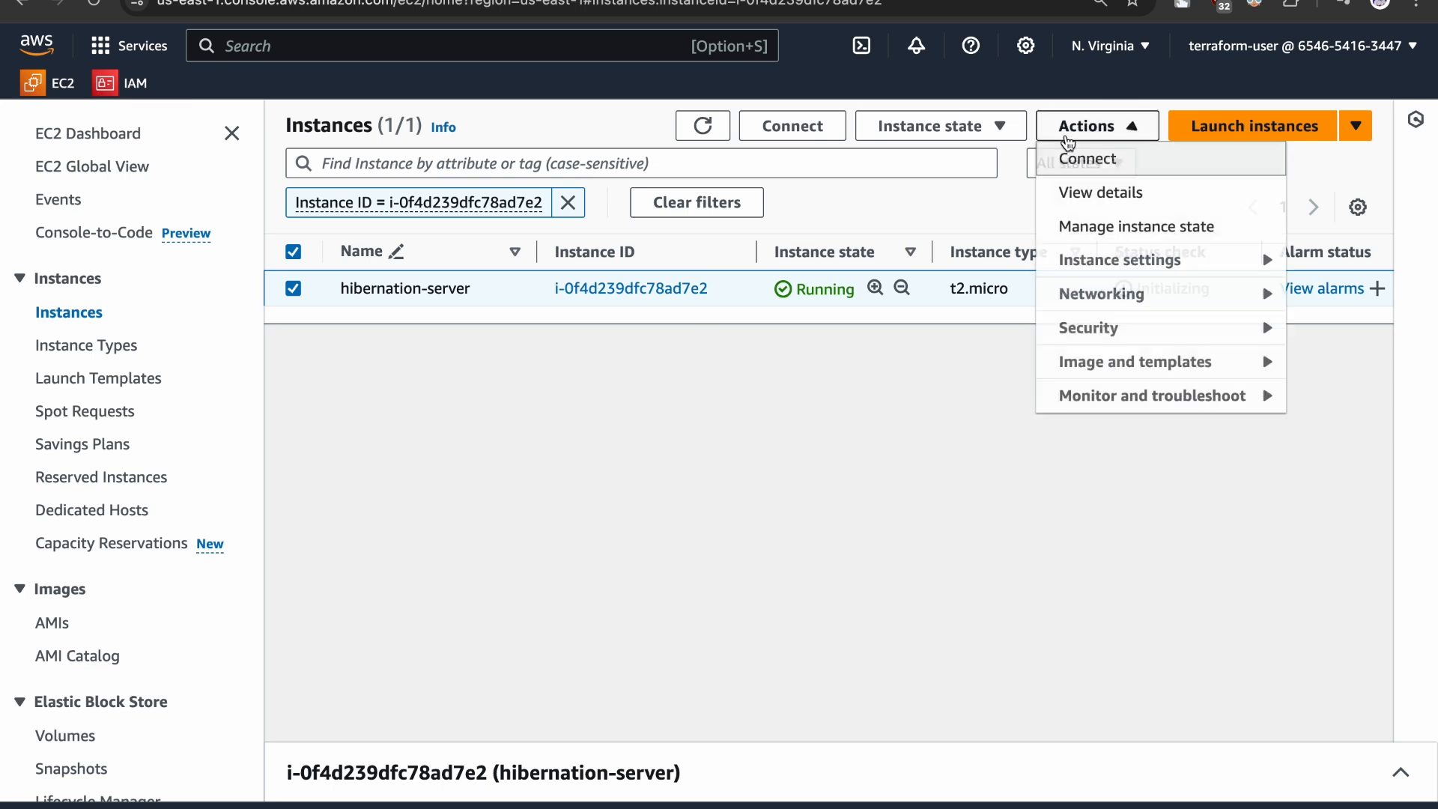
pyautogui.click(820, 222)
pyautogui.click(955, 126)
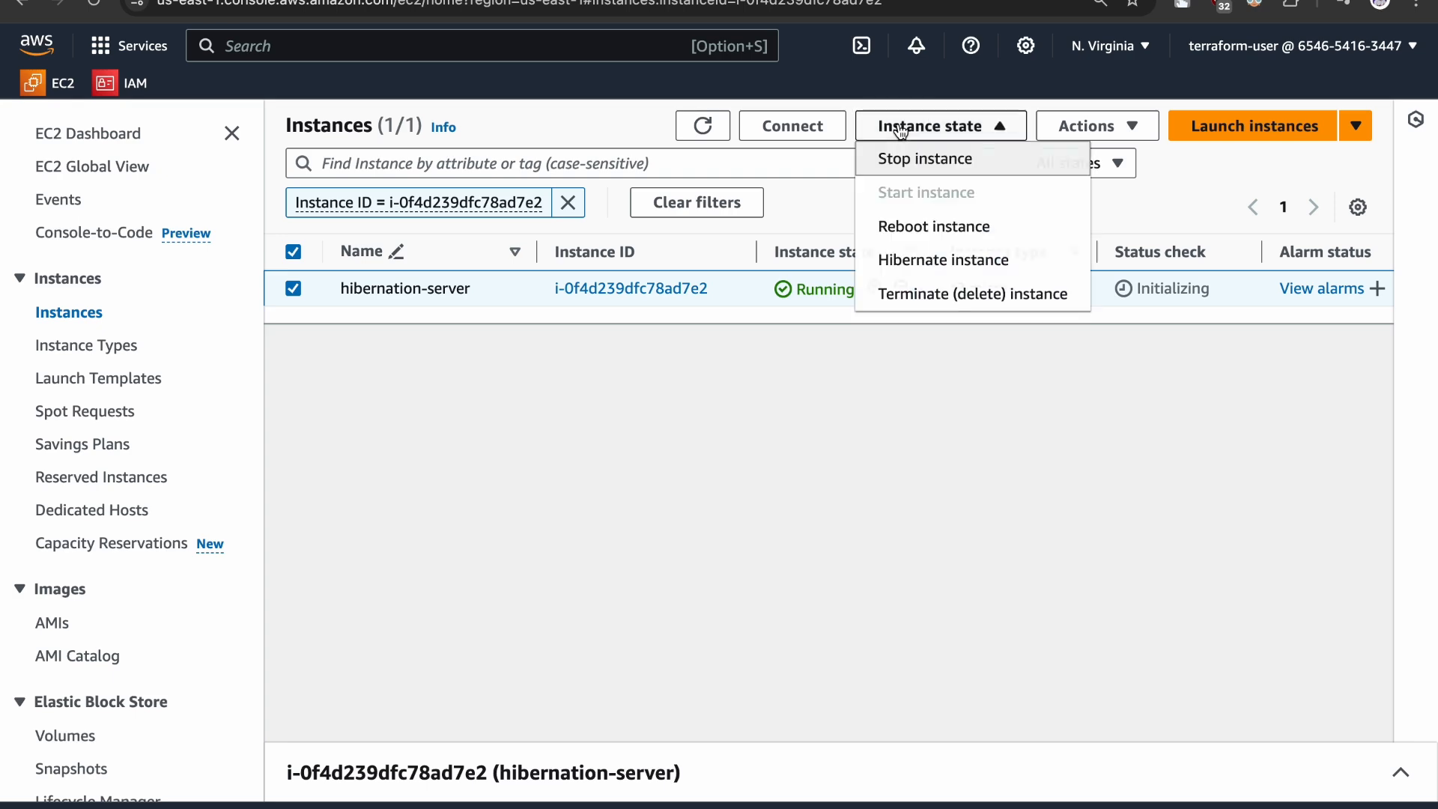
pyautogui.click(942, 279)
pyautogui.click(1079, 583)
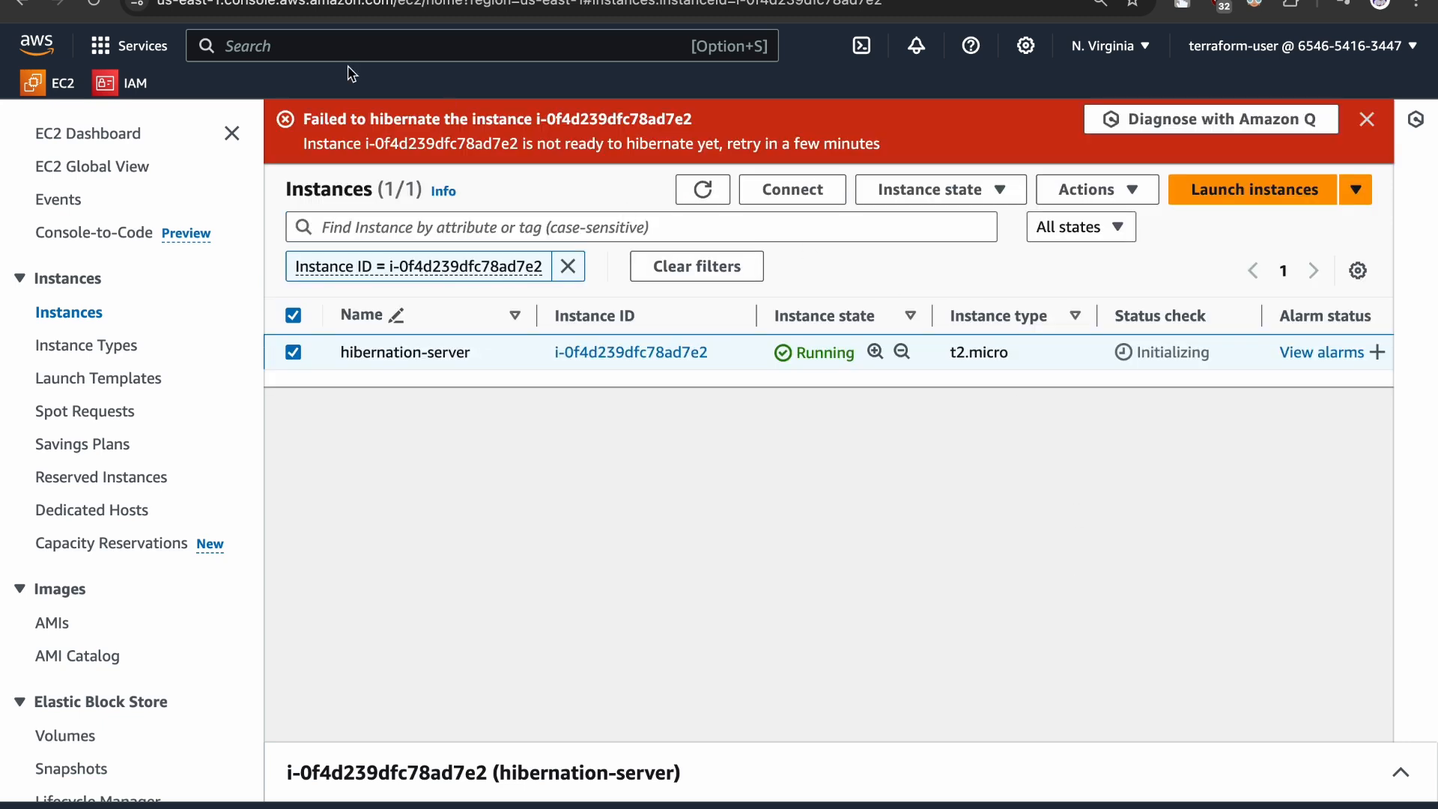
pyautogui.moveTo(528, 146); pyautogui.dragTo(837, 144)
pyautogui.click(1367, 121)
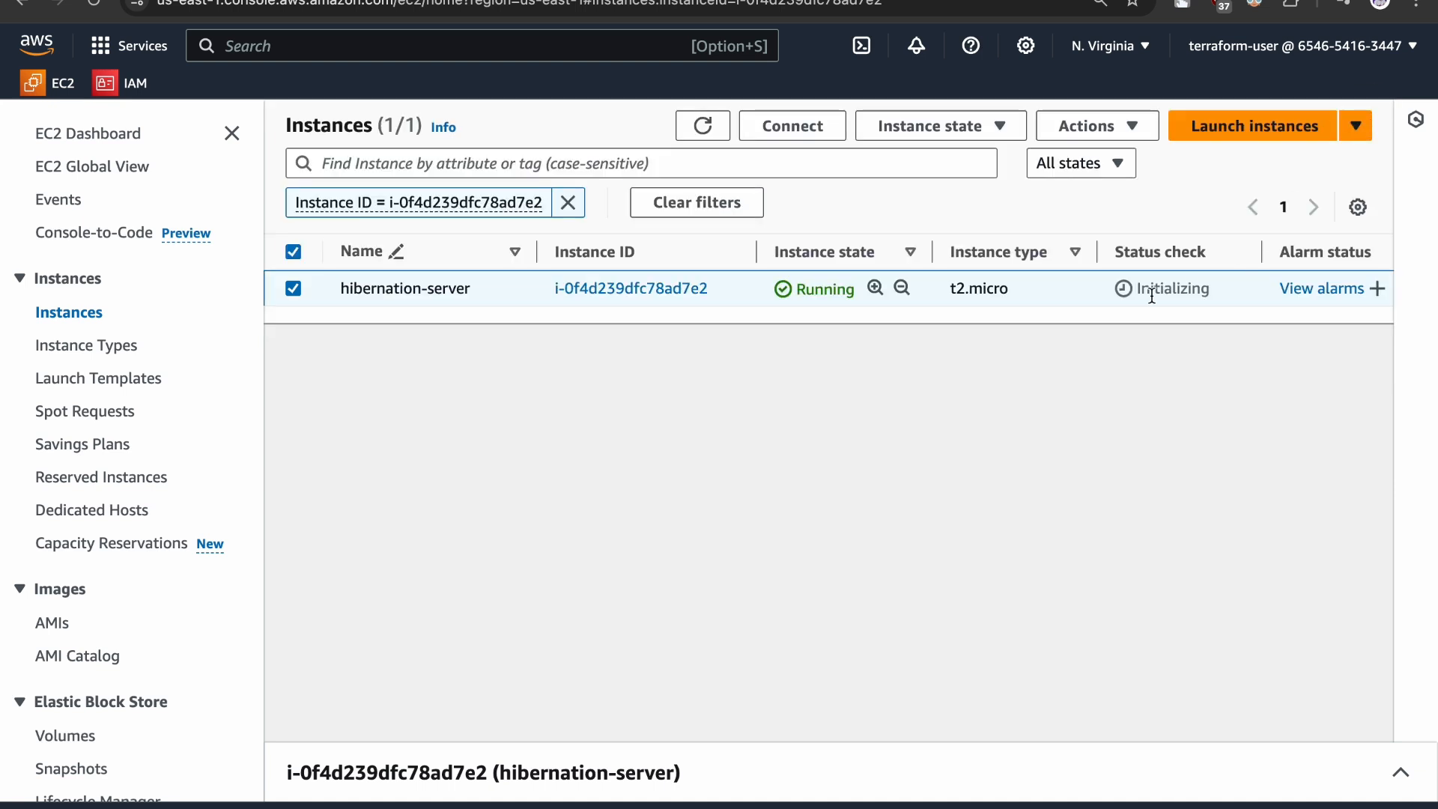
# Refresh the instances list to recheck hibernation-server's status check
pyautogui.doubleClick(1160, 288)
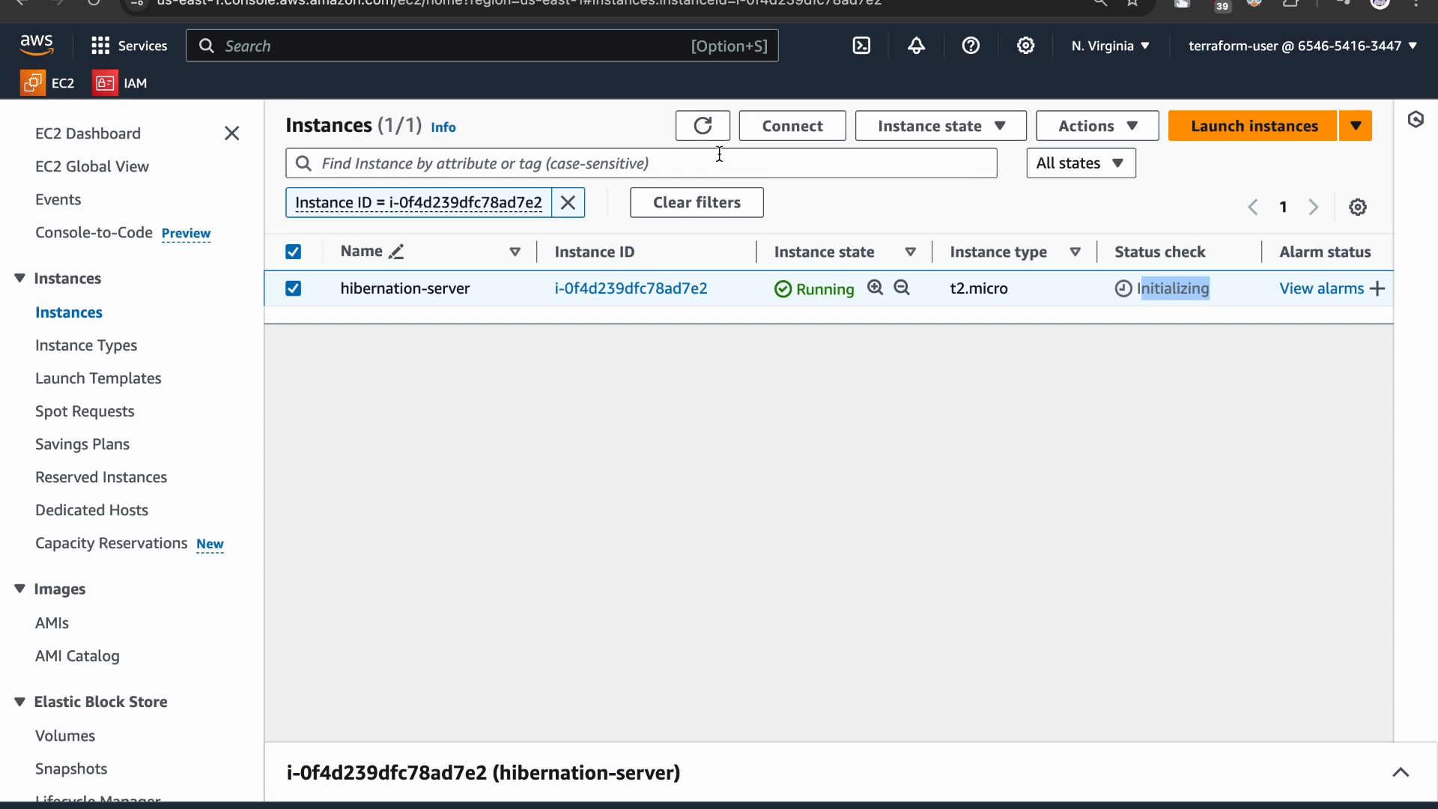
pyautogui.click(703, 126)
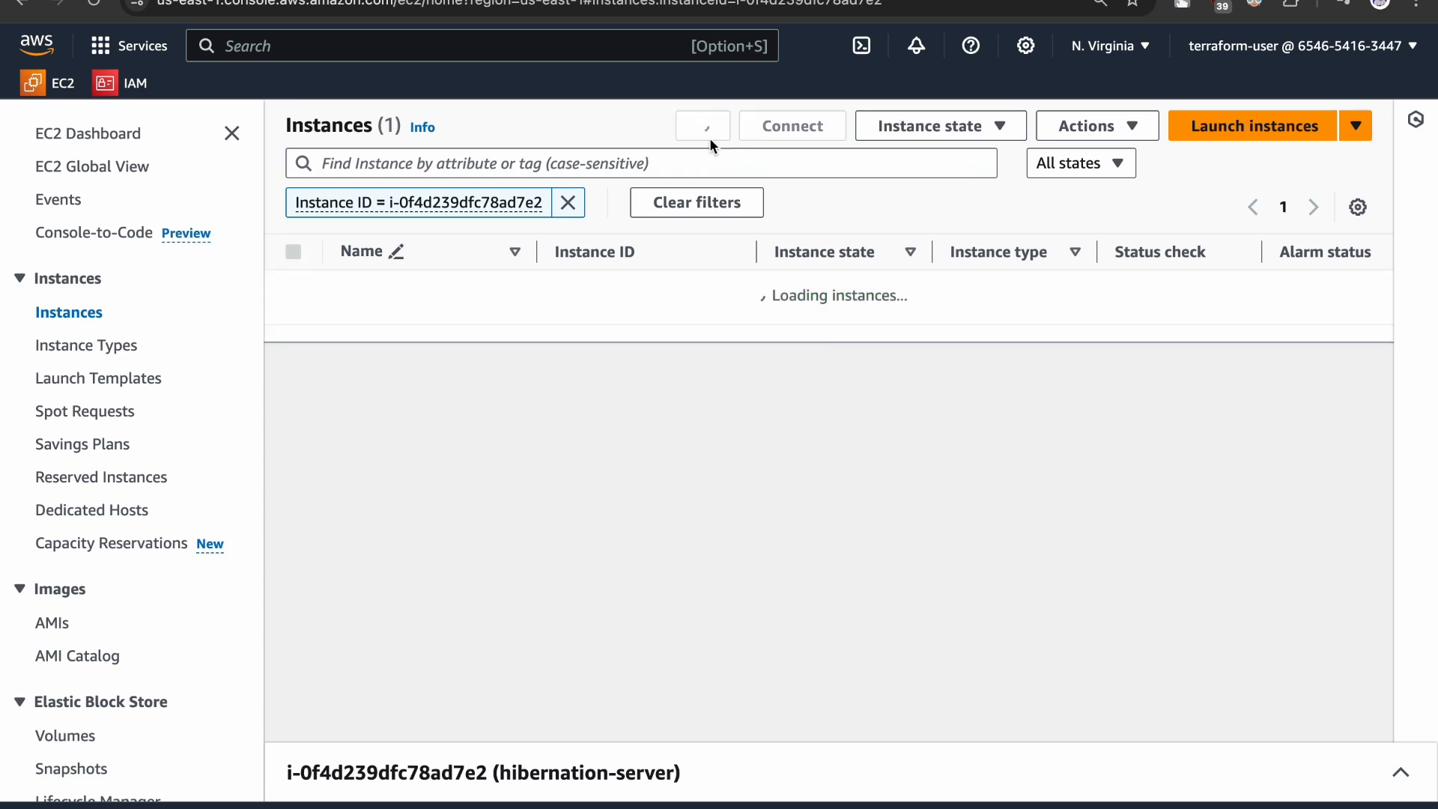
pyautogui.click(709, 140)
# Hibernate the hibernation-server instance and confirm the request
pyautogui.click(931, 129)
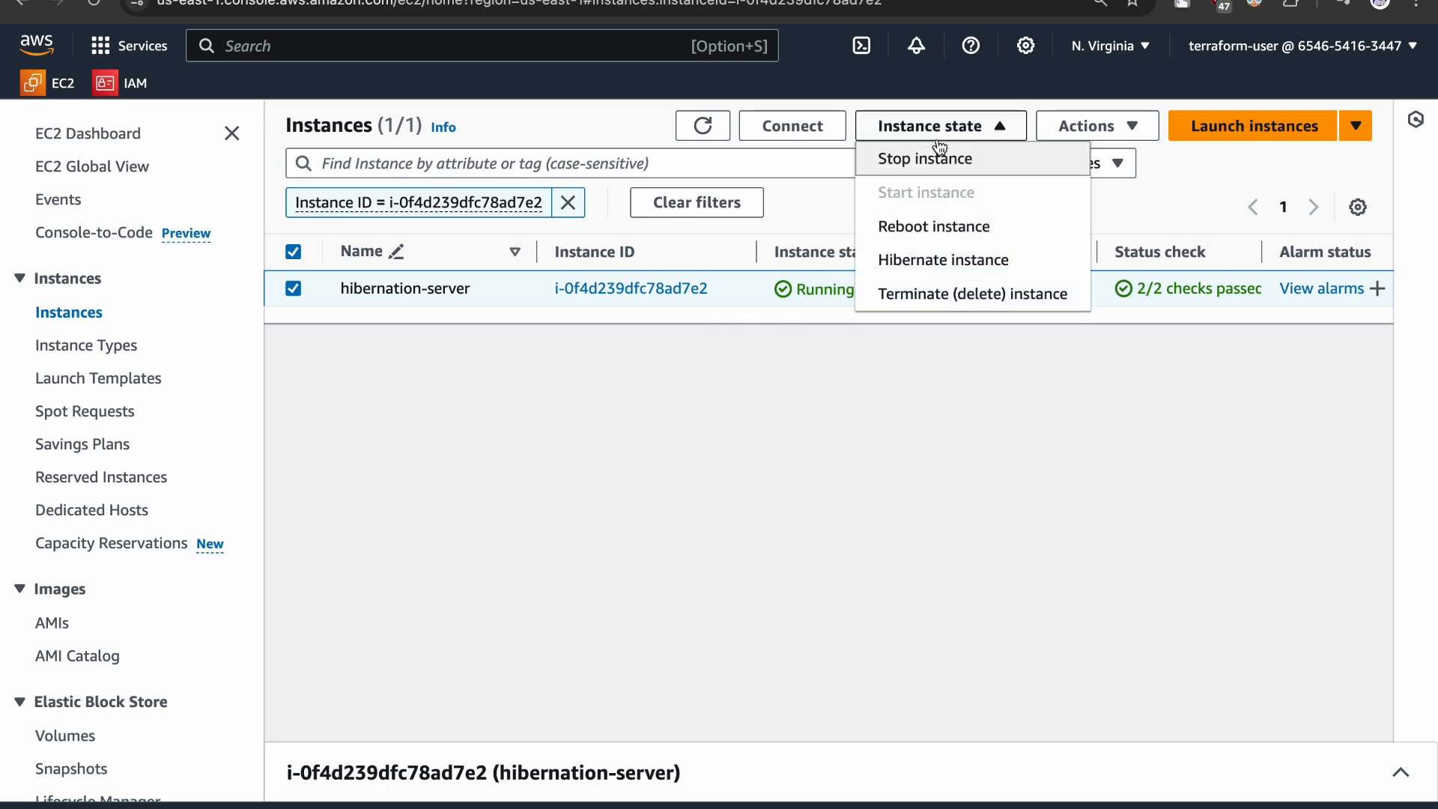
pyautogui.click(919, 262)
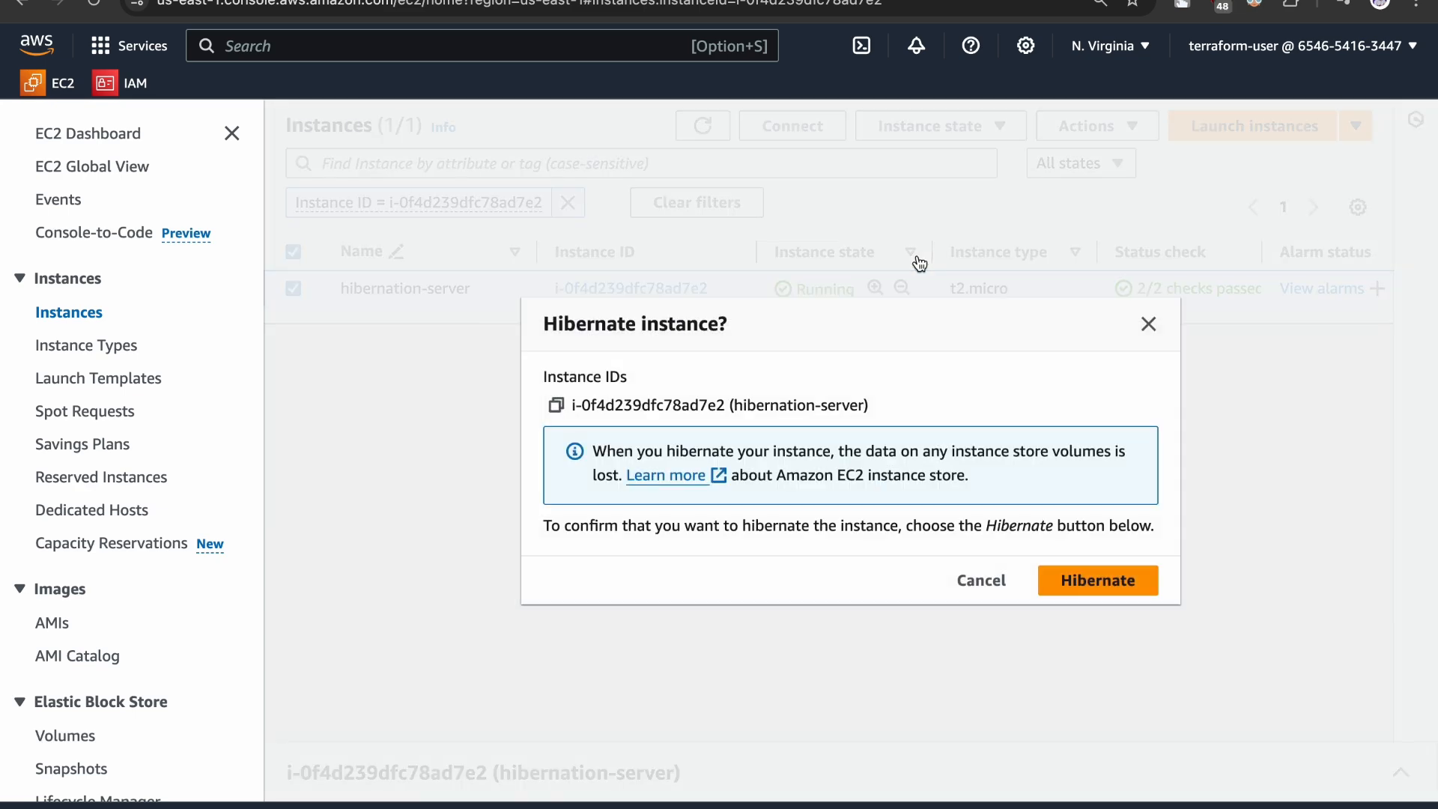
pyautogui.click(1105, 582)
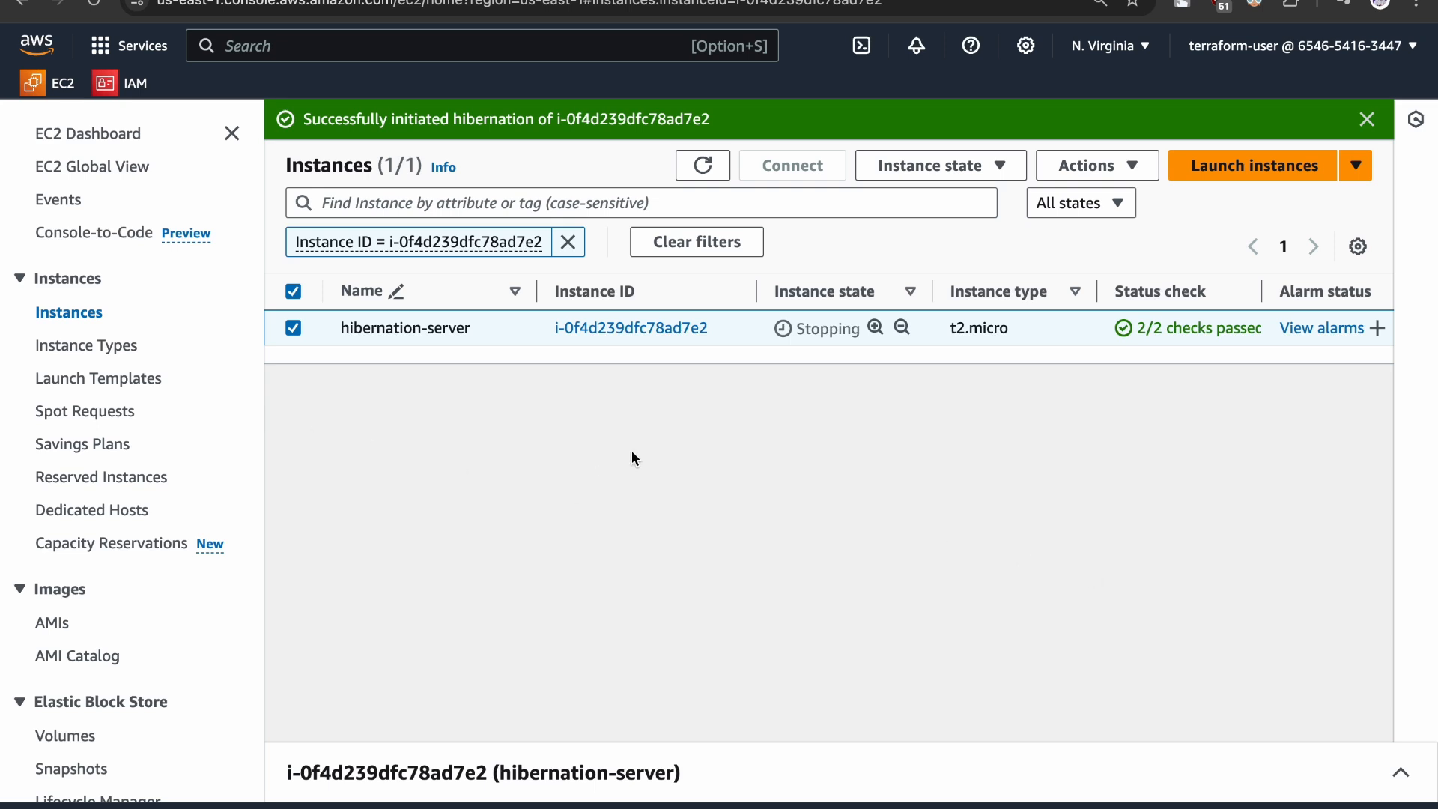
# Refresh the instances list until hibernation-server has stopped, and dismiss the hibernation notification
pyautogui.click(703, 165)
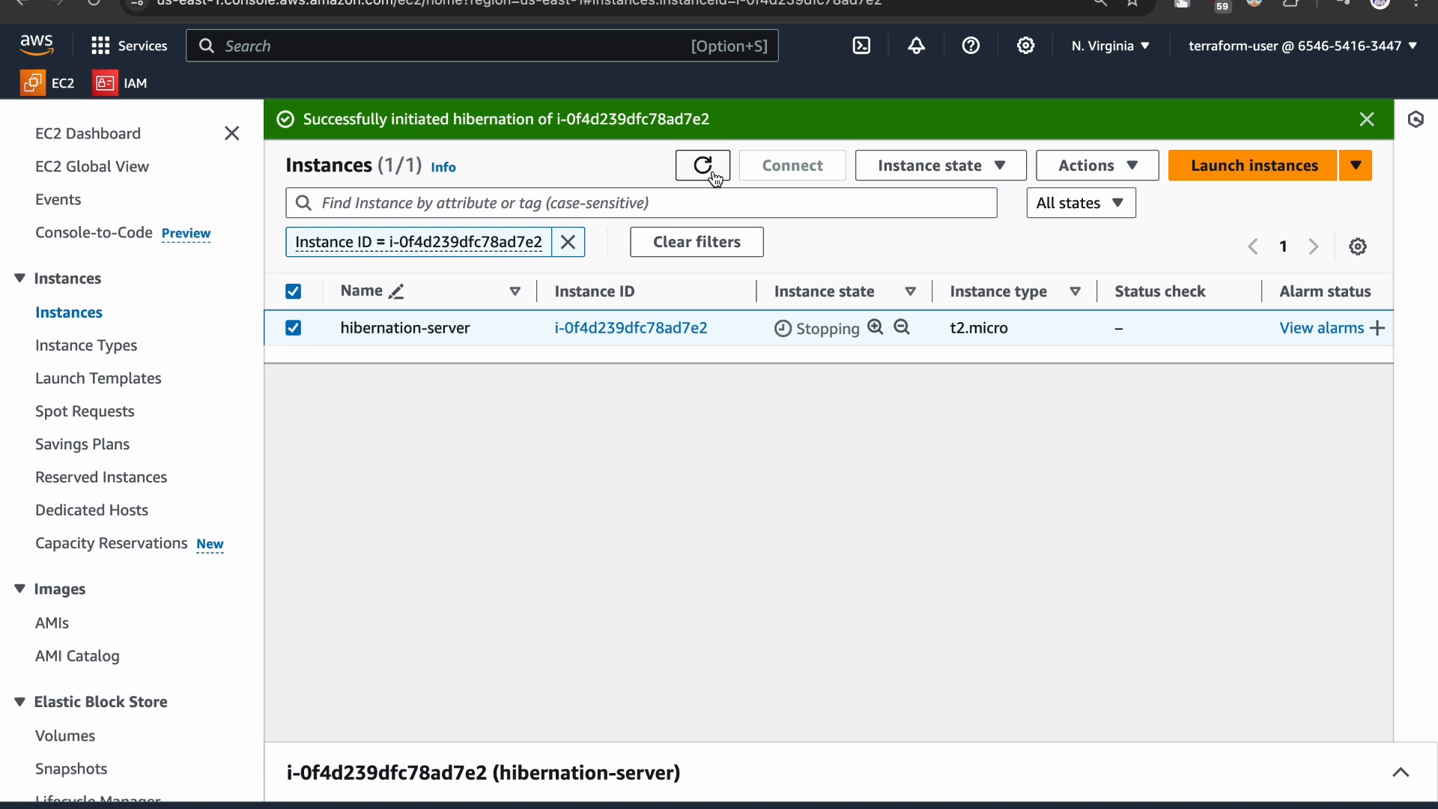
pyautogui.click(712, 172)
pyautogui.click(712, 172)
pyautogui.click(712, 175)
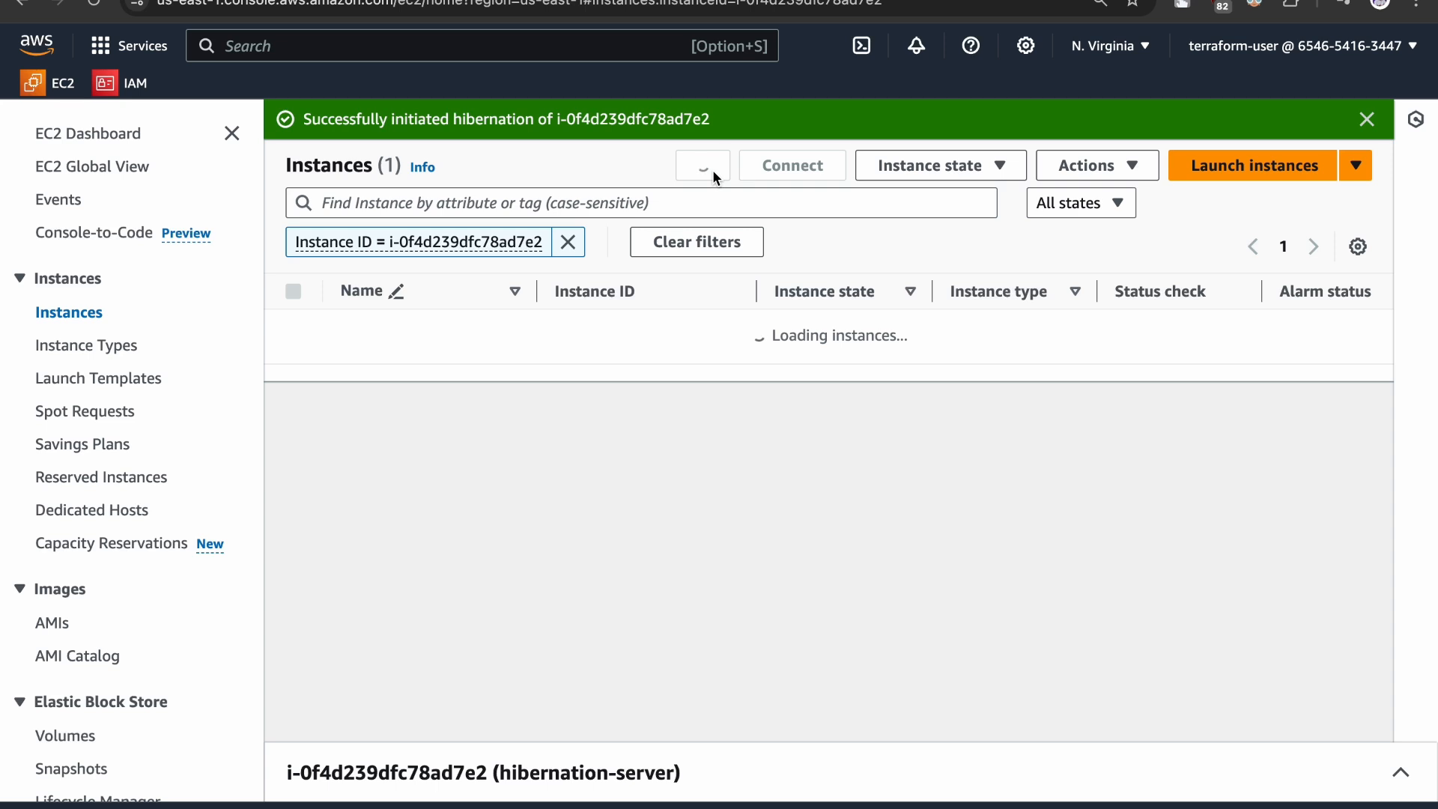
pyautogui.click(713, 172)
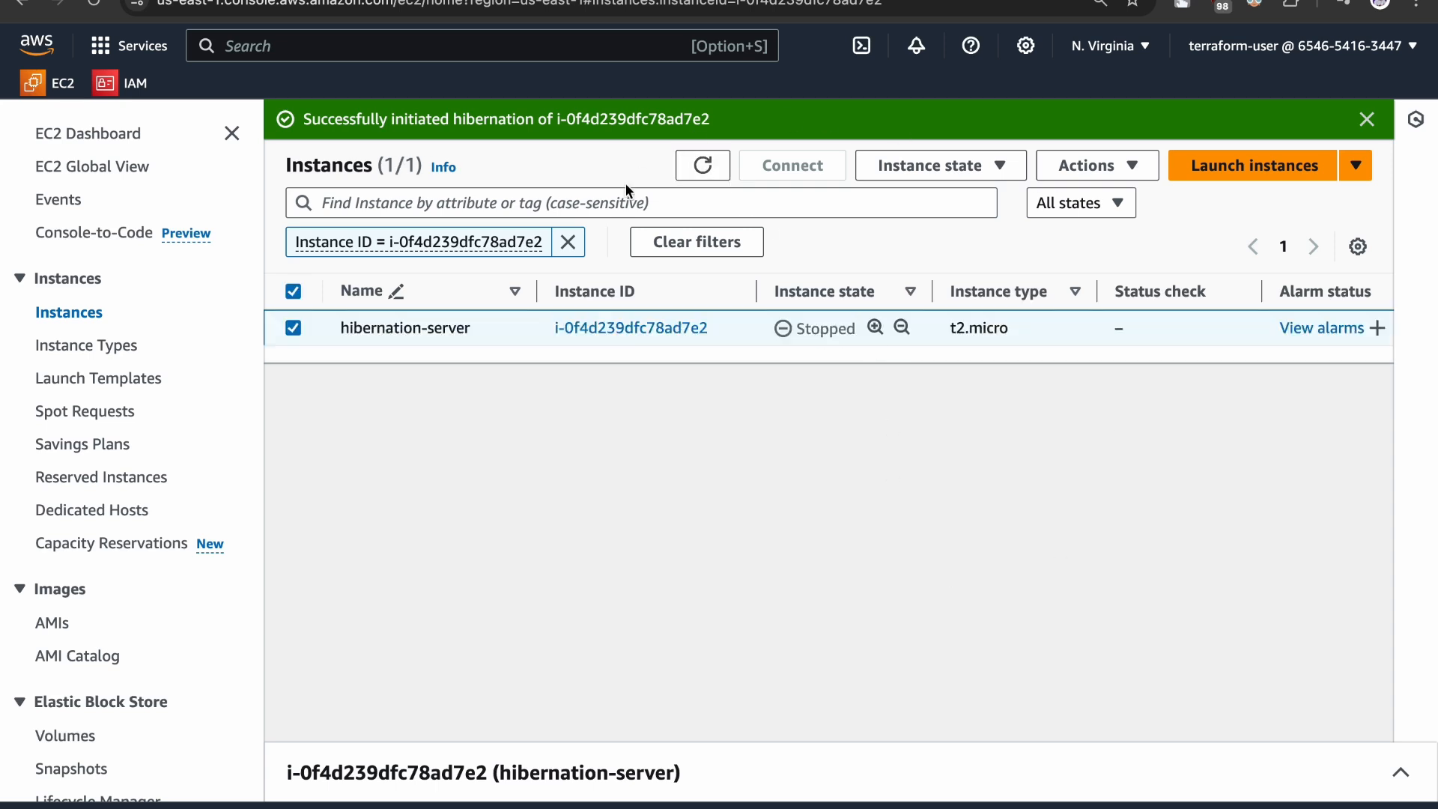
pyautogui.click(1367, 119)
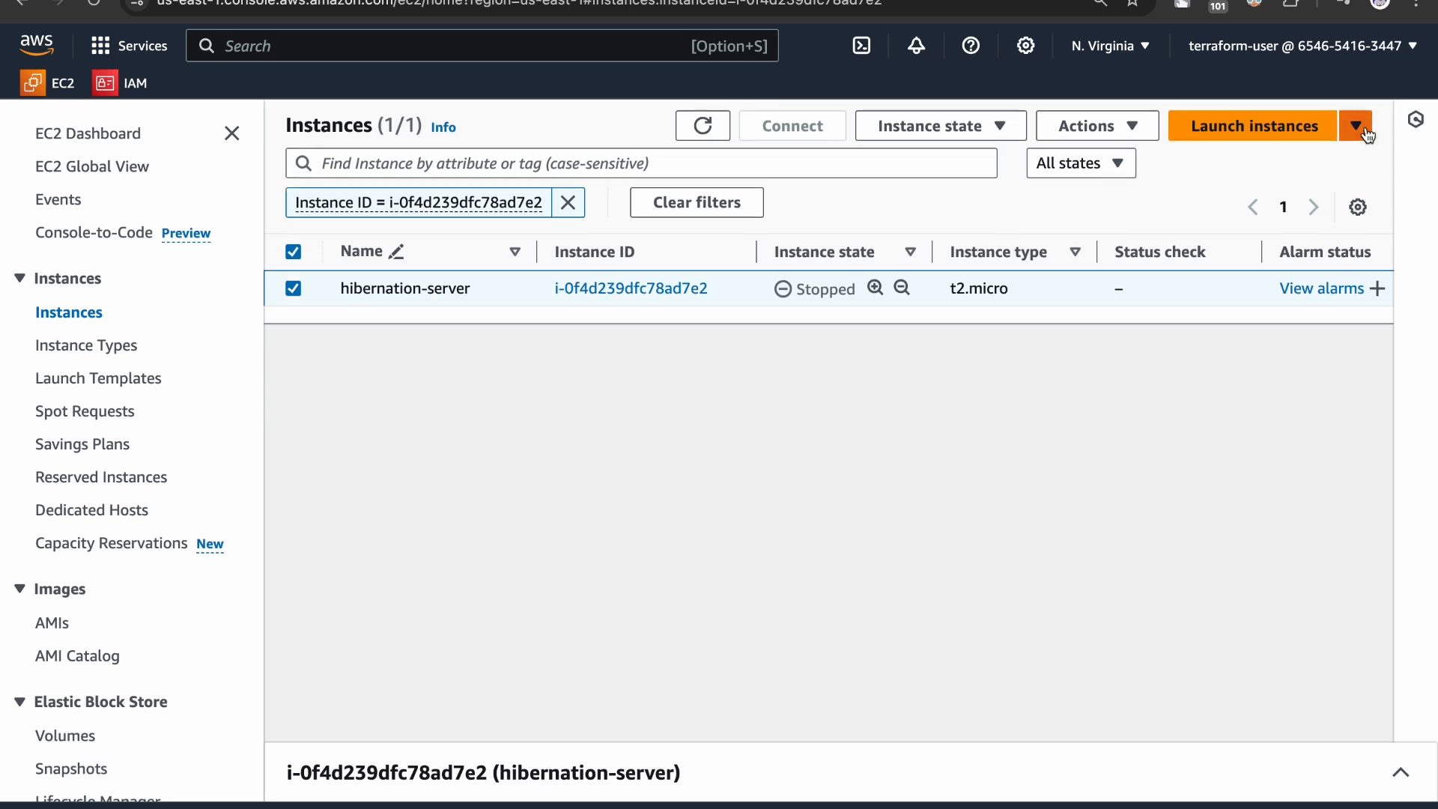
# Start the hibernated hibernation-server instance again and refresh the instances list to check its state
pyautogui.click(929, 137)
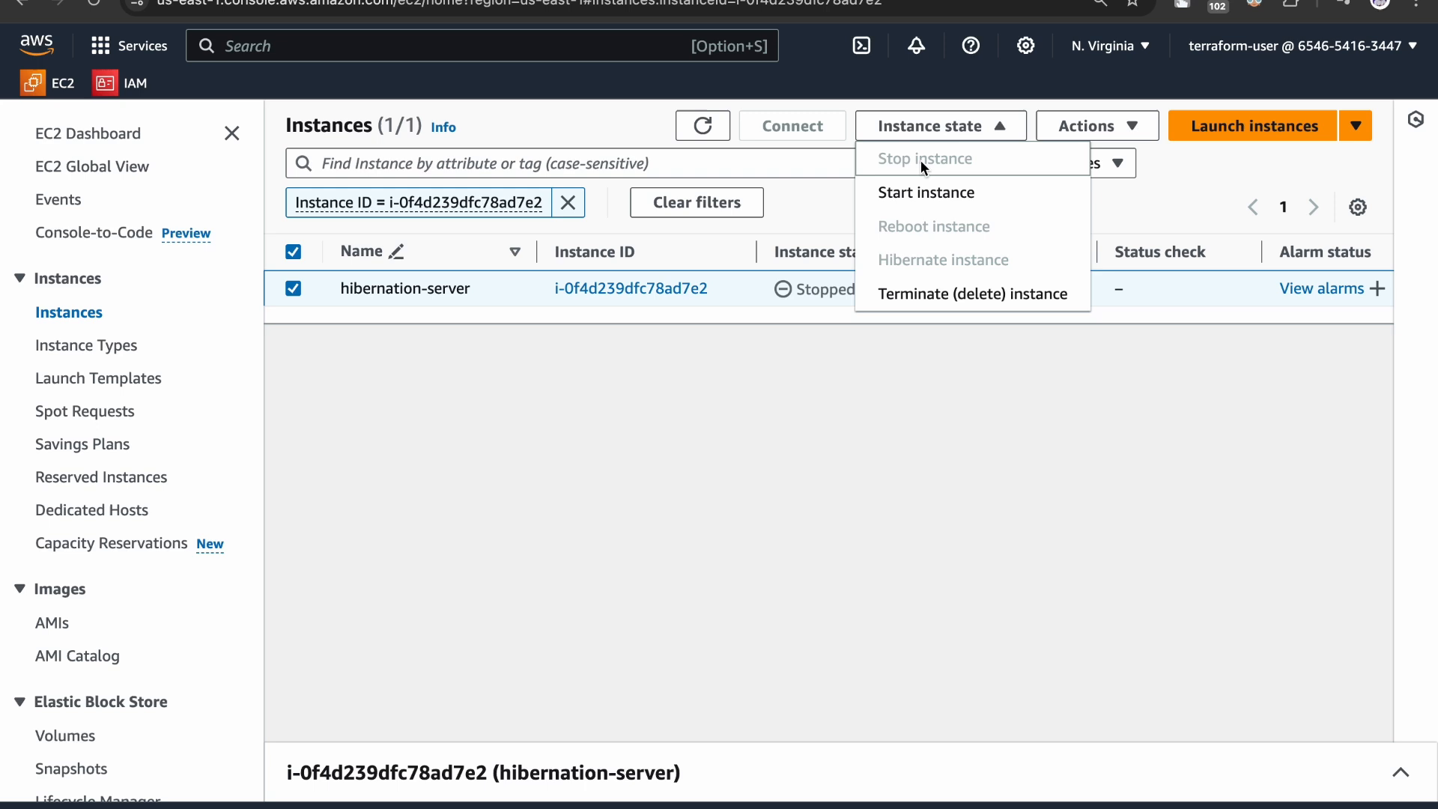
pyautogui.click(914, 197)
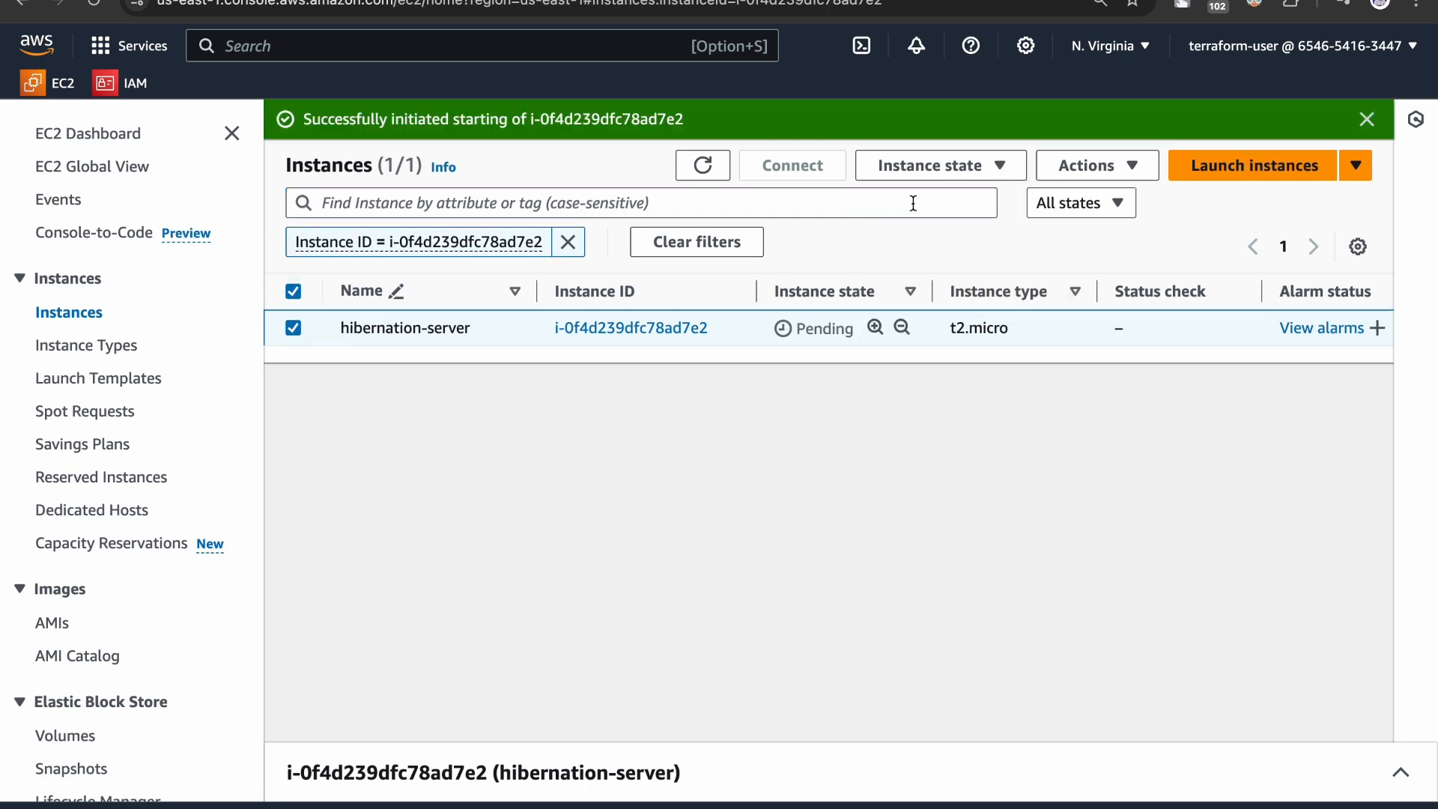
pyautogui.click(708, 163)
pyautogui.click(709, 166)
# Open hibernation-server's instance summary and refresh it until the instance is ready for a connection
pyautogui.click(630, 330)
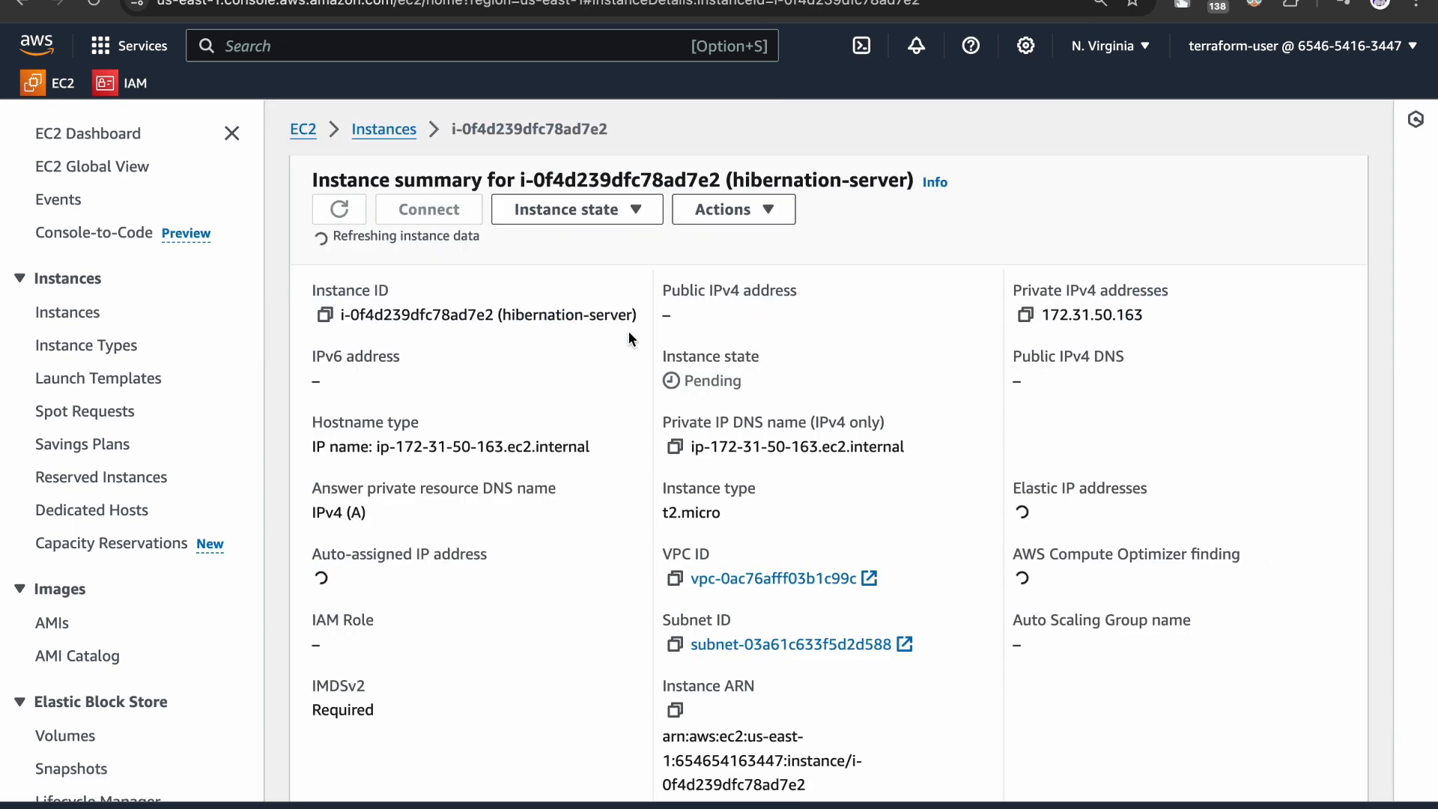
pyautogui.click(328, 196)
pyautogui.click(330, 204)
pyautogui.click(331, 204)
pyautogui.click(331, 203)
pyautogui.click(331, 203)
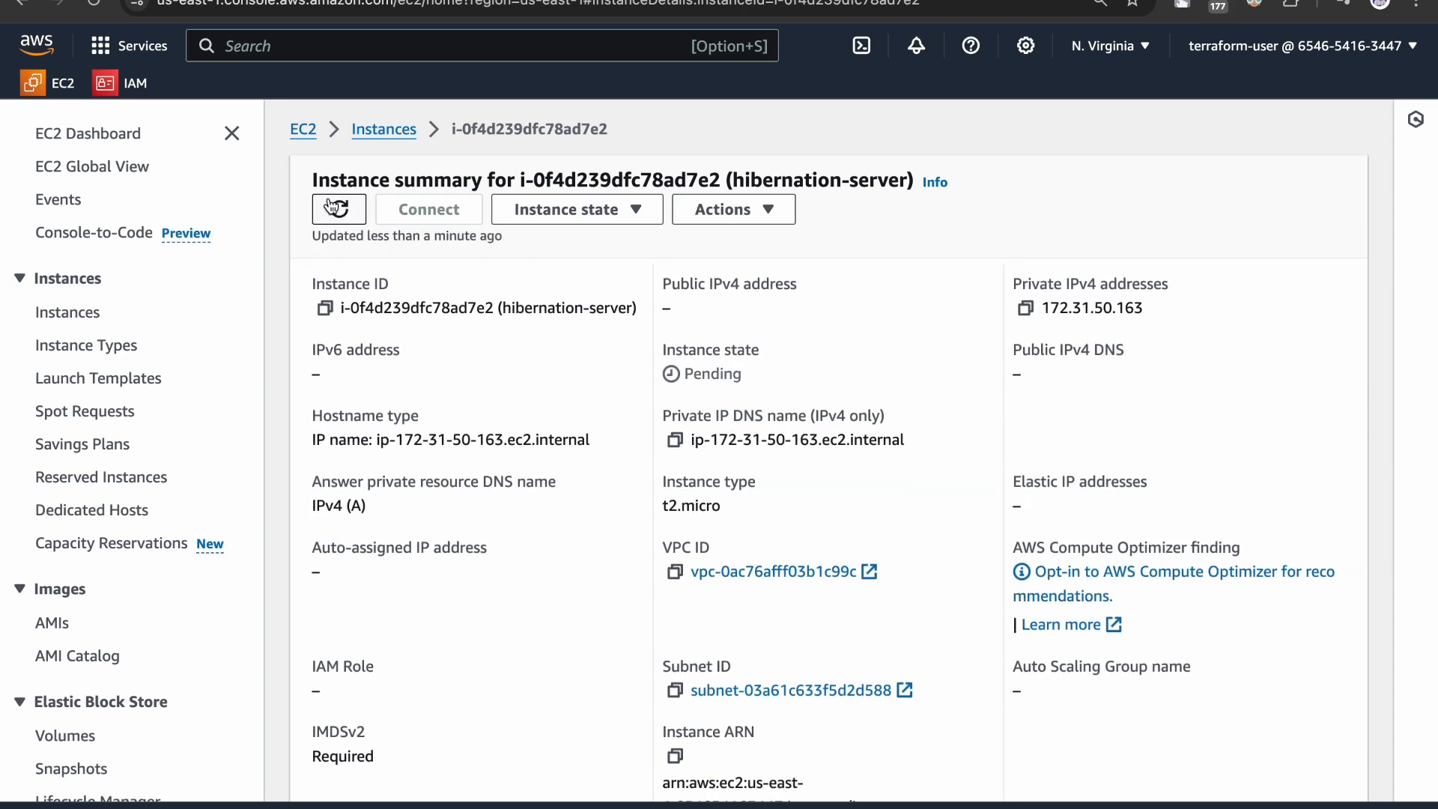
pyautogui.click(329, 203)
pyautogui.click(329, 203)
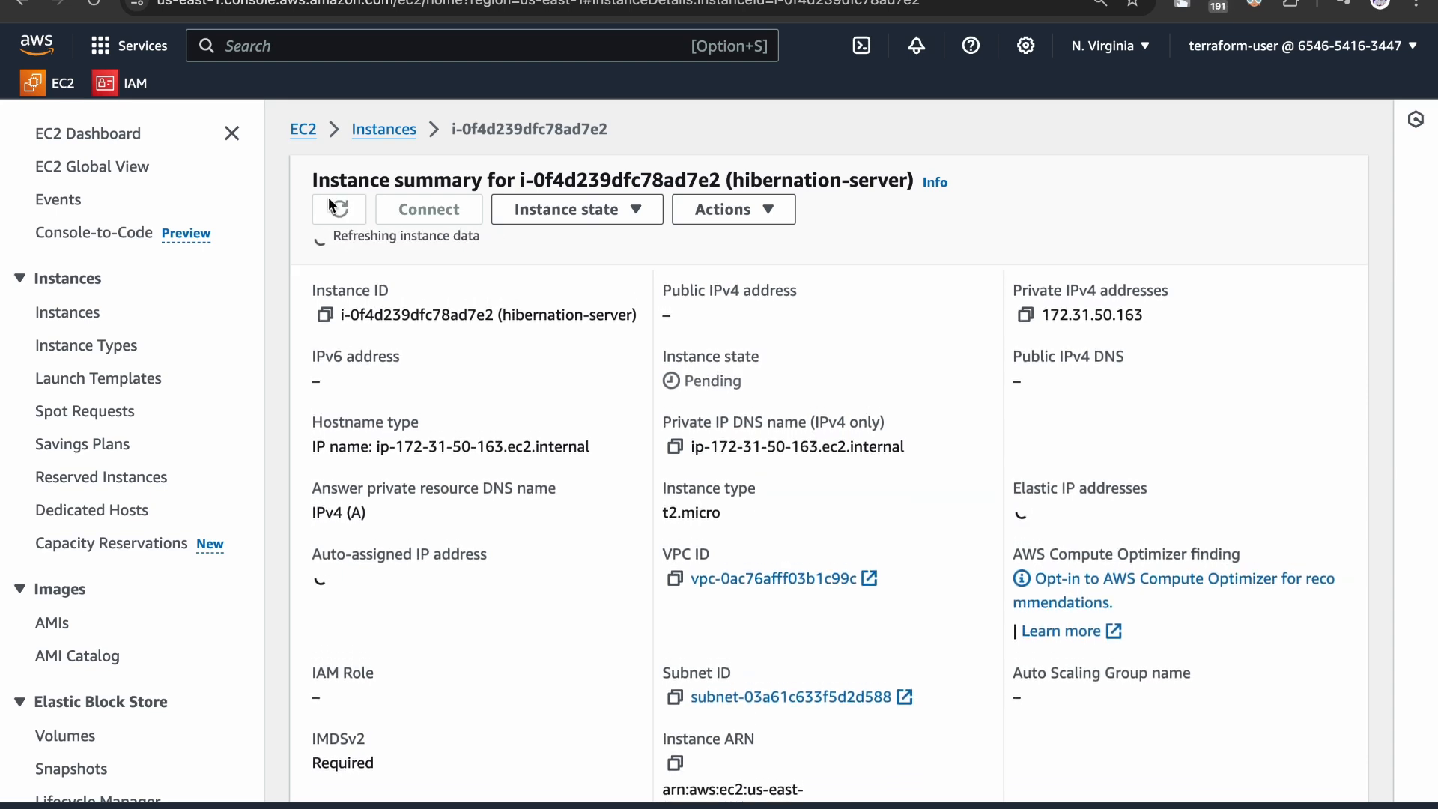
pyautogui.click(330, 202)
pyautogui.click(330, 203)
pyautogui.click(331, 203)
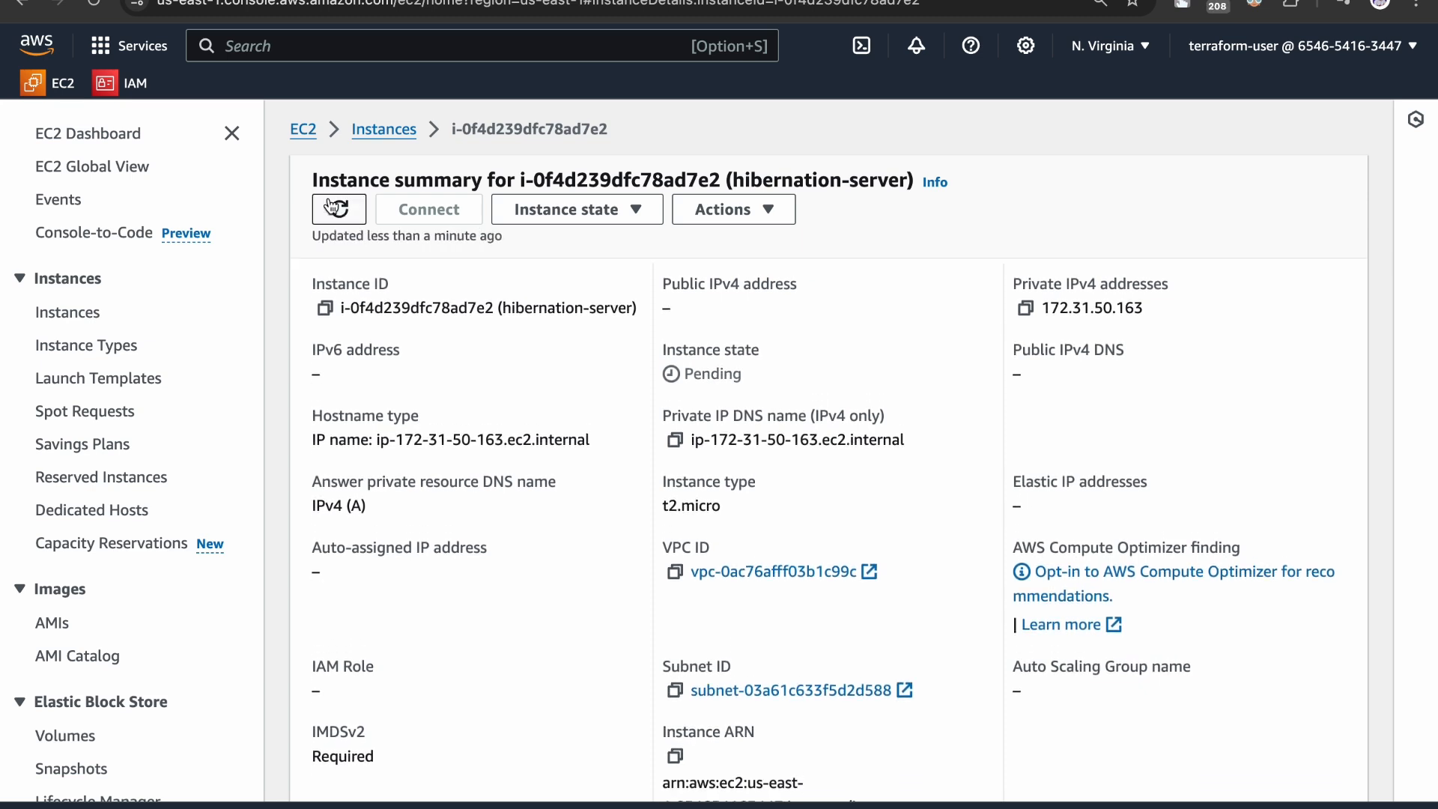
pyautogui.click(329, 203)
pyautogui.click(330, 202)
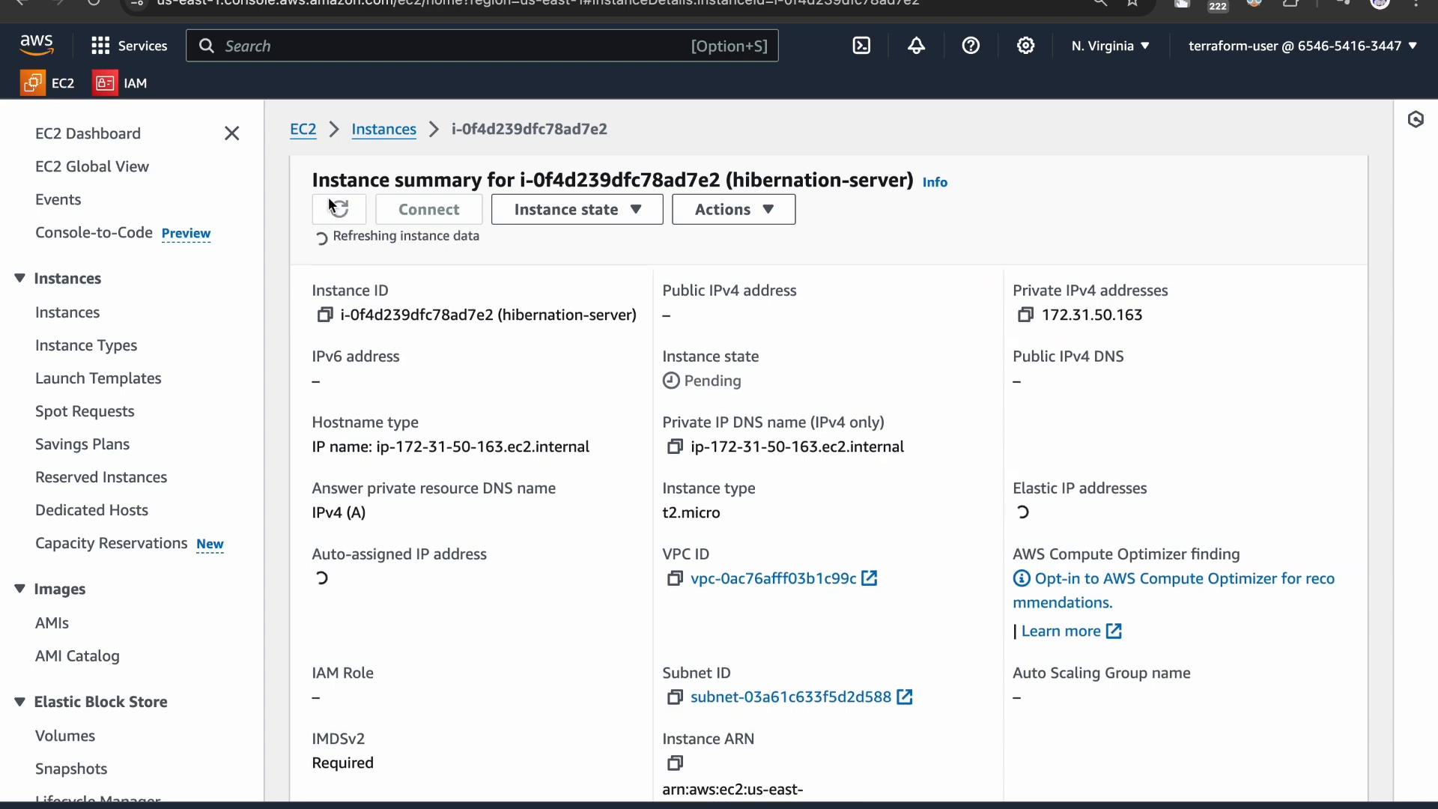
# Reconnect to the restarted hibernation-server from its instance summary using EC2 Instance Connect
pyautogui.click(464, 210)
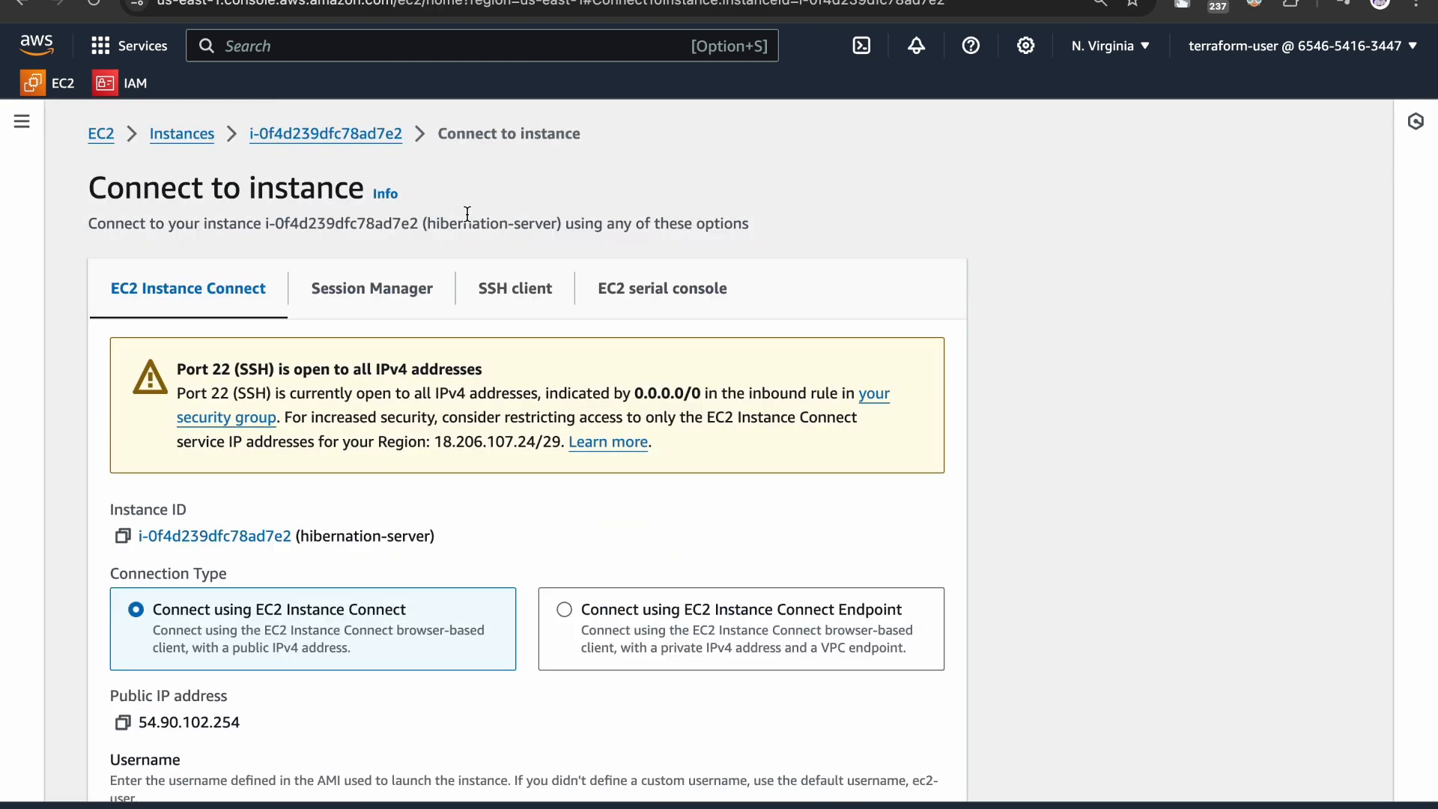
pyautogui.scroll(-3, 491, 544)
pyautogui.click(910, 756)
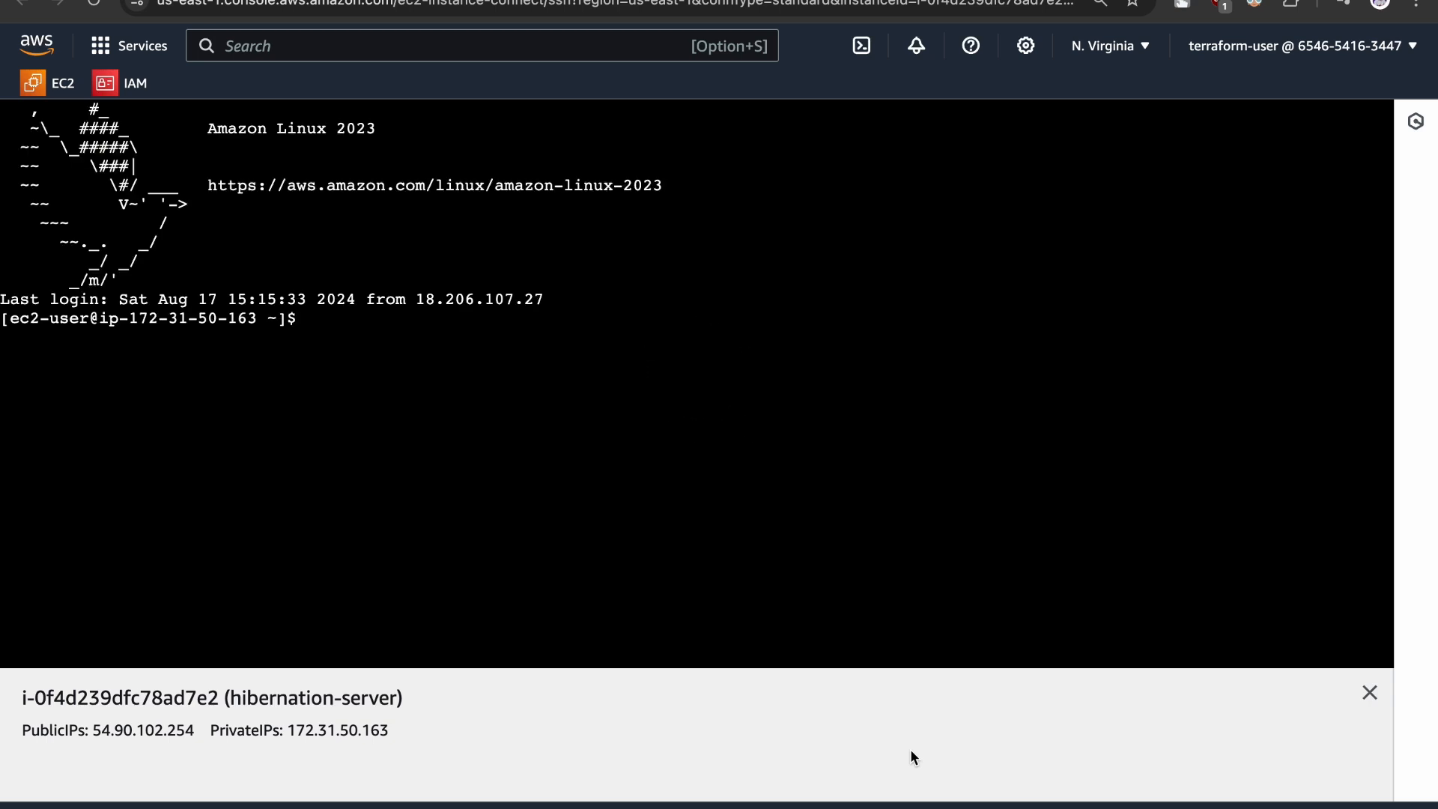
# Run uptime in the new terminal session and examine whether the server's uptime carried over from before hibernation
pyautogui.click(678, 489)
pyautogui.write('uptime')
pyautogui.press('Return')
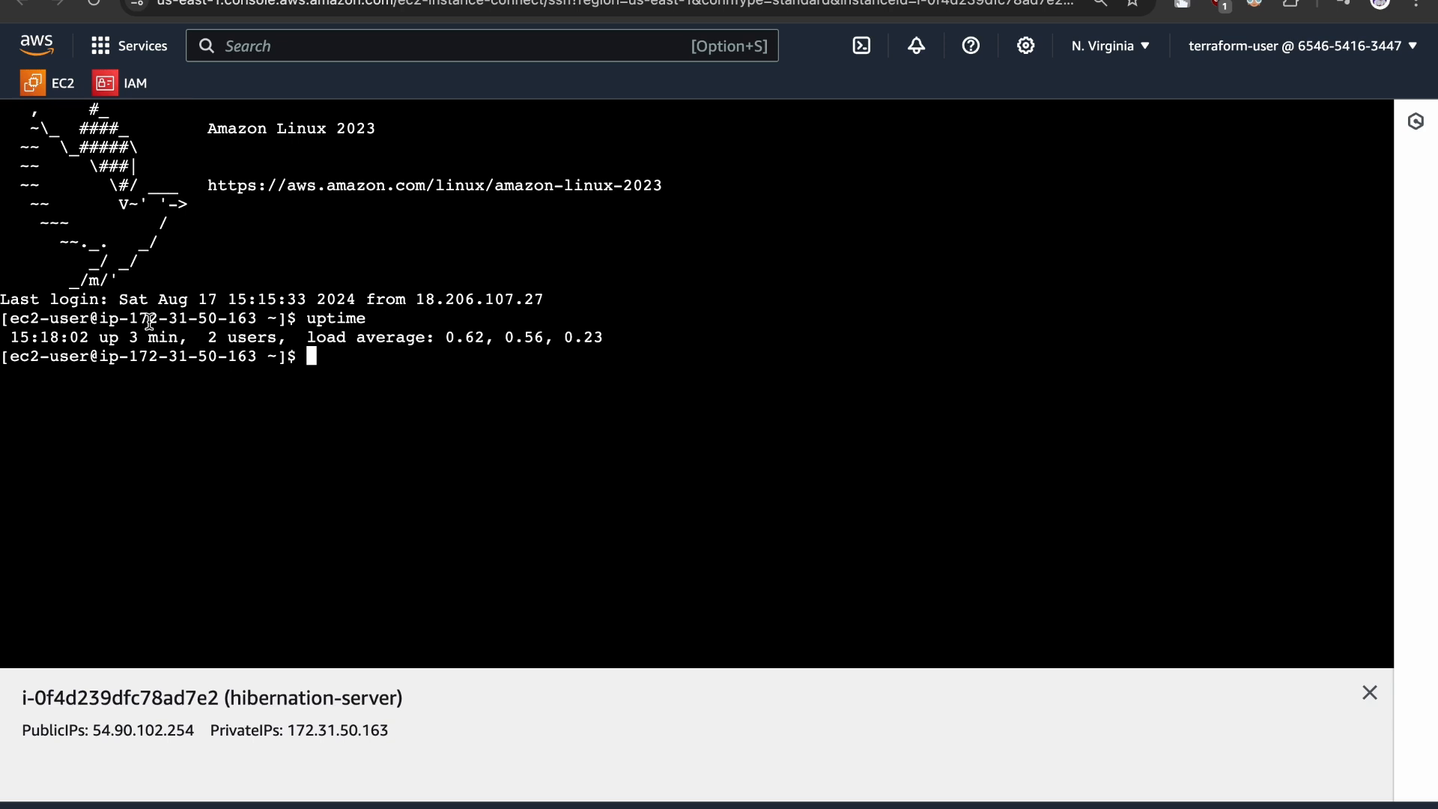
pyautogui.moveTo(118, 337); pyautogui.dragTo(197, 344)
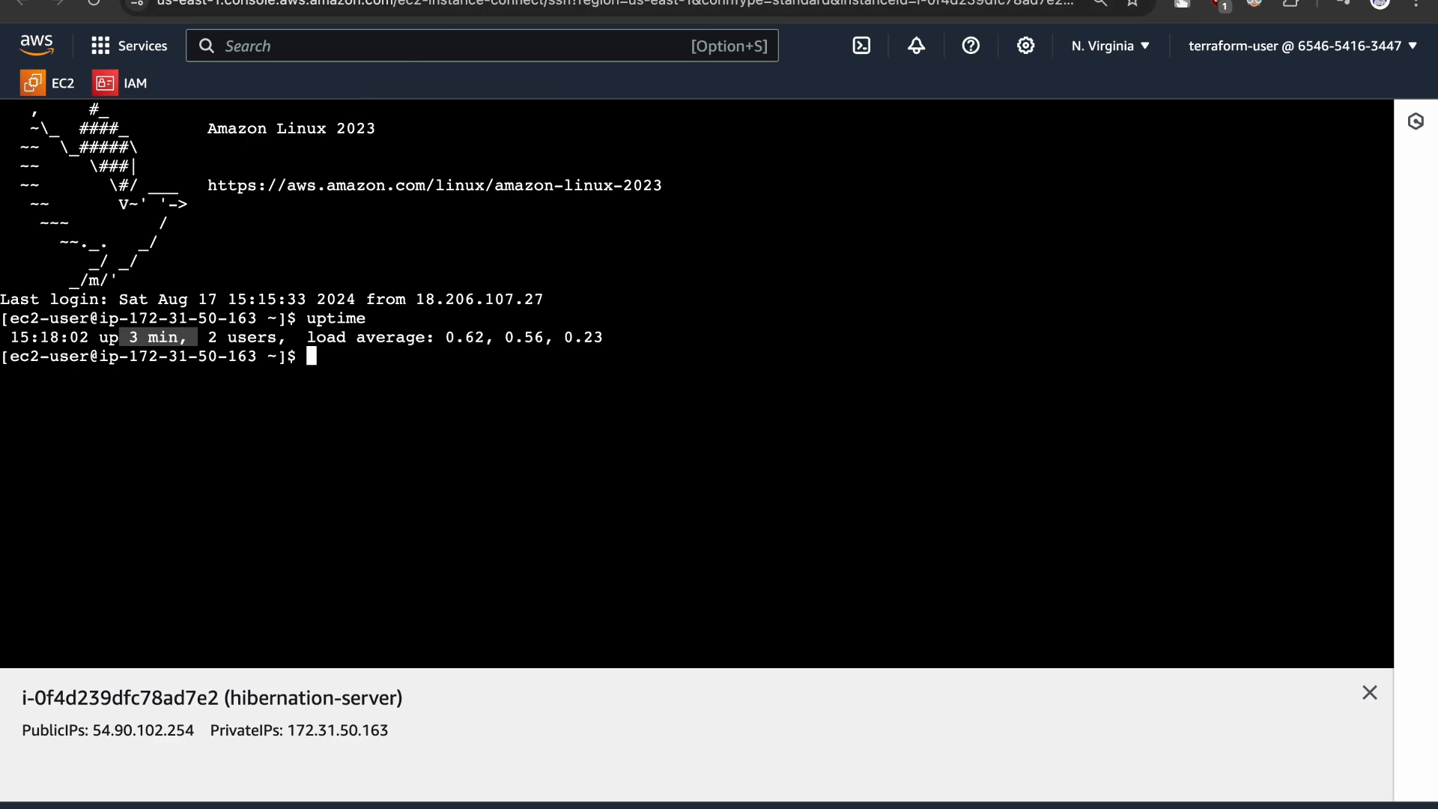
# Return to hibernation-server's instance summary and terminate the instance
pyautogui.click(491, 1)
pyautogui.scroll(4, 540, 386)
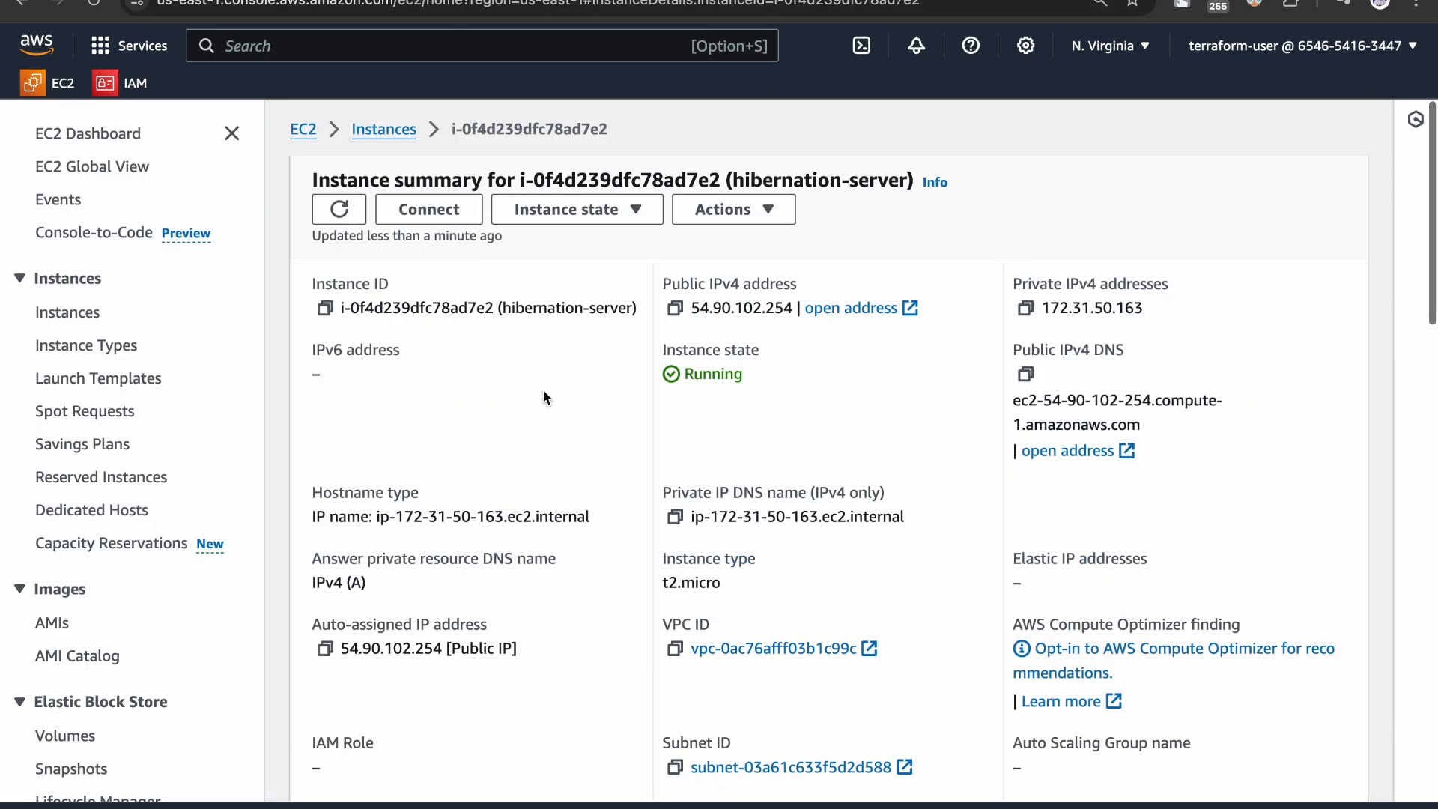
pyautogui.click(536, 215)
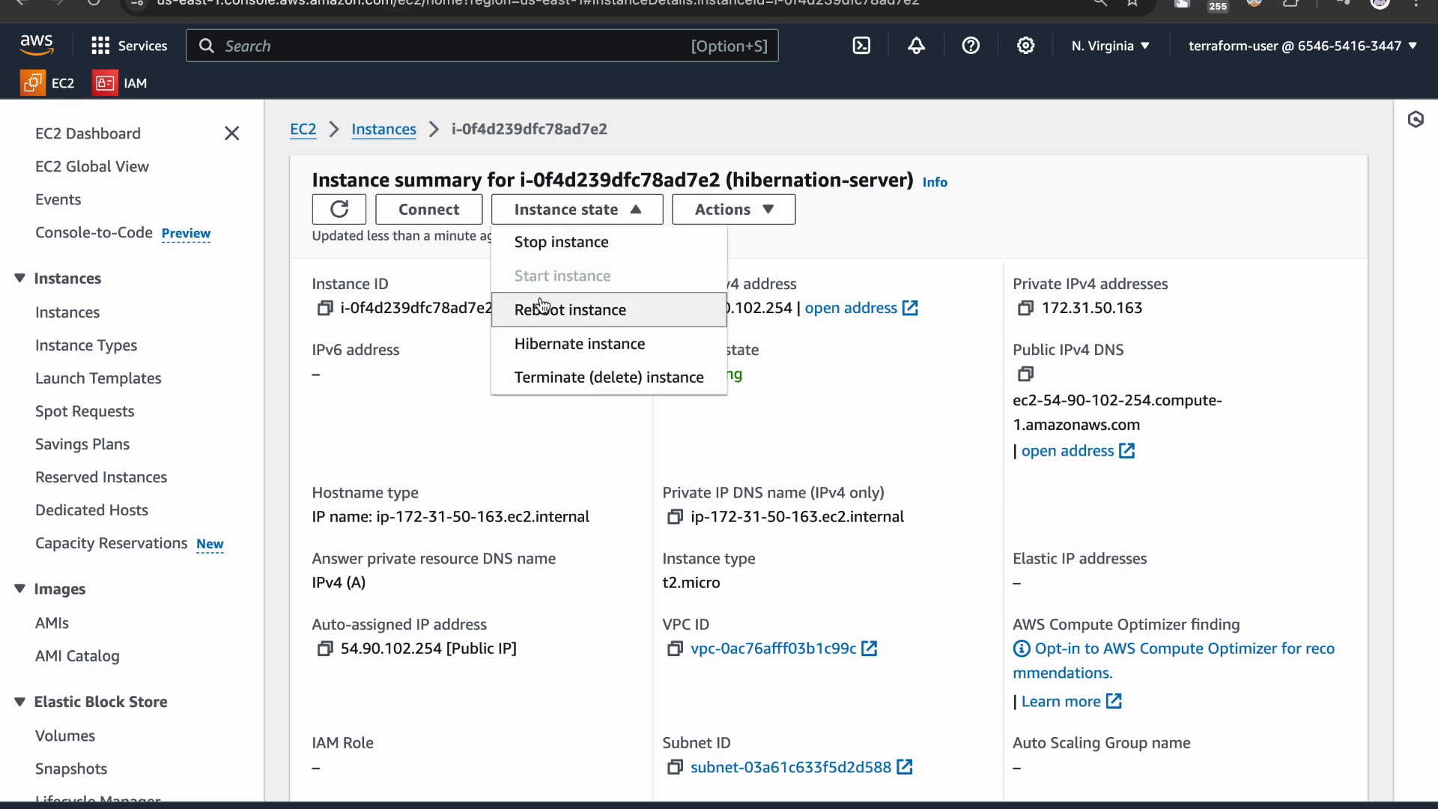
pyautogui.click(560, 376)
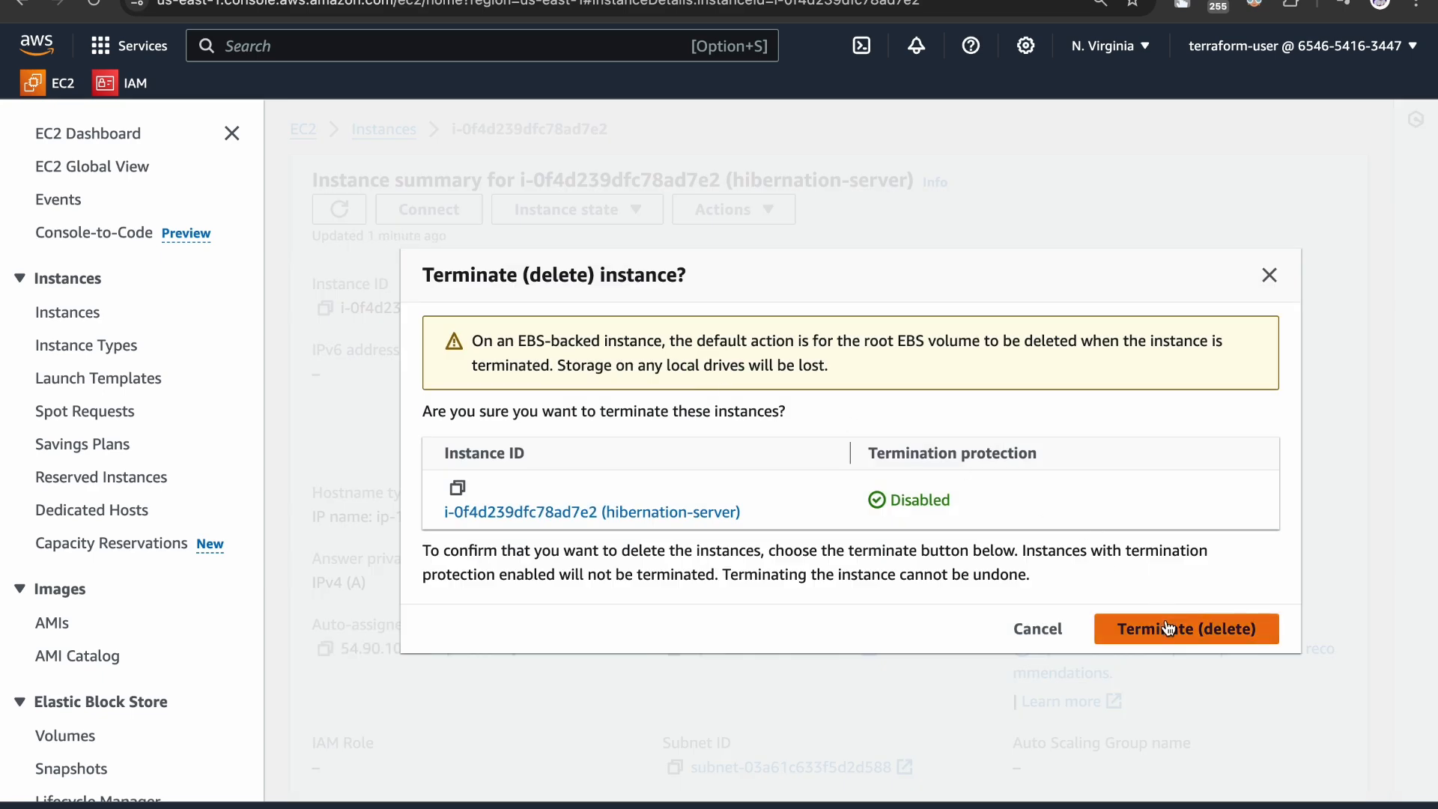
pyautogui.click(1165, 627)
# Start launching another instance from the instances list and name it h2
pyautogui.click(404, 168)
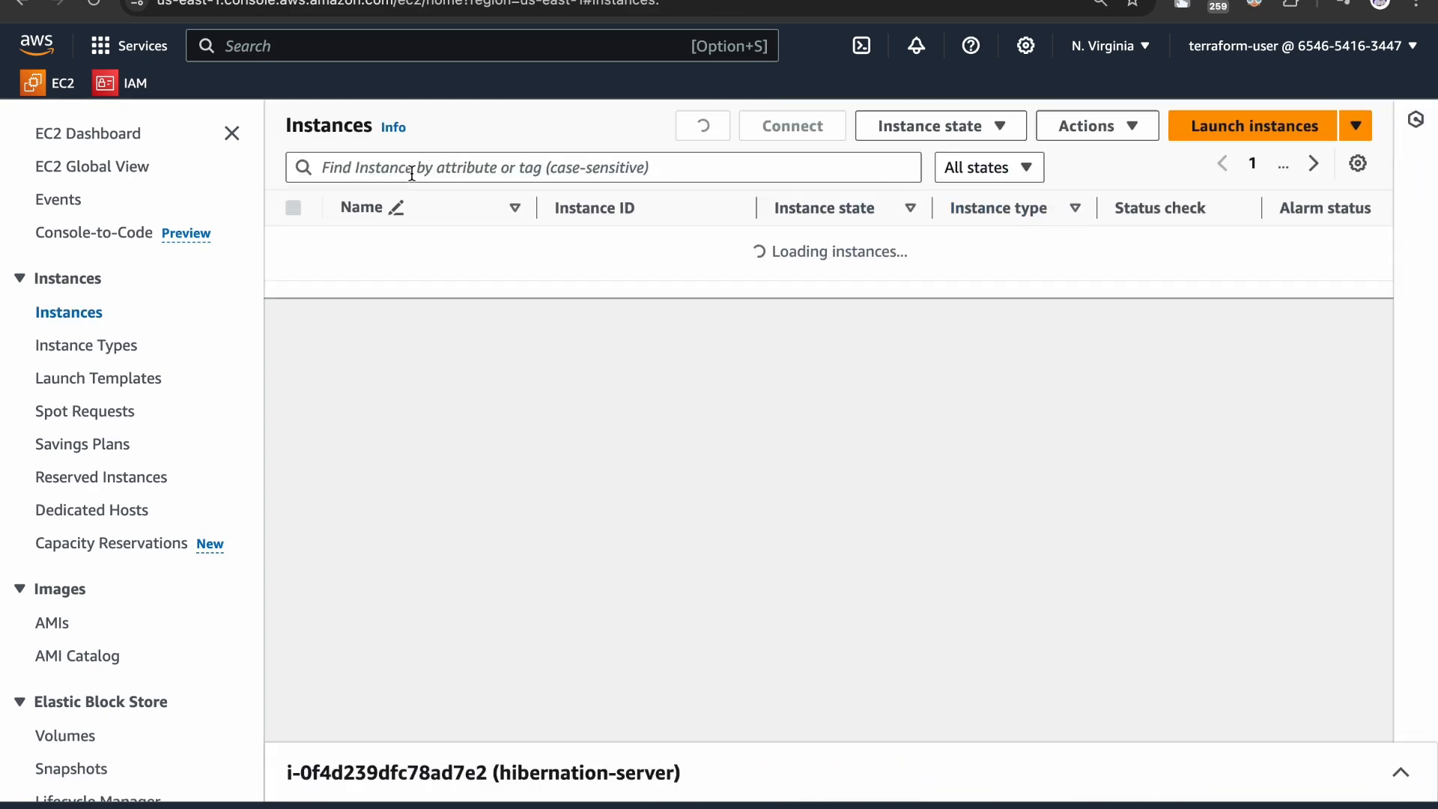
pyautogui.click(1214, 122)
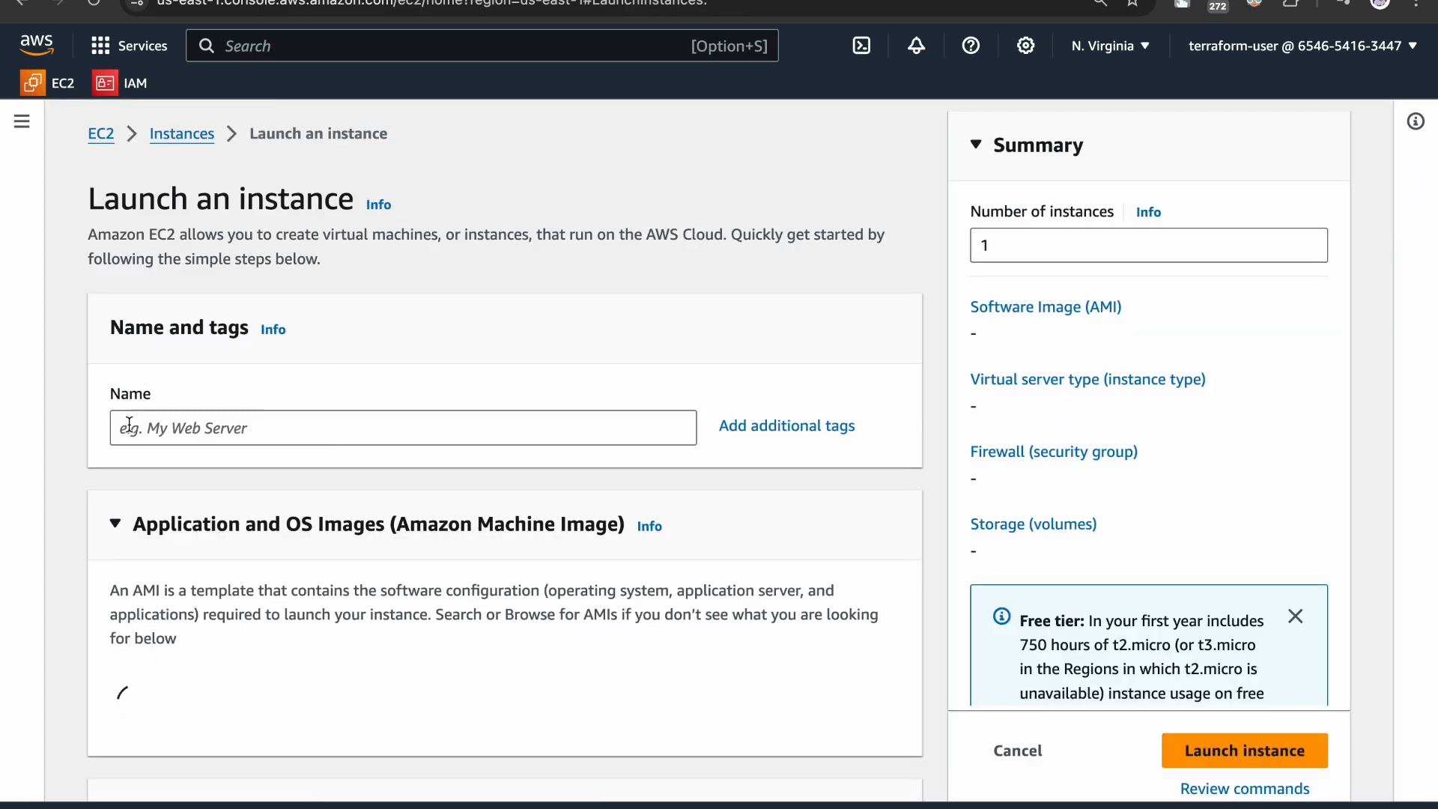
pyautogui.click(154, 425)
pyautogui.write('h2')
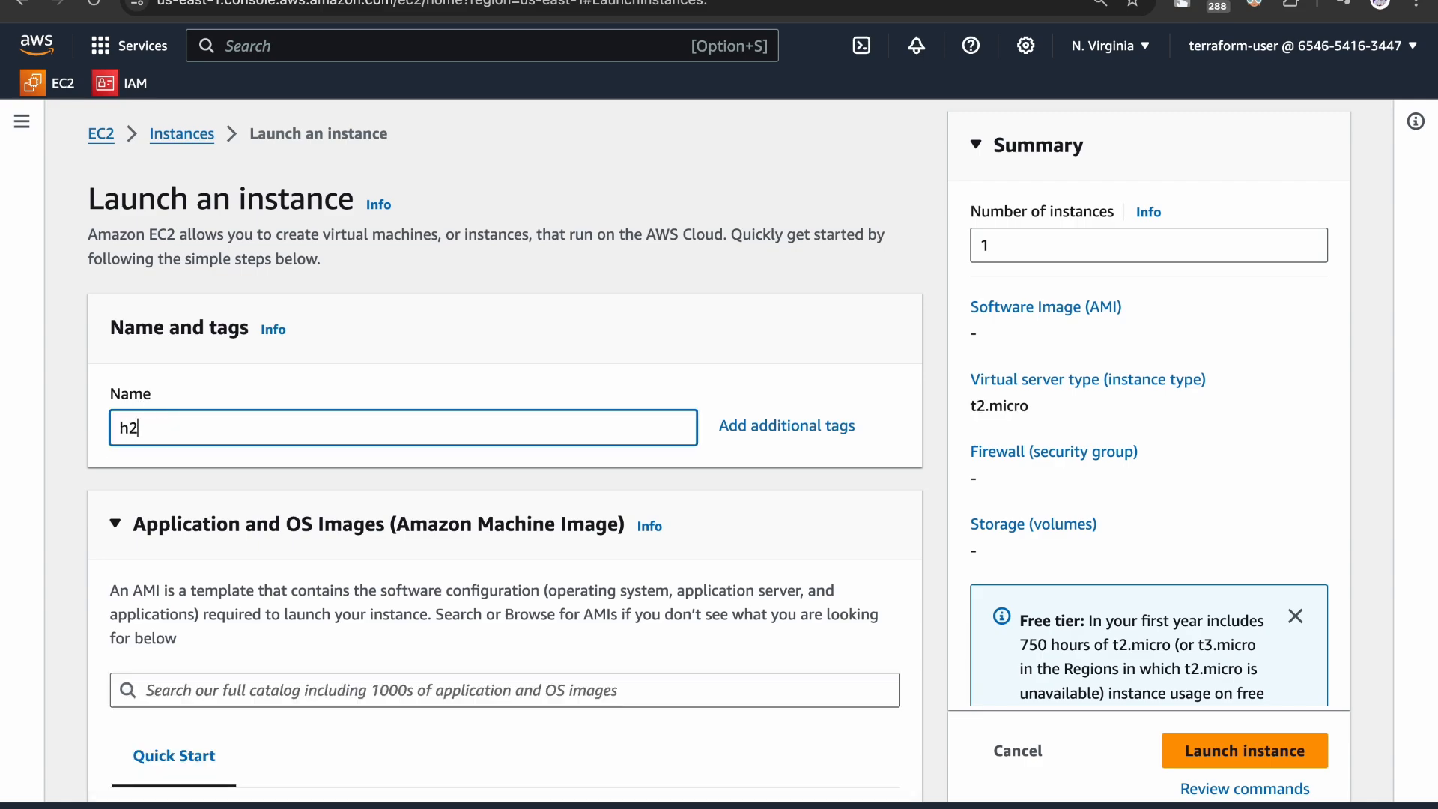
# Select a key pair for logging in to the h2 instance
pyautogui.scroll(-10, 298, 607)
pyautogui.scroll(-10, 298, 607)
pyautogui.scroll(1, 310, 209)
pyautogui.click(310, 226)
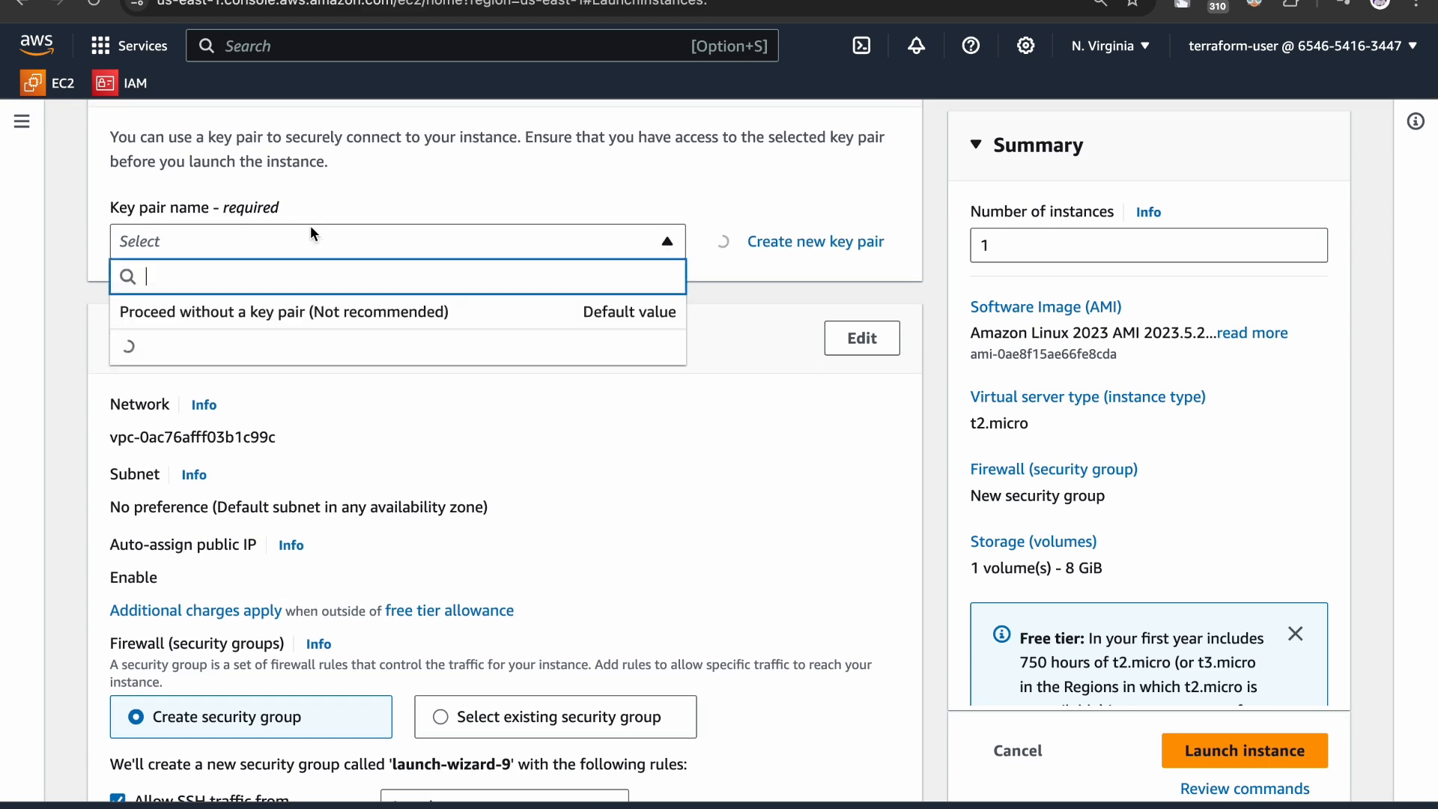
pyautogui.click(259, 355)
# Show the advanced storage settings, expand the root volume's details and examine its encryption setting
pyautogui.scroll(-5, 294, 442)
pyautogui.scroll(-7, 295, 442)
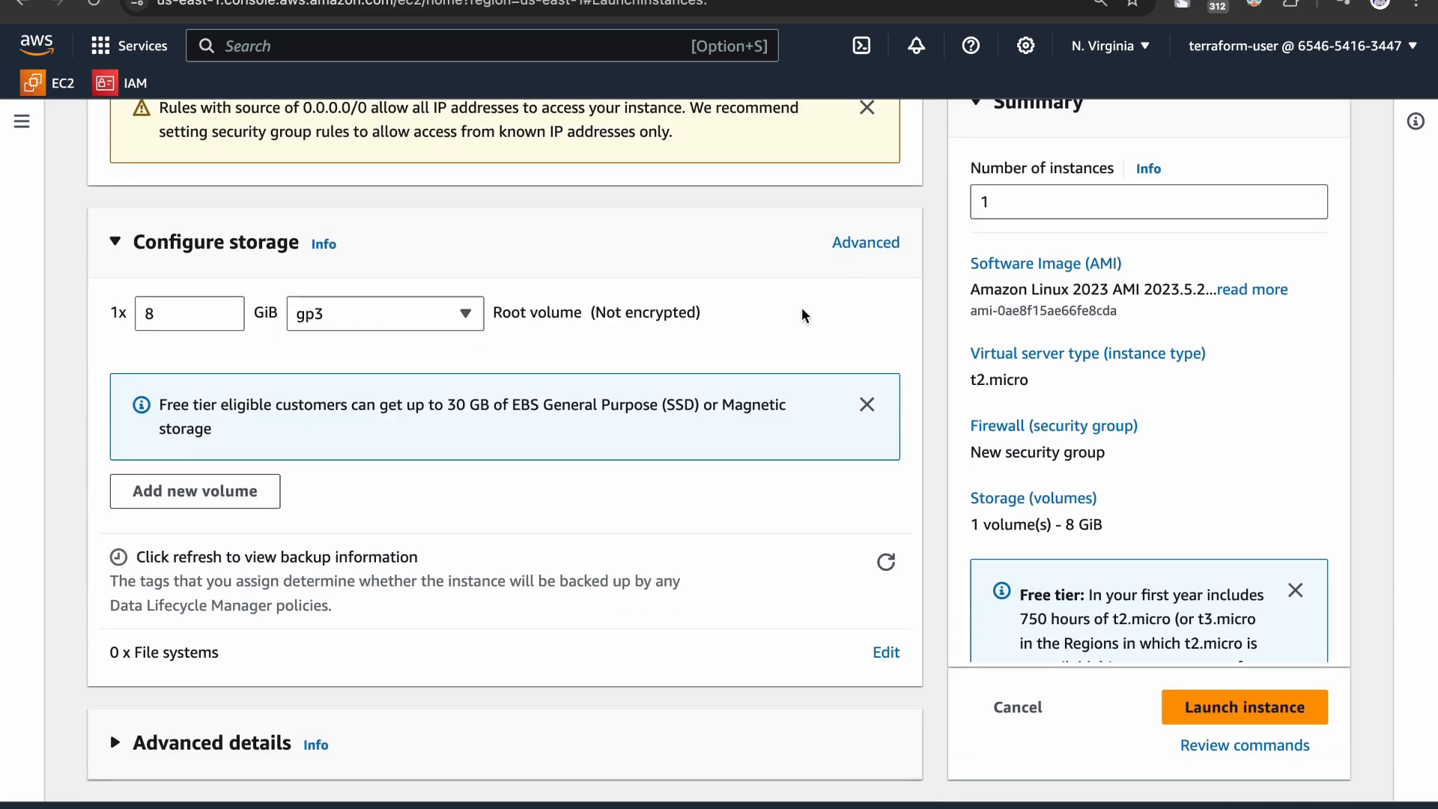
pyautogui.click(848, 247)
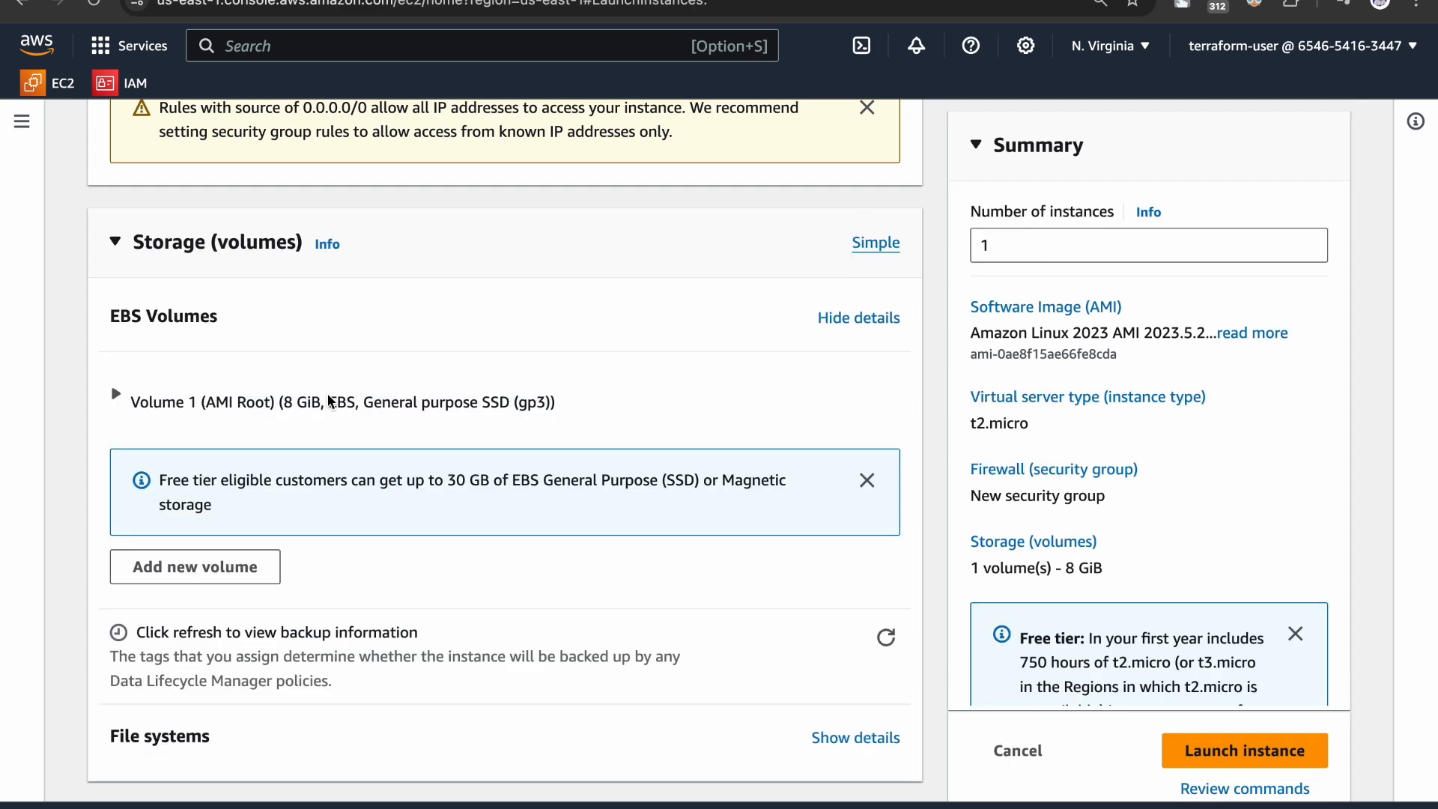
pyautogui.scroll(-2, 460, 648)
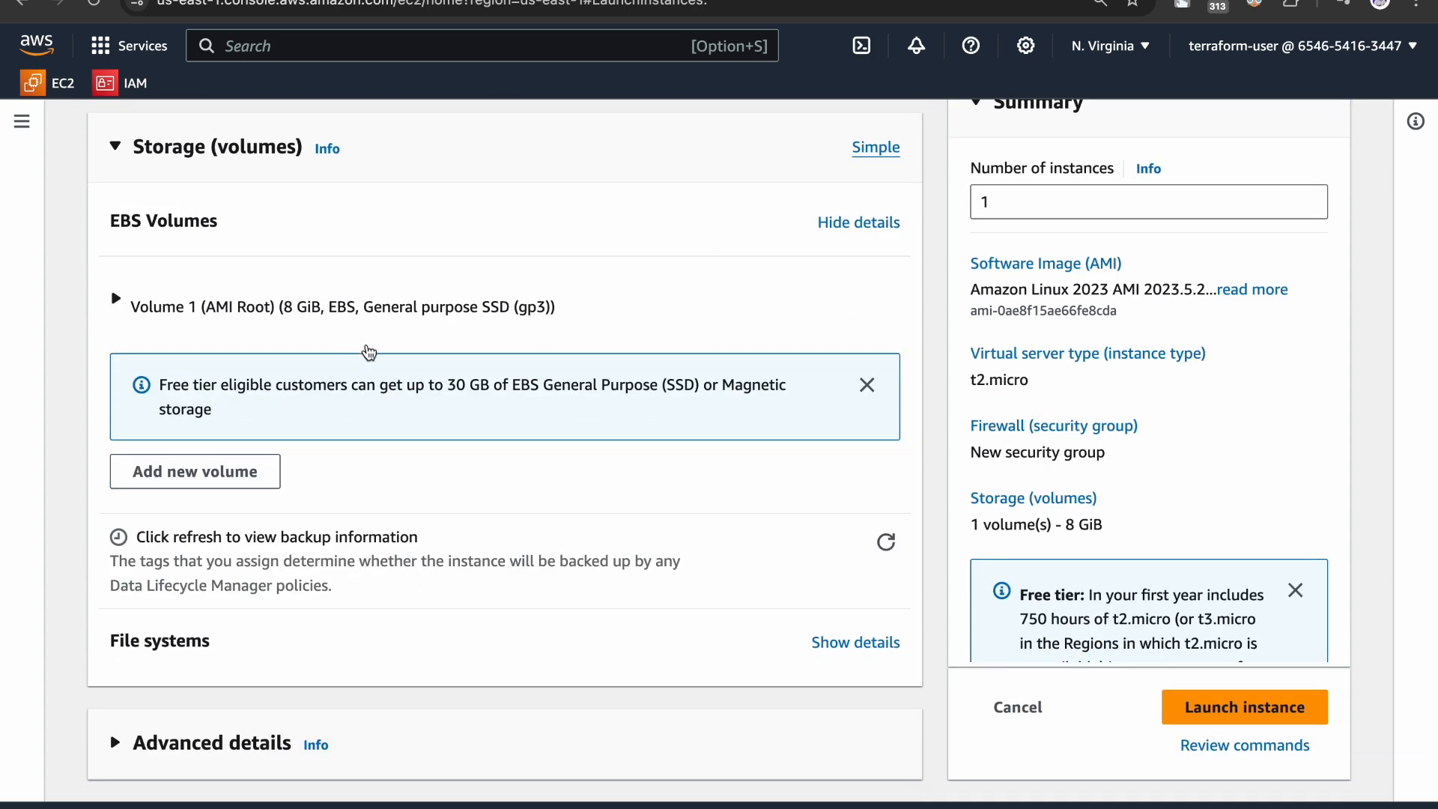
pyautogui.click(116, 300)
pyautogui.scroll(-3, 282, 359)
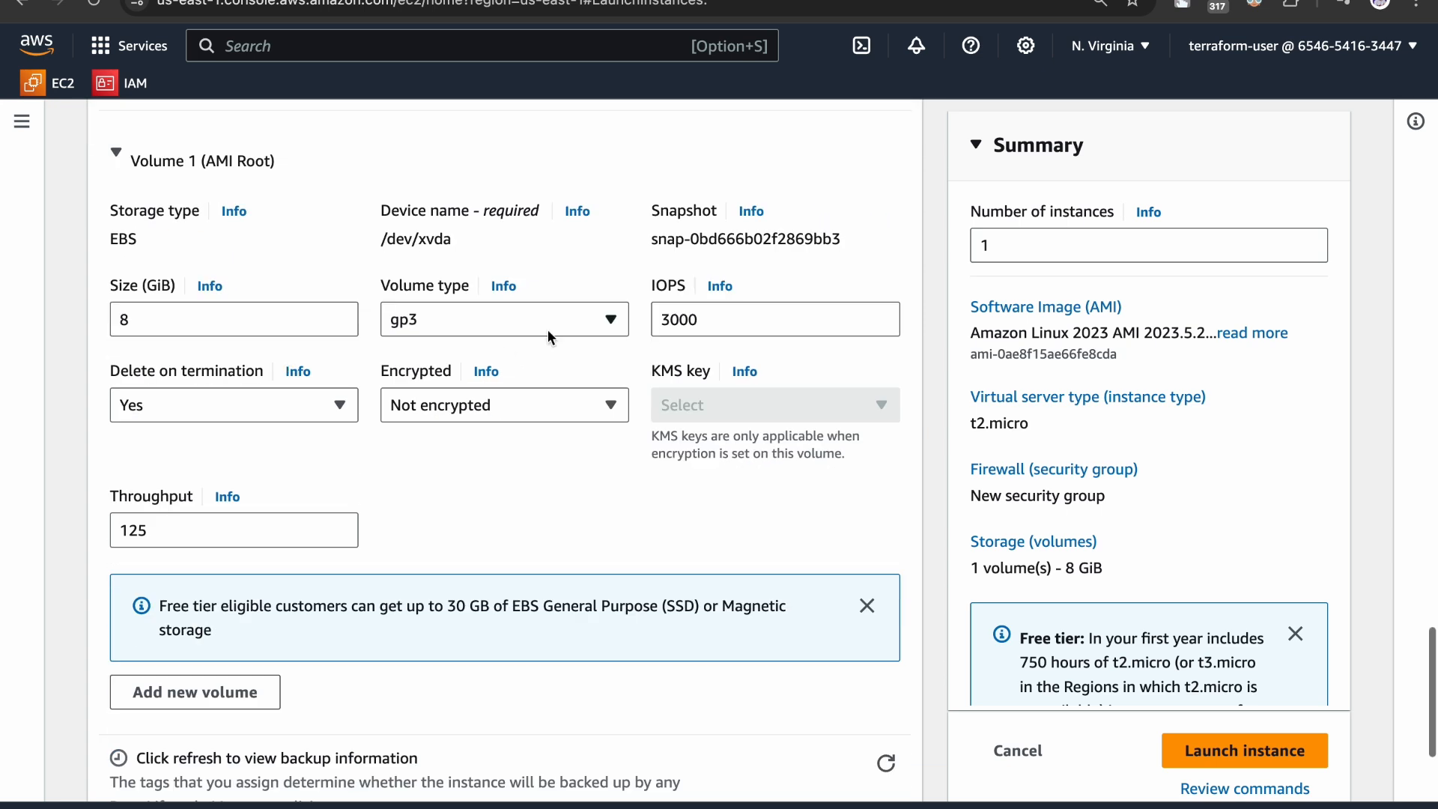
pyautogui.moveTo(381, 370); pyautogui.dragTo(428, 370)
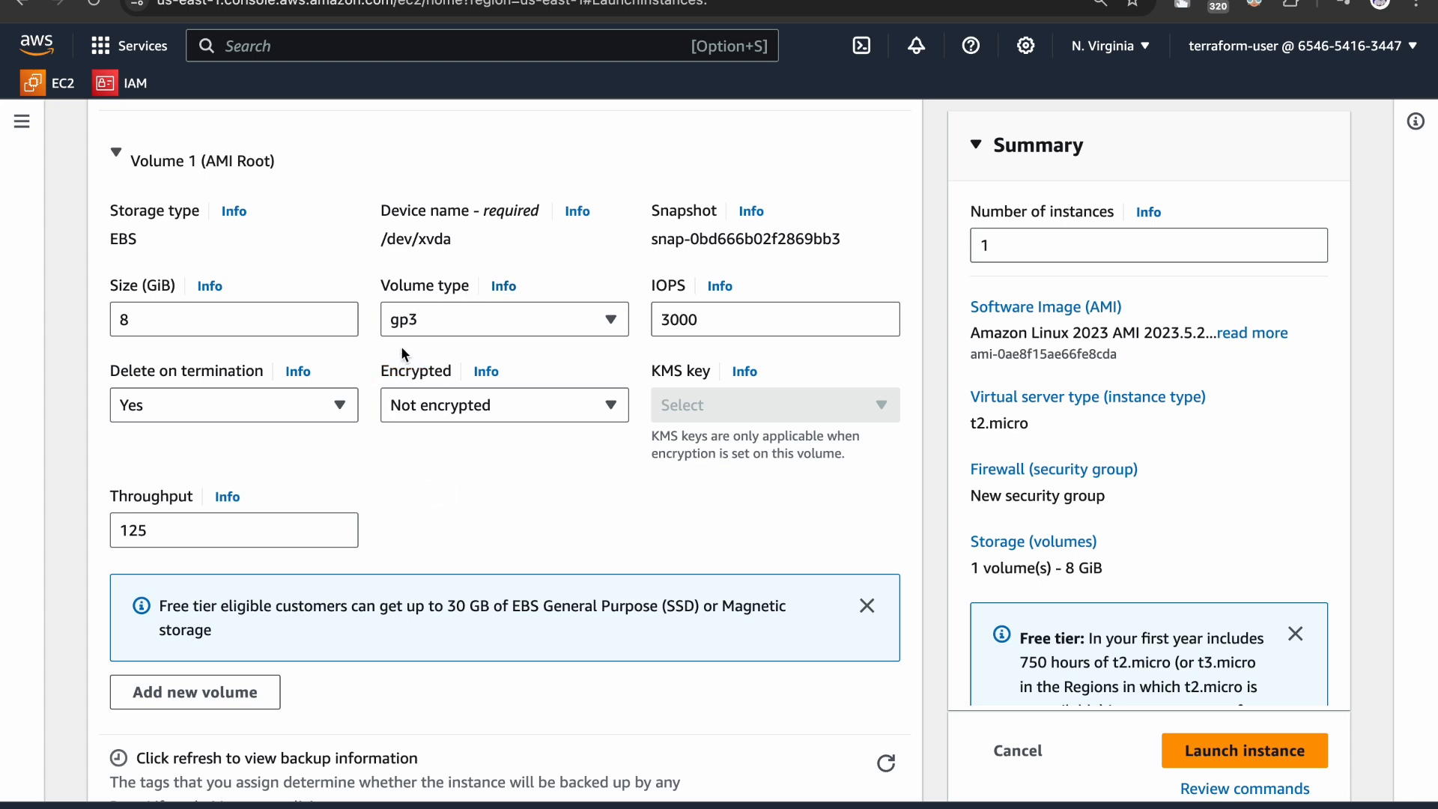
pyautogui.moveTo(376, 366); pyautogui.dragTo(447, 371)
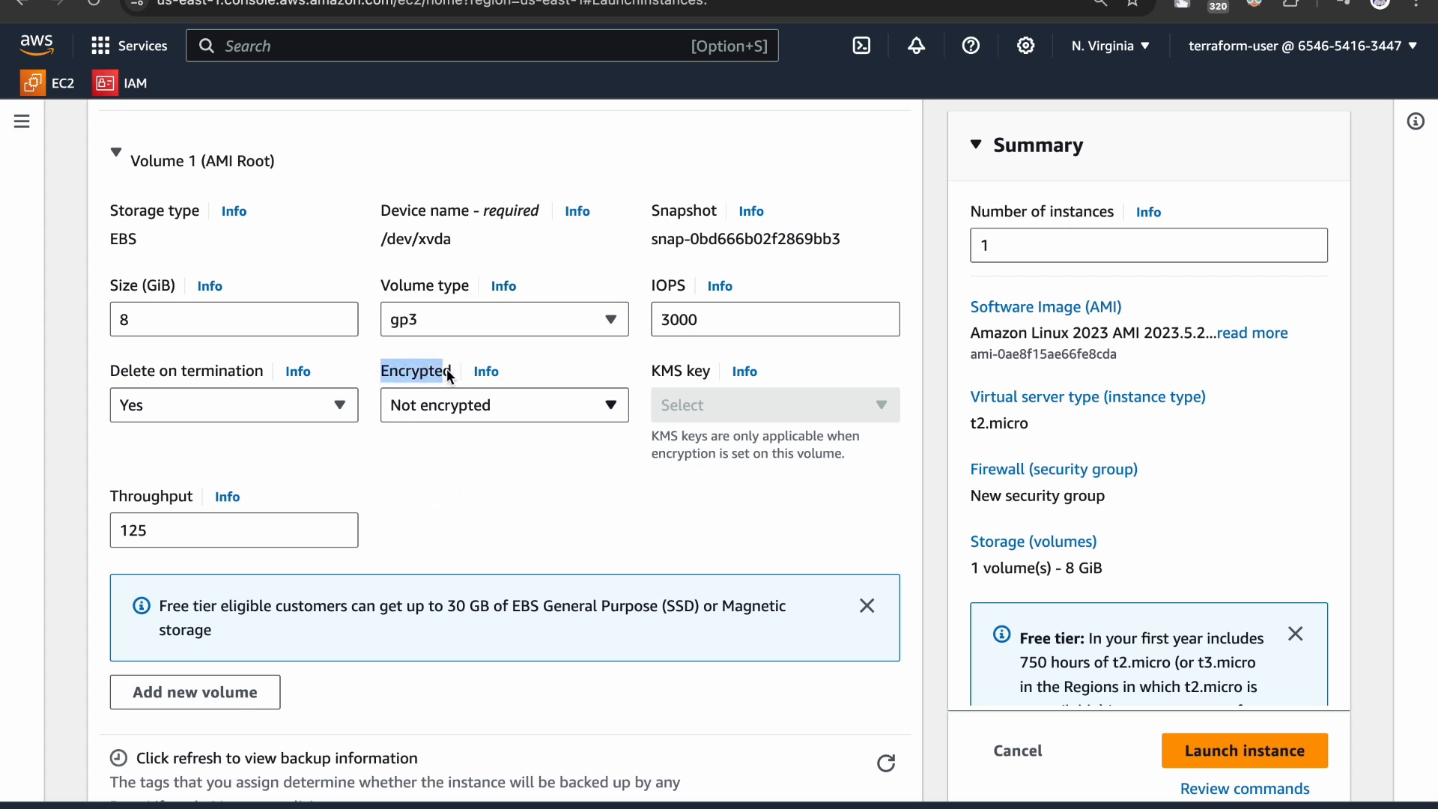
# Launch h2, open it in the instances list and refresh the list to check its state
pyautogui.click(1223, 749)
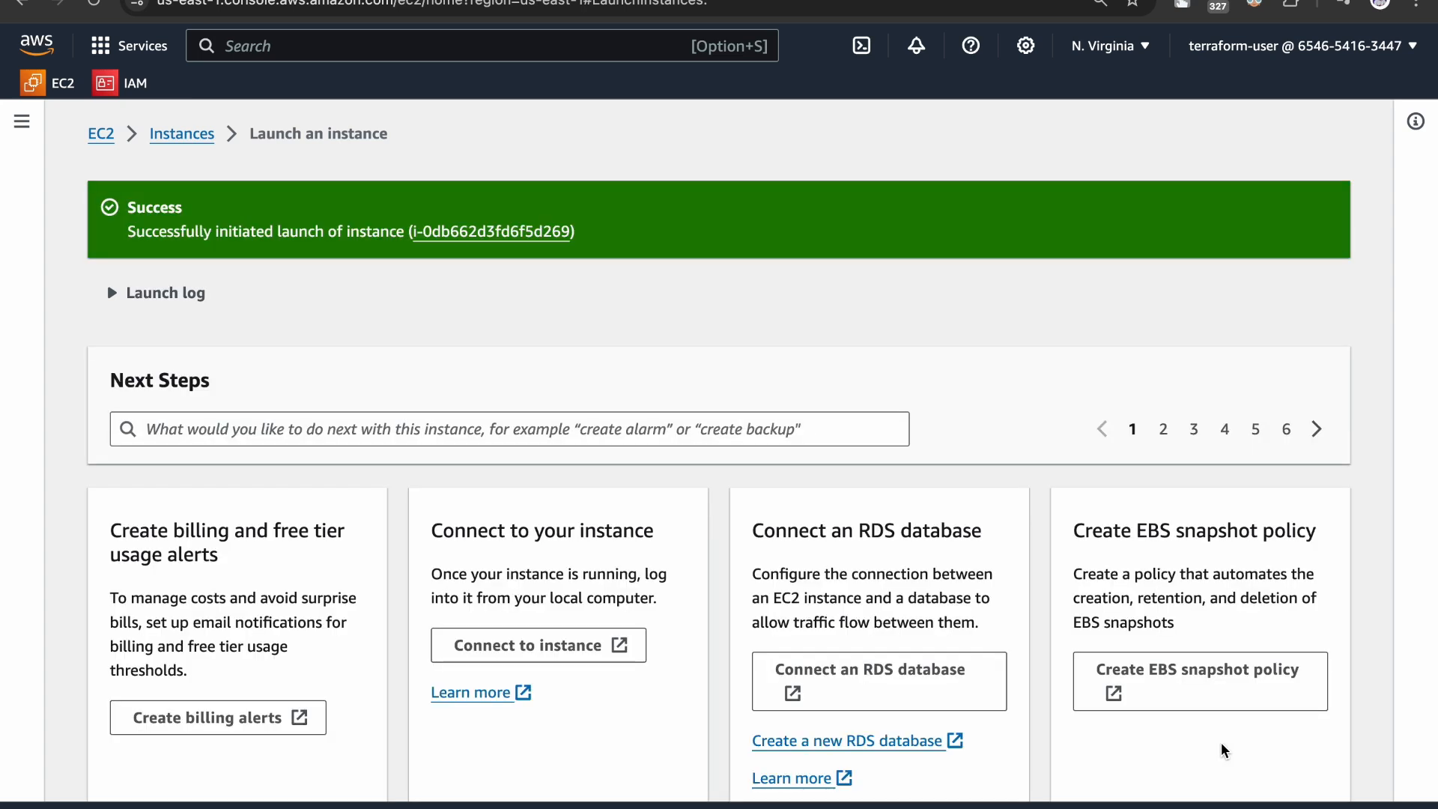
pyautogui.click(463, 231)
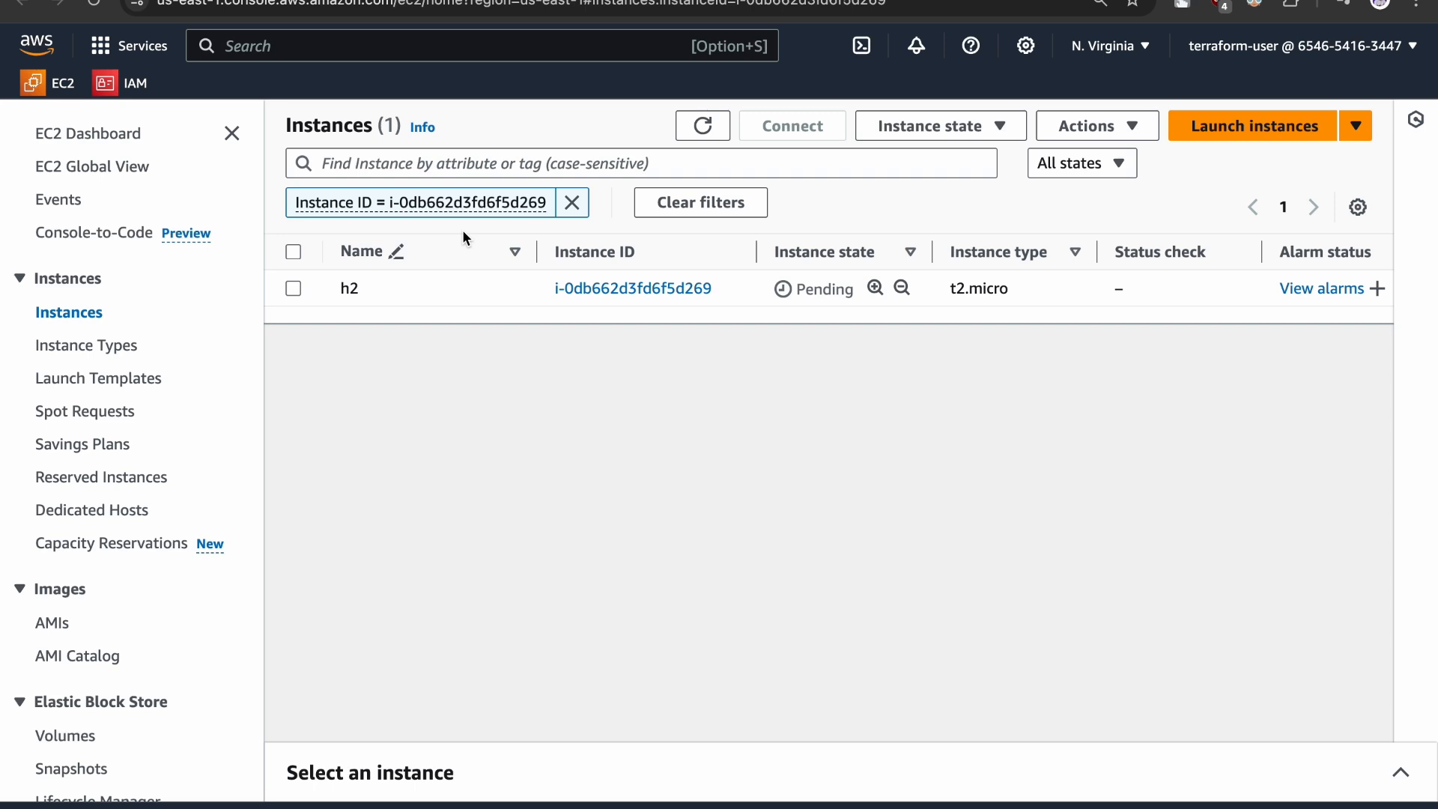
pyautogui.click(692, 130)
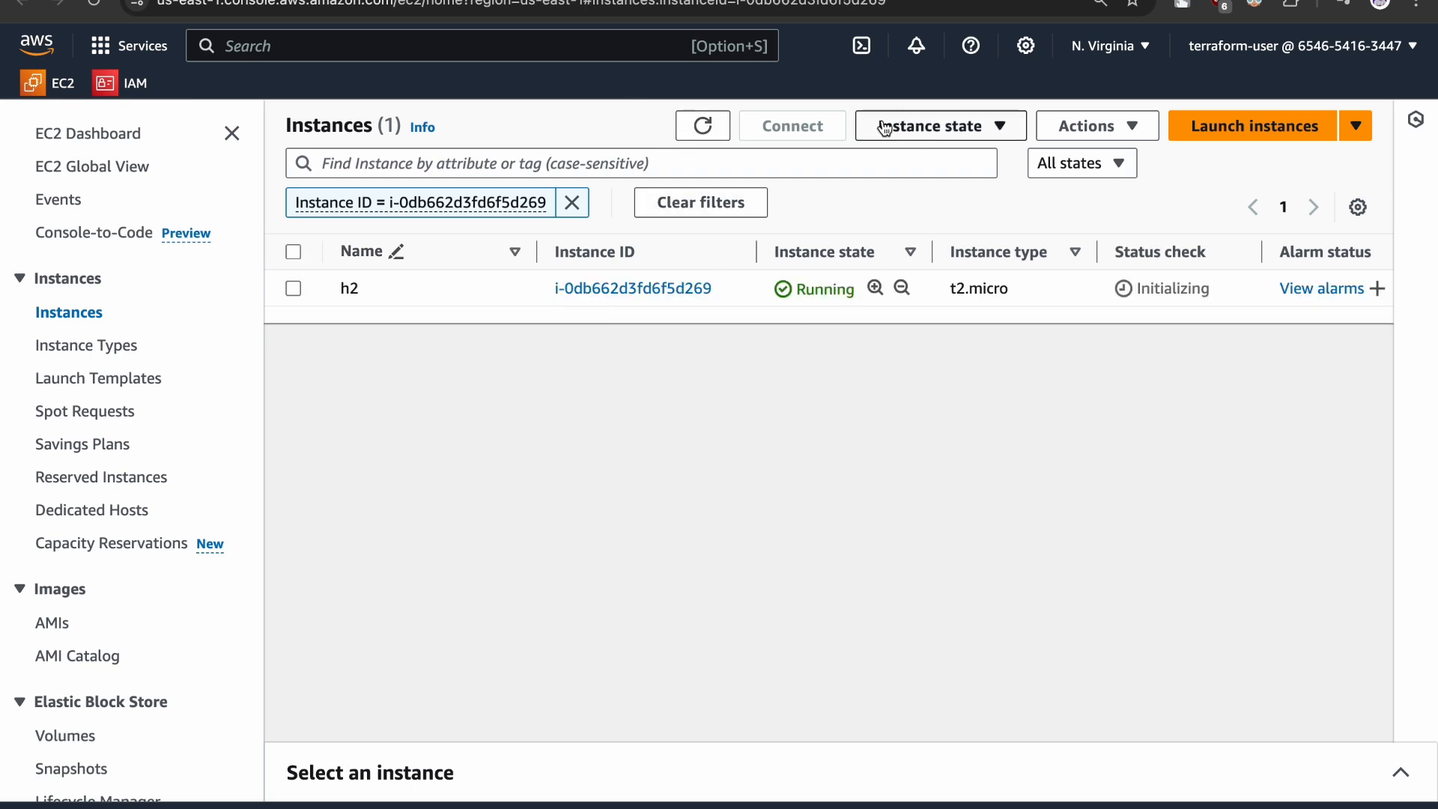
# Connect to the h2 instance as ec2-user with EC2 Instance Connect
pyautogui.click(296, 291)
pyautogui.click(793, 129)
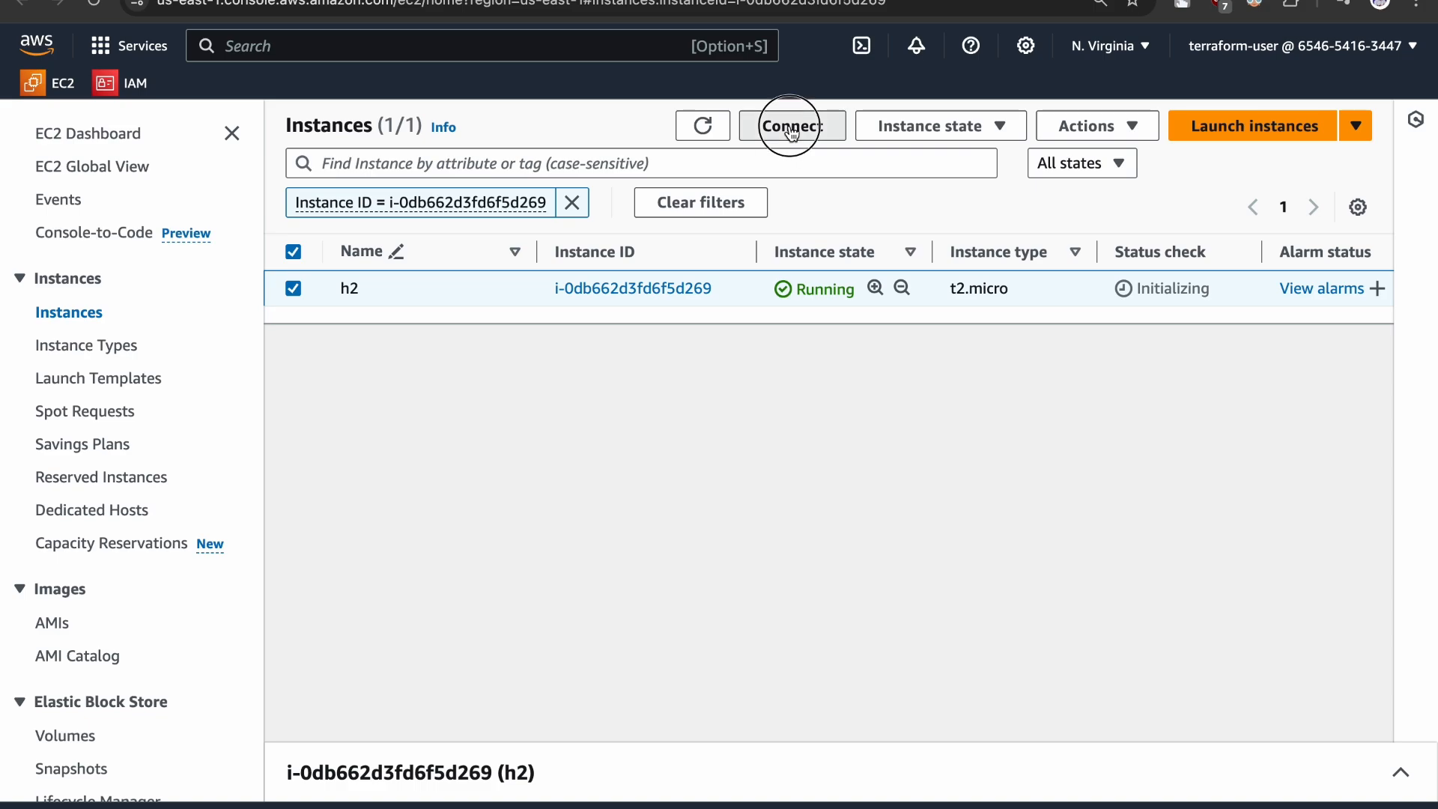
pyautogui.scroll(-3, 637, 644)
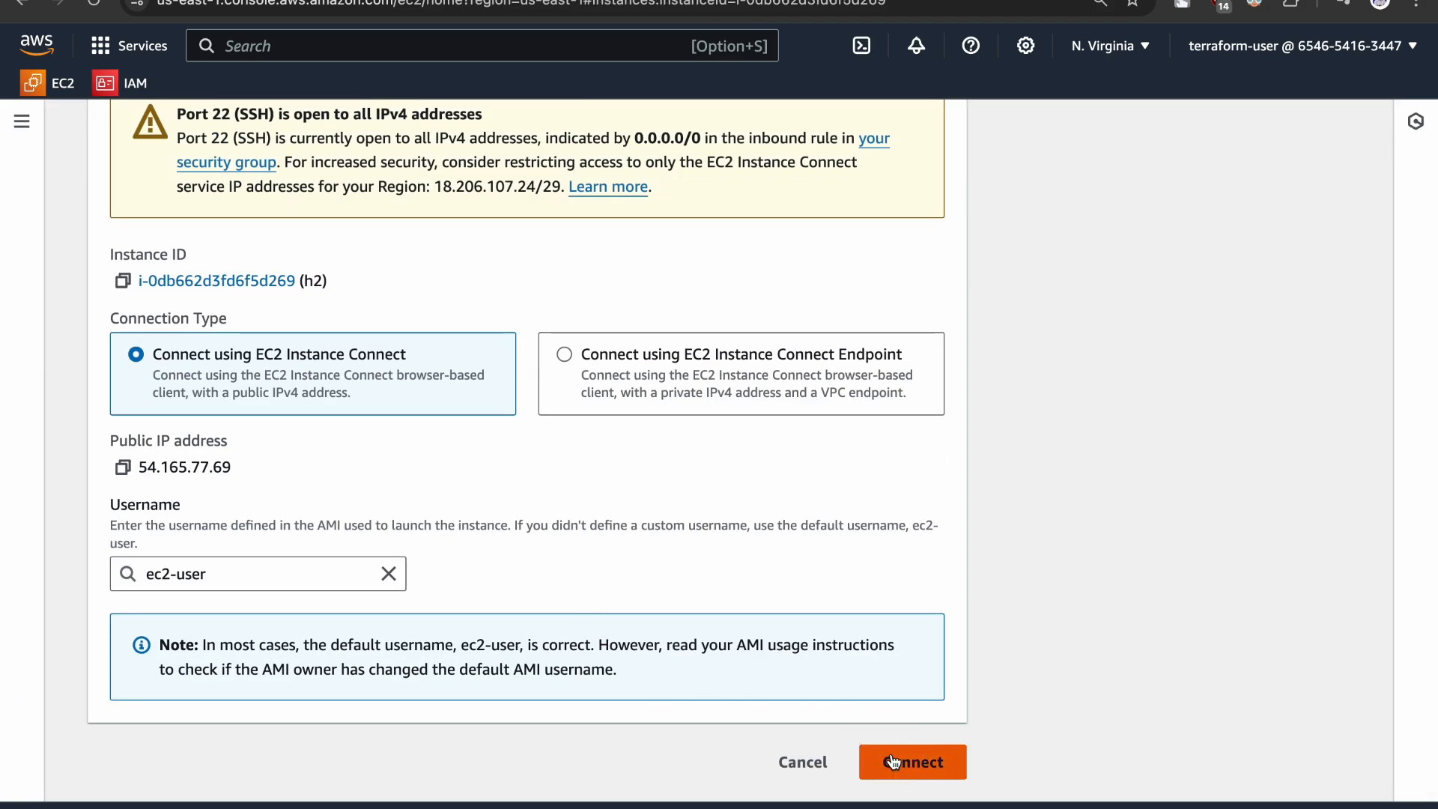
pyautogui.click(891, 761)
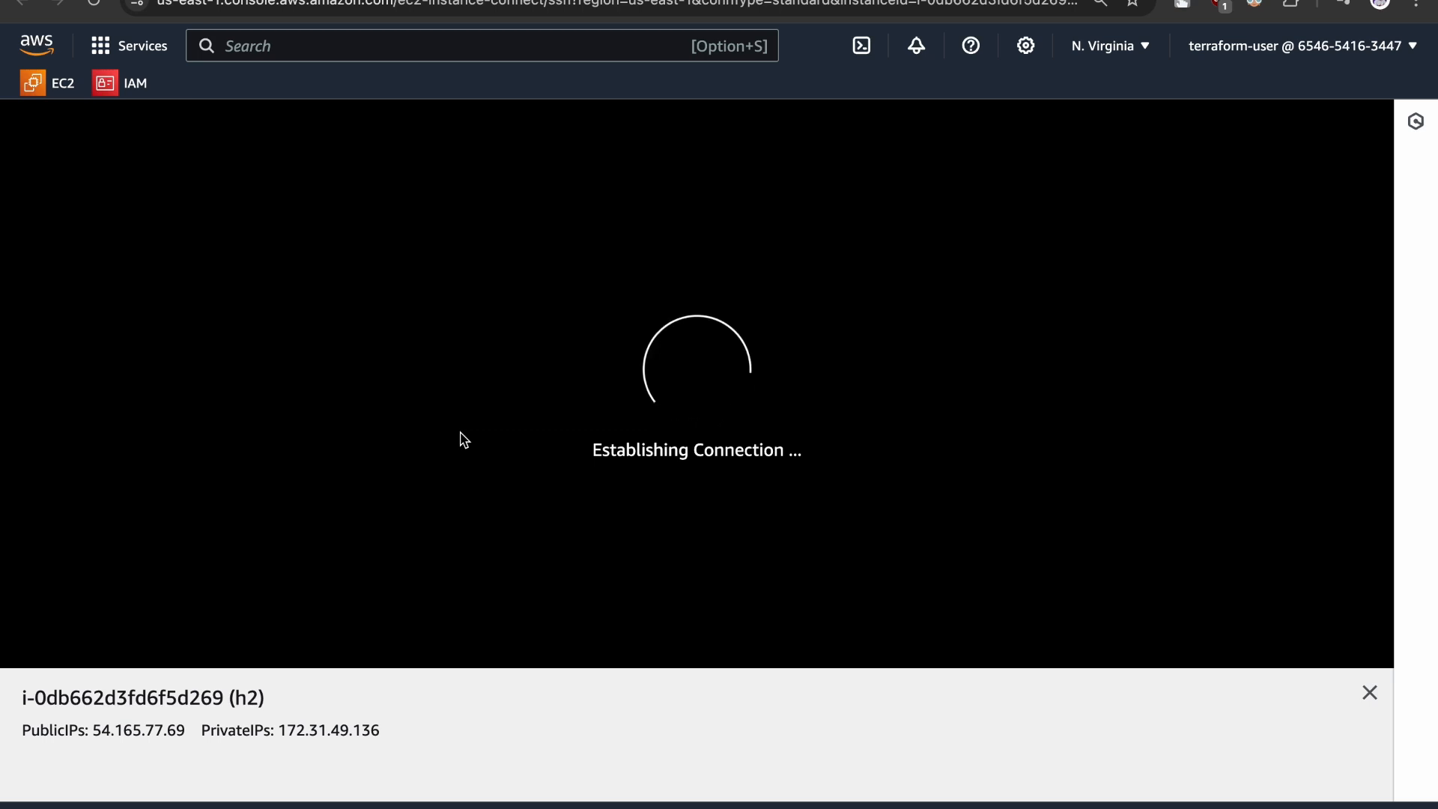
# Run uptime in h2's terminal to check how long it has been up, and close the session
pyautogui.write('uptime')
pyautogui.press('Return')
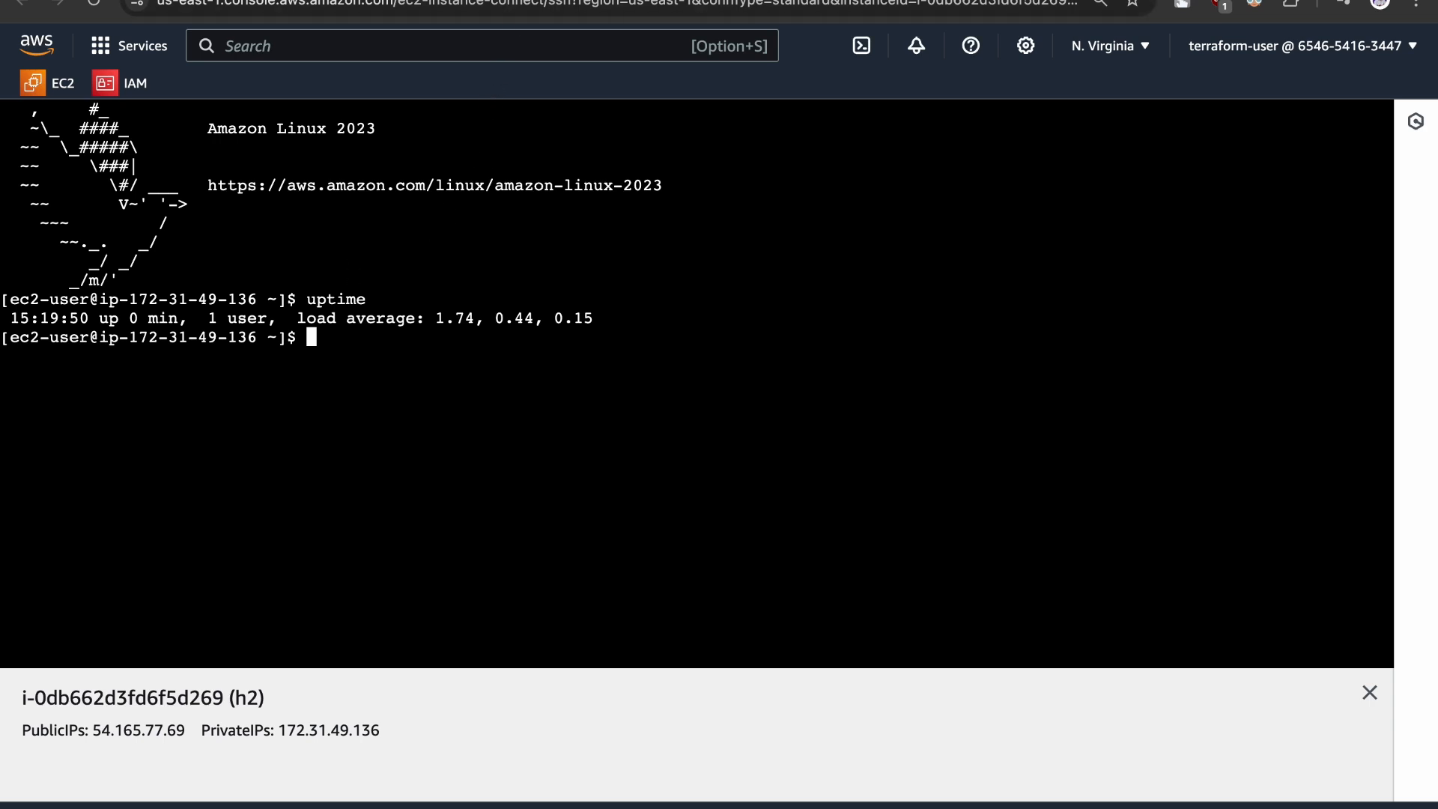
pyautogui.press('super+w')
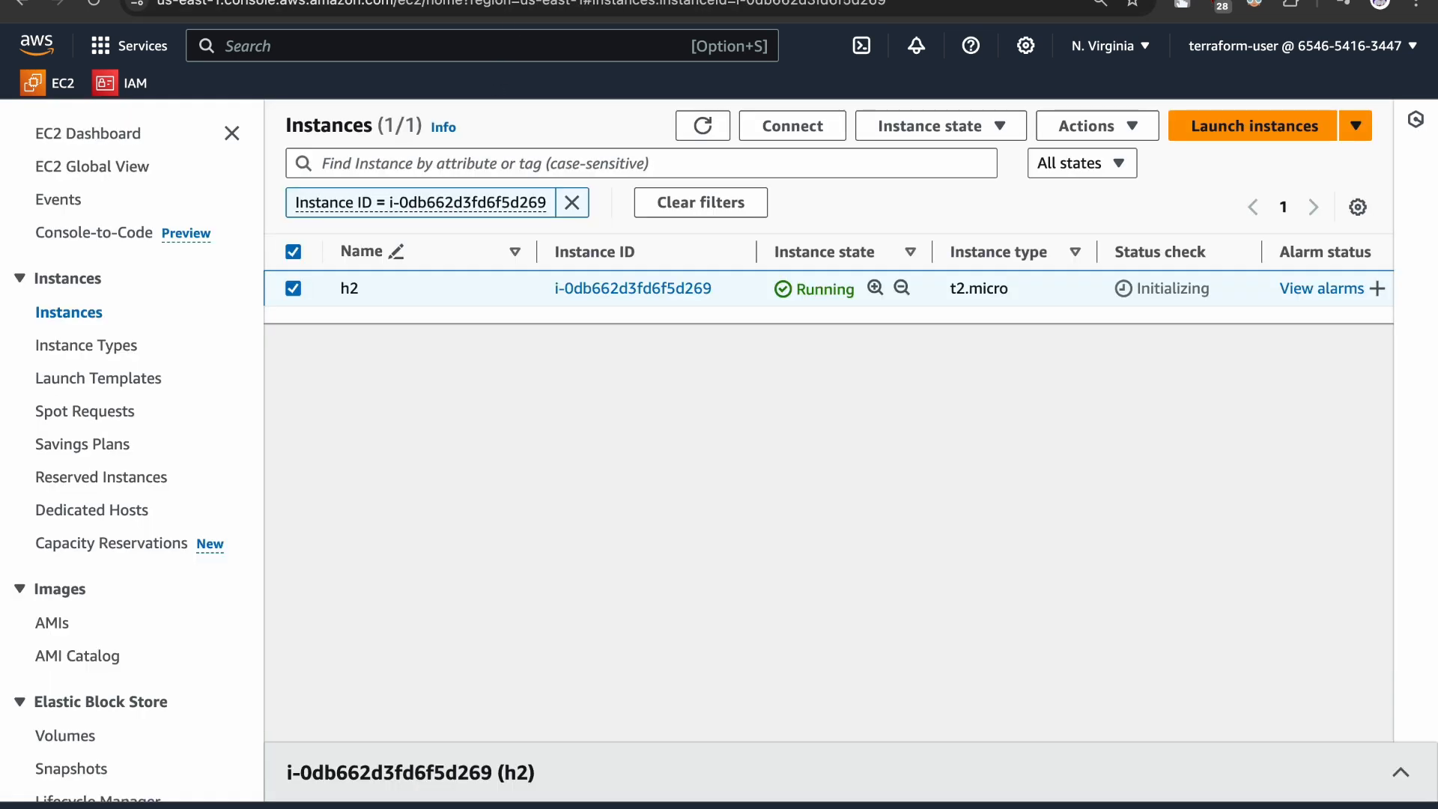
# Check the state actions available for h2, including hibernation, and terminate the instance
pyautogui.click(881, 132)
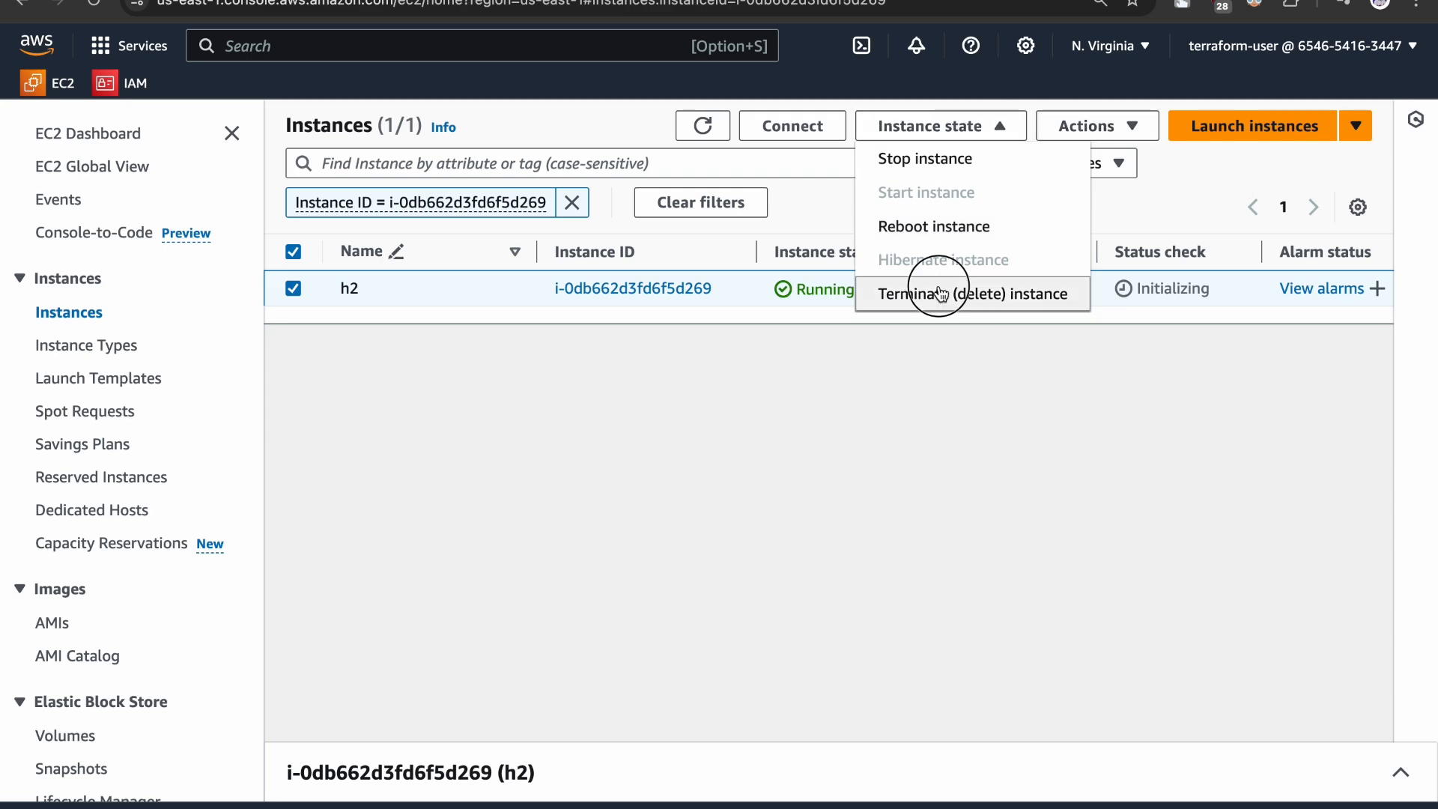
pyautogui.click(966, 292)
pyautogui.click(1106, 635)
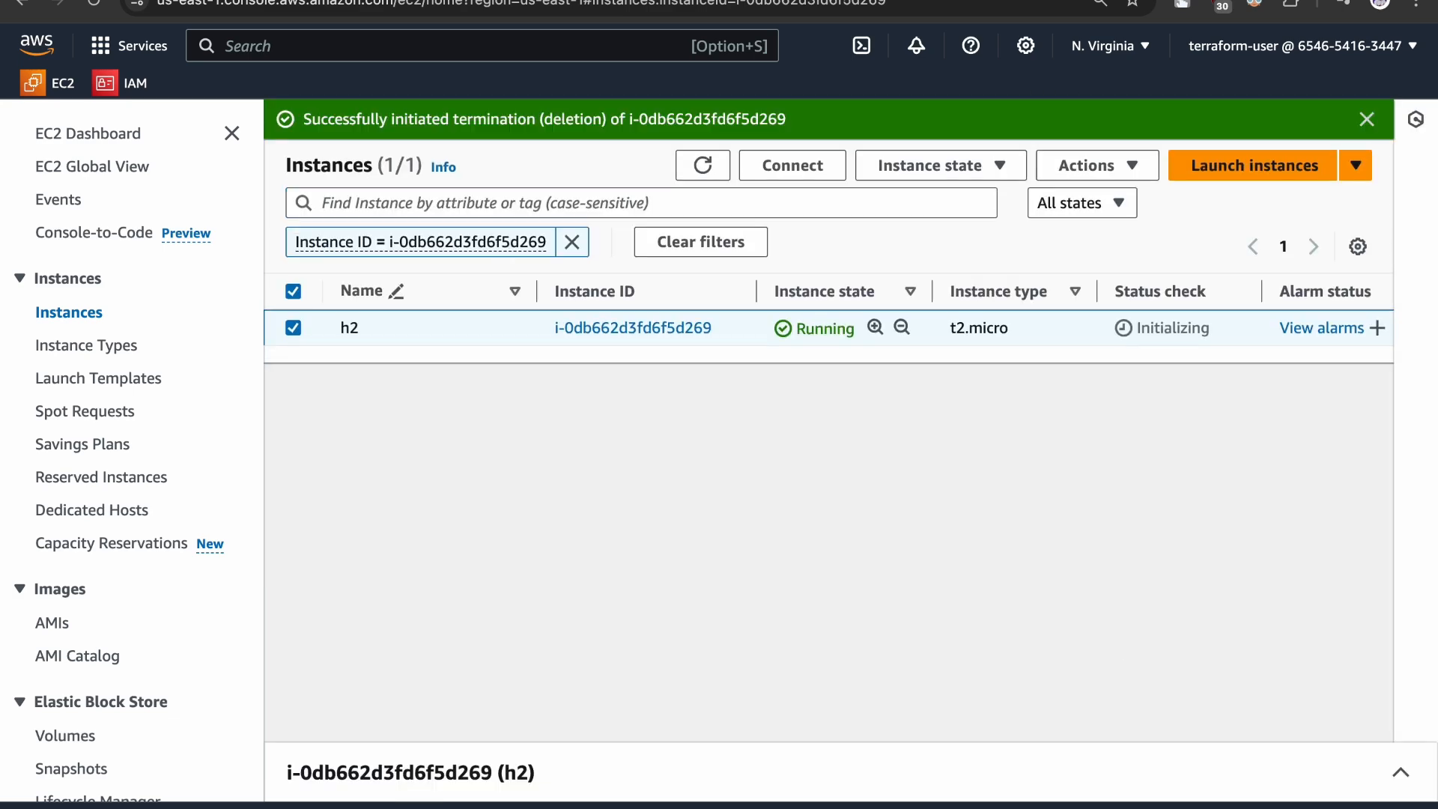